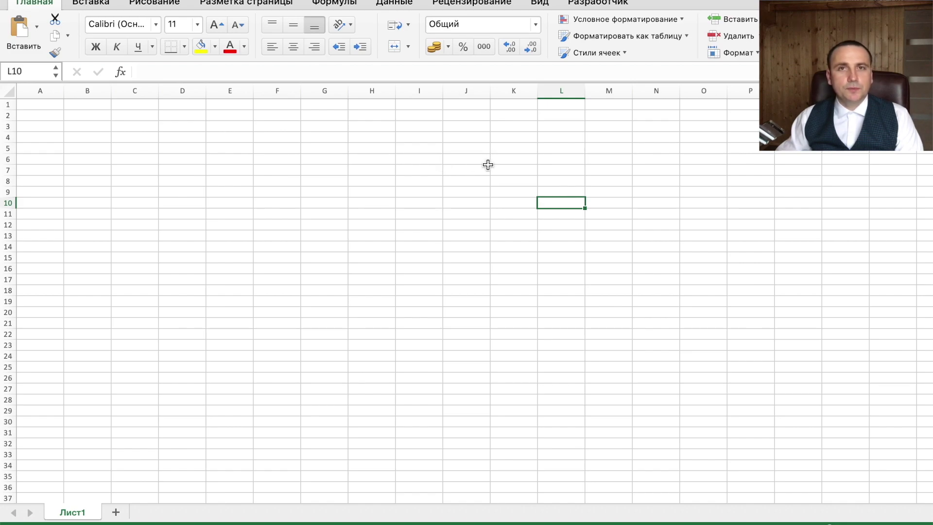
# Widen column B on the empty sheet to 19,17 (120 pixels)
pyautogui.moveTo(112, 95); pyautogui.dragTo(151, 121)
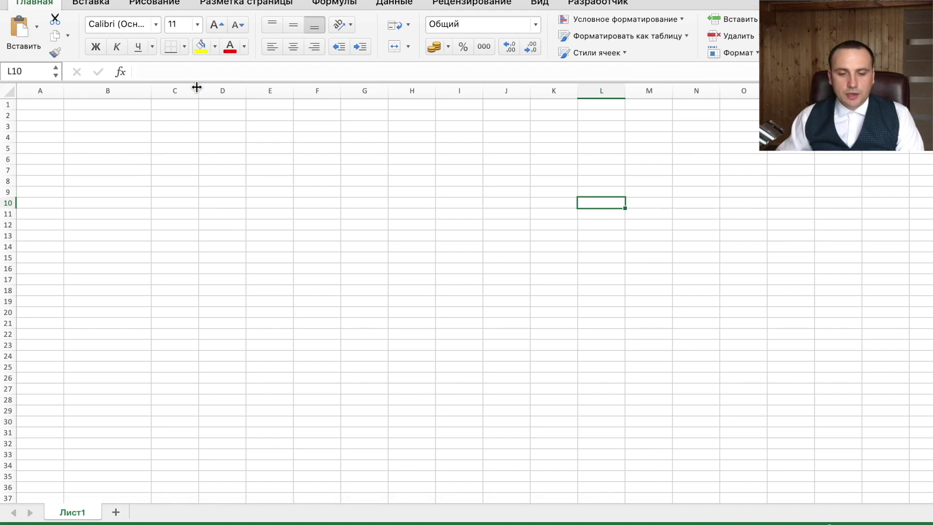
pyautogui.moveTo(199, 90); pyautogui.dragTo(254, 115)
# Enter 'Дата начала периода' and 'Дата окончания периода' in B2:B3 and widen column B to fit
pyautogui.click(105, 111)
pyautogui.write('Дата начала периода')
pyautogui.press('Return')
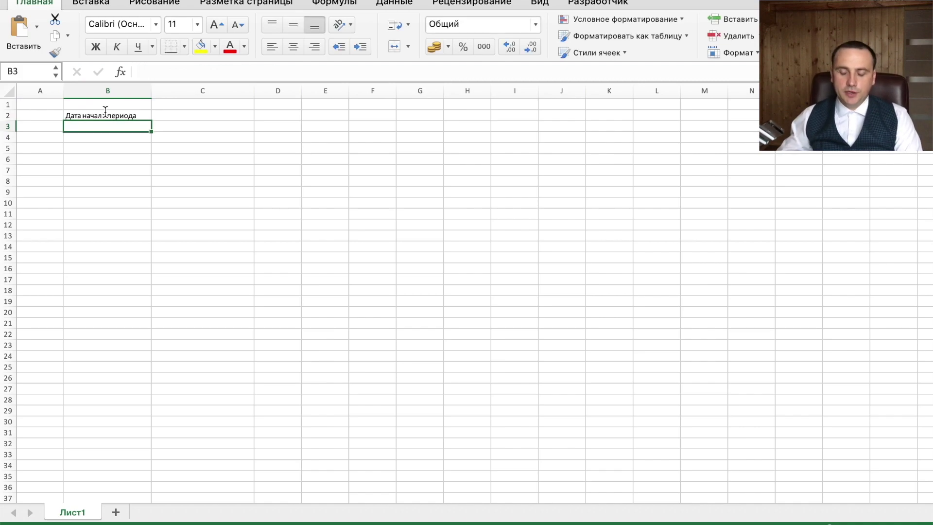
pyautogui.write('Датак')
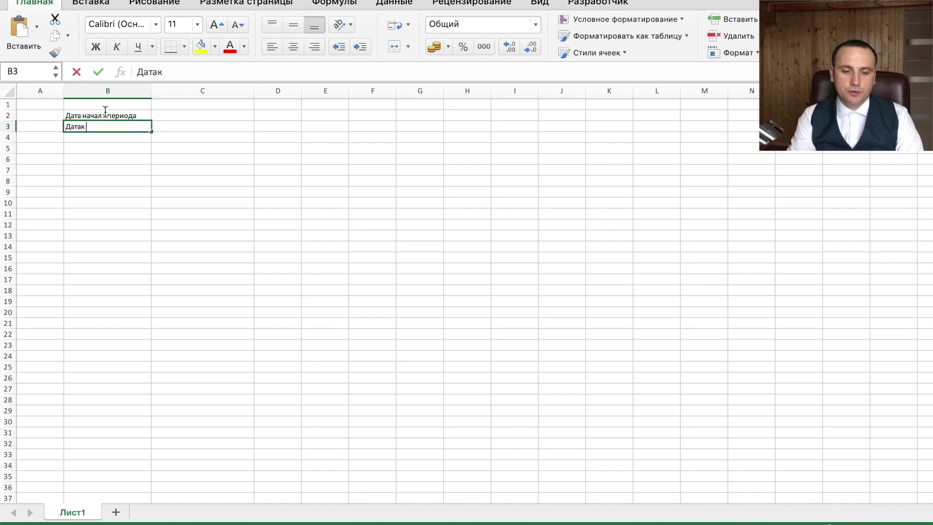
pyautogui.write(' окончания периода')
pyautogui.press('Return')
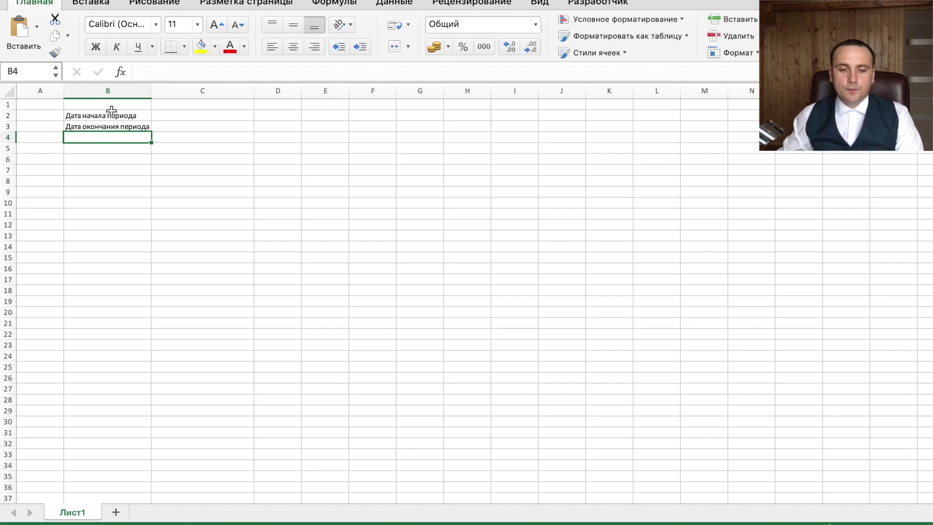
pyautogui.moveTo(151, 91); pyautogui.dragTo(186, 179)
# List shift numbers 1, 2, 3 in B8:B10
pyautogui.click(134, 184)
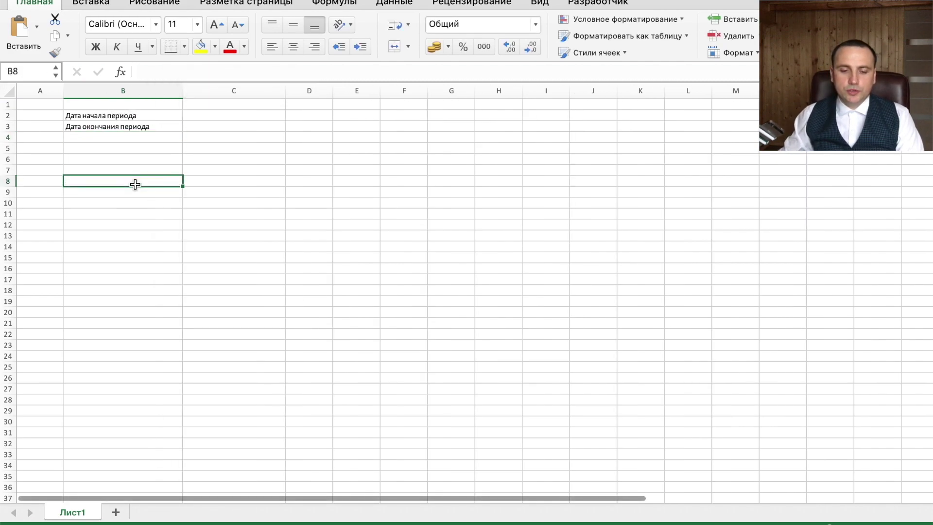
pyautogui.write('1')
pyautogui.press('Return')
pyautogui.write('2')
pyautogui.press('Return')
pyautogui.write('3')
pyautogui.press('Return')
# Enter pay values 700, 800, 900 in C8:C10 beside the shifts
pyautogui.press('Right')
pyautogui.press('Up')
pyautogui.press('Up')
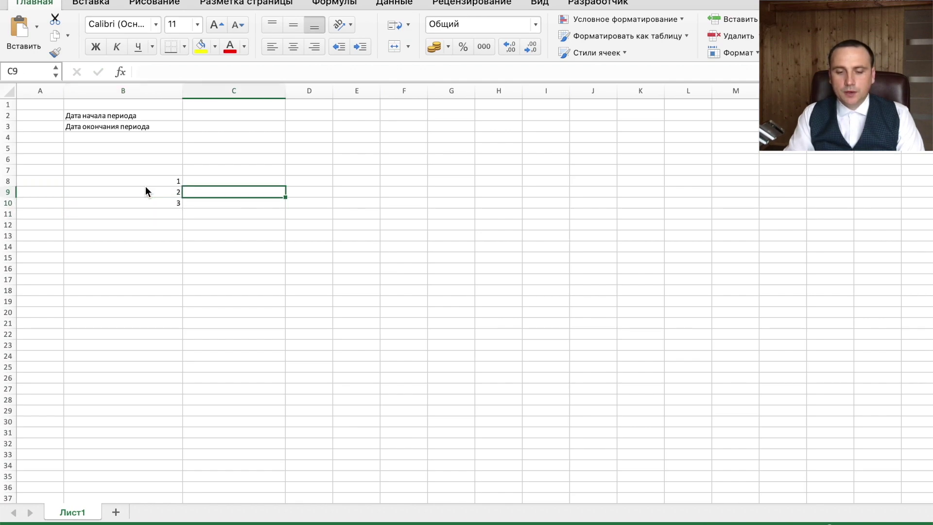
pyautogui.press('Up')
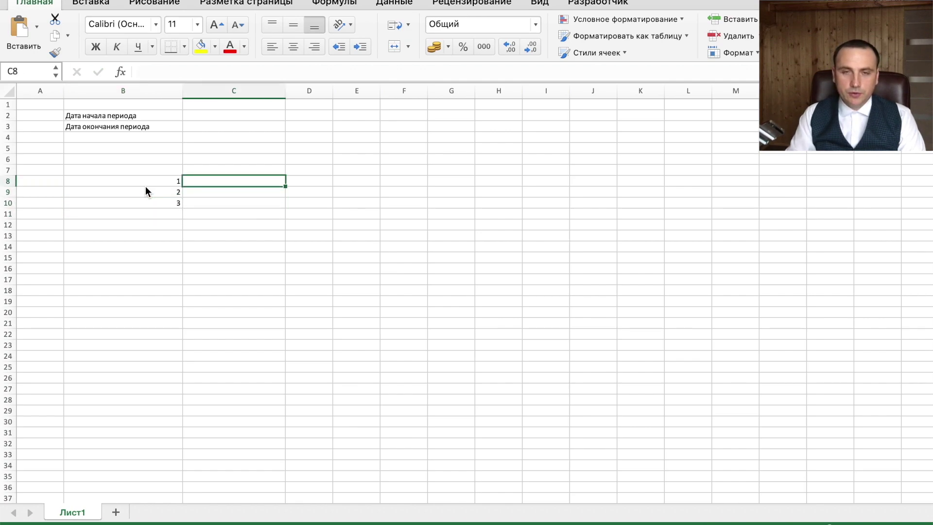
pyautogui.write('700')
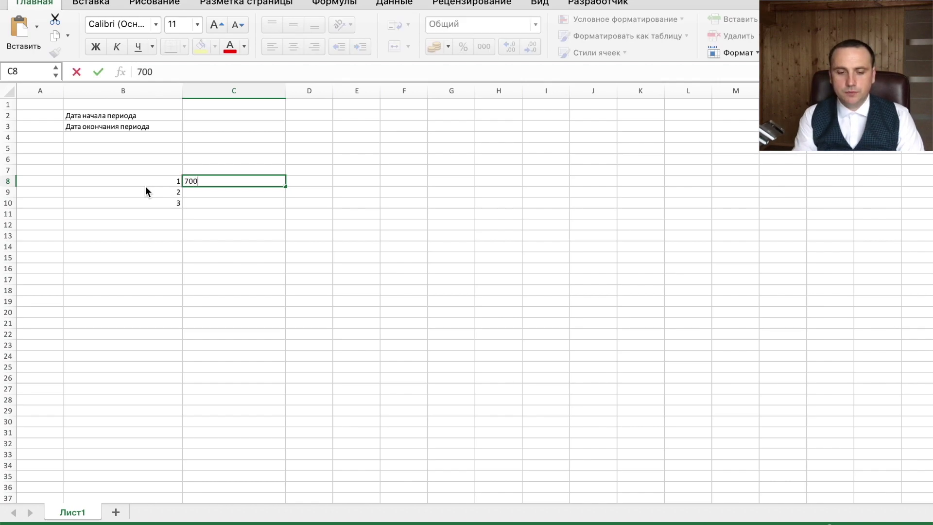
pyautogui.press('Return')
pyautogui.write('7')
pyautogui.press('BackSpace')
pyautogui.write('800')
pyautogui.press('Return')
pyautogui.write('900')
pyautogui.press('Return')
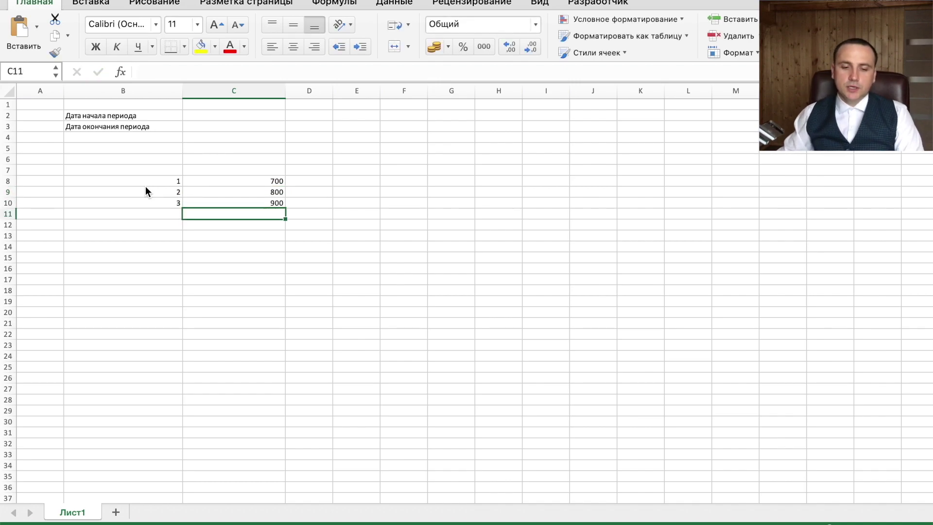
# Set the shift table B8:C10 to the Century Gothic font
pyautogui.moveTo(142, 182); pyautogui.dragTo(228, 203)
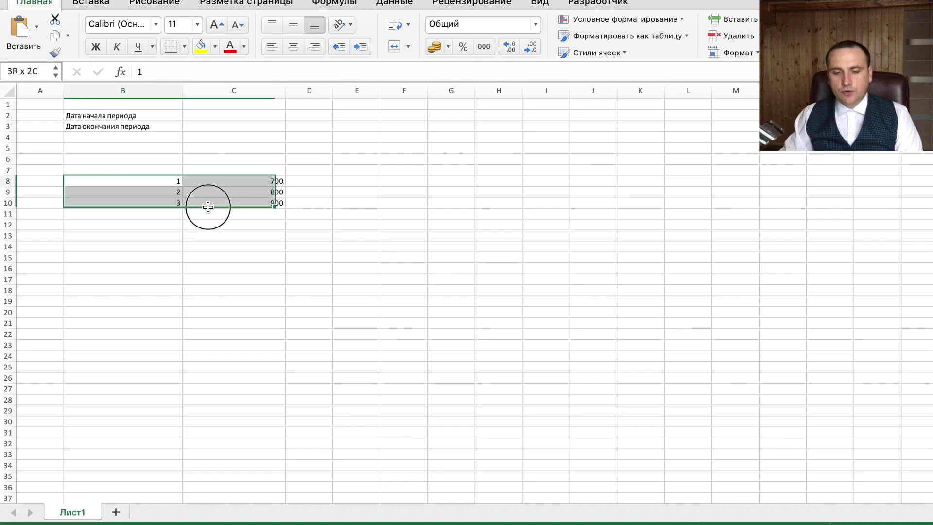
pyautogui.click(240, 292)
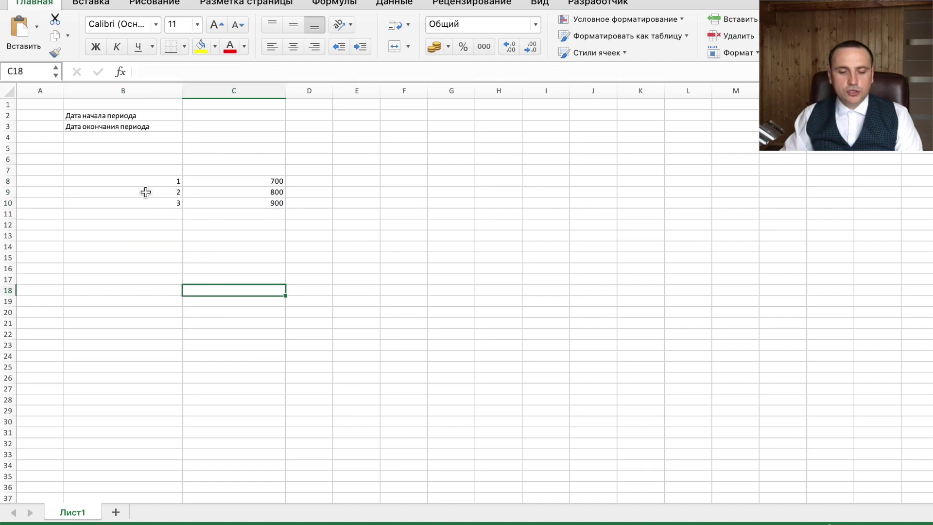
pyautogui.moveTo(136, 183)
pyautogui.mouseDown()
pyautogui.moveTo(243, 406)
pyautogui.moveTo(267, 204)
pyautogui.mouseUp()
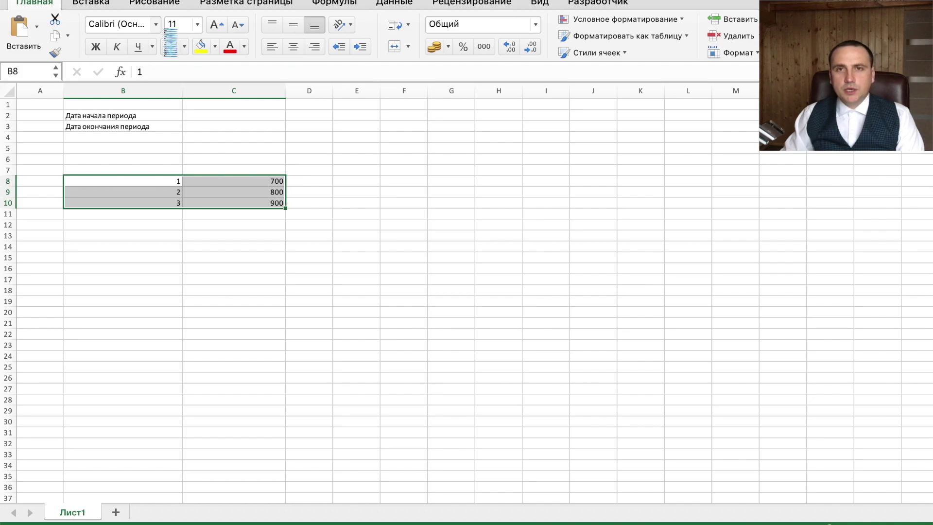
pyautogui.click(155, 24)
pyautogui.moveTo(144, 152)
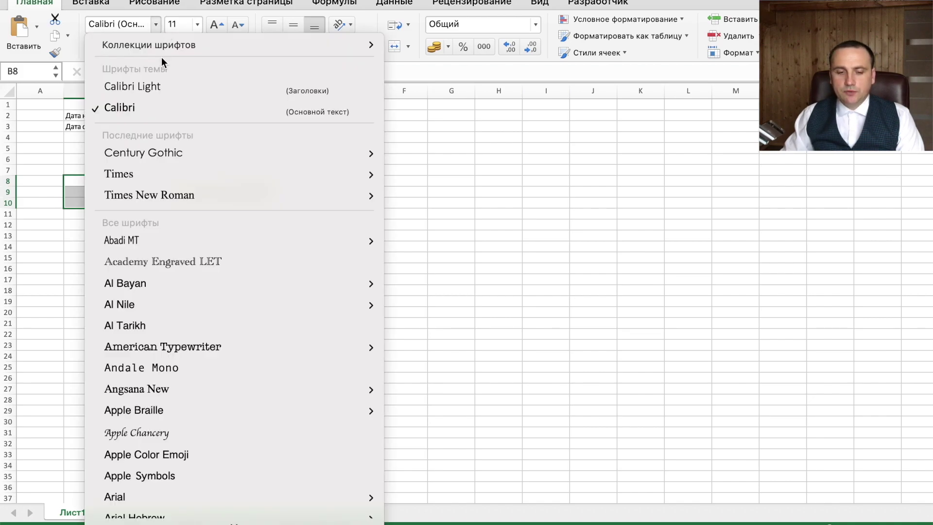
pyautogui.click(381, 152)
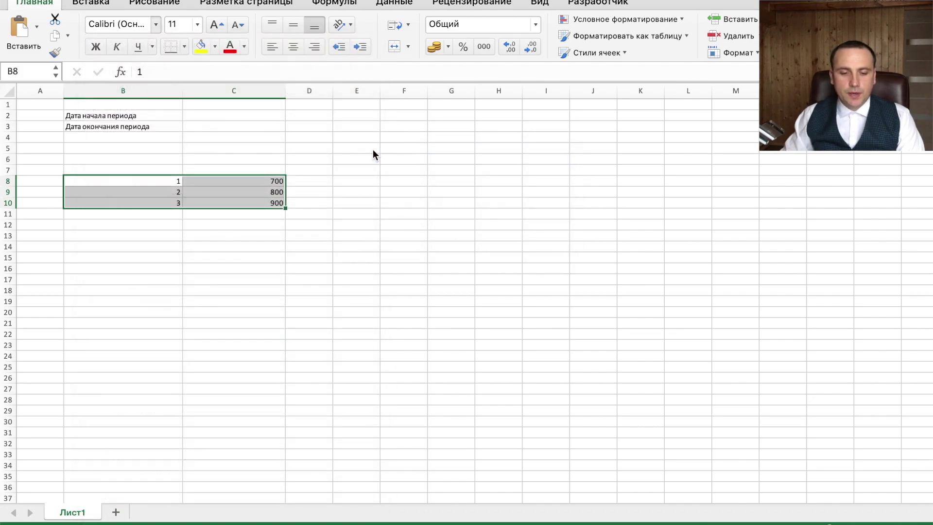
# Copy the table's Century Gothic formatting onto the period labels in B2:C3 with Format Painter
pyautogui.click(59, 53)
pyautogui.moveTo(140, 118); pyautogui.dragTo(242, 128)
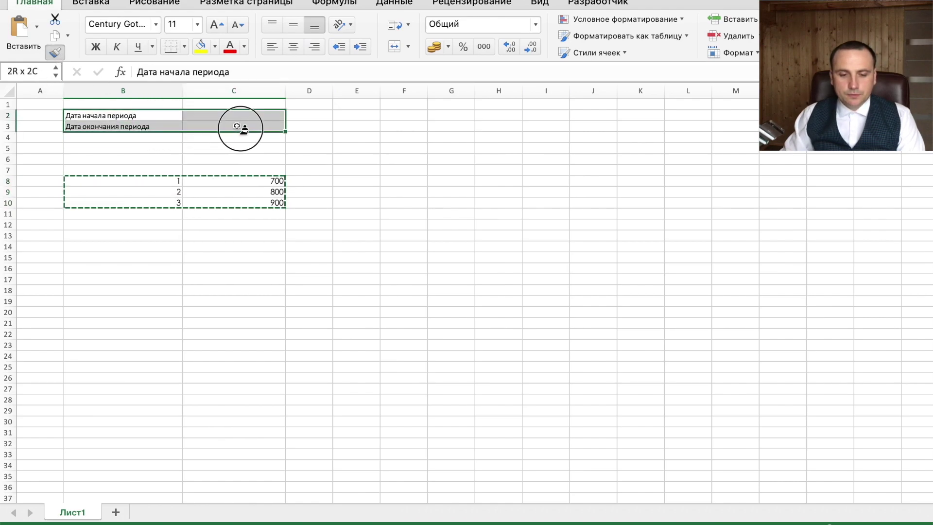
pyautogui.click(219, 122)
pyautogui.click(220, 116)
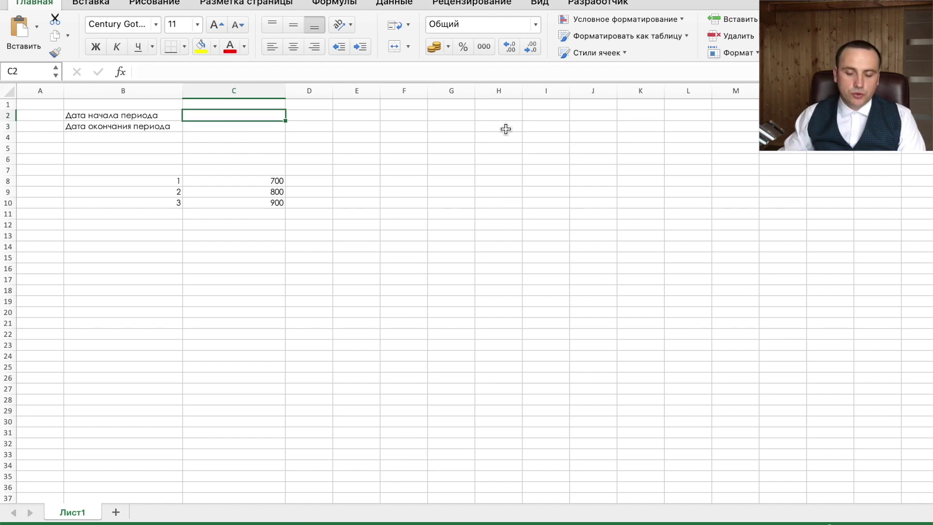
# Enter 01.01.2021 in C2 and 31.01.2021 in C3
pyautogui.write('01.01.2021')
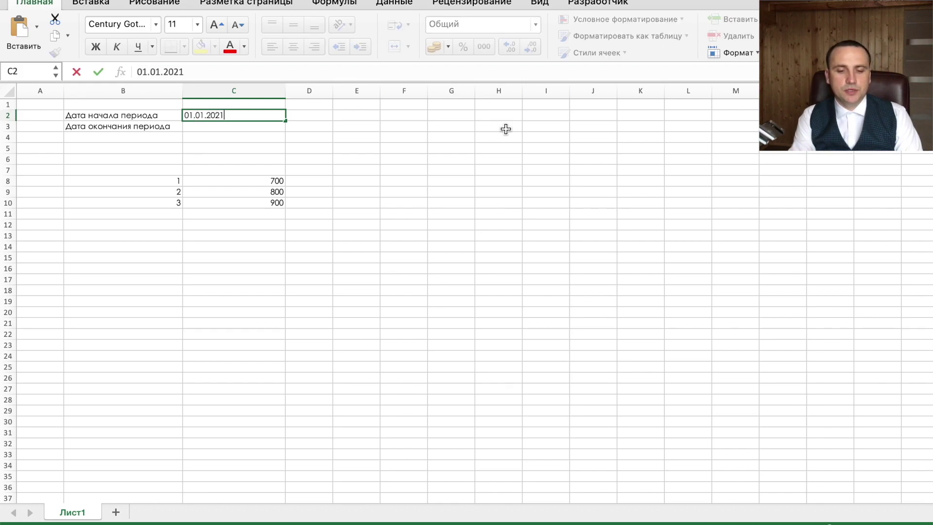
pyautogui.press('Return')
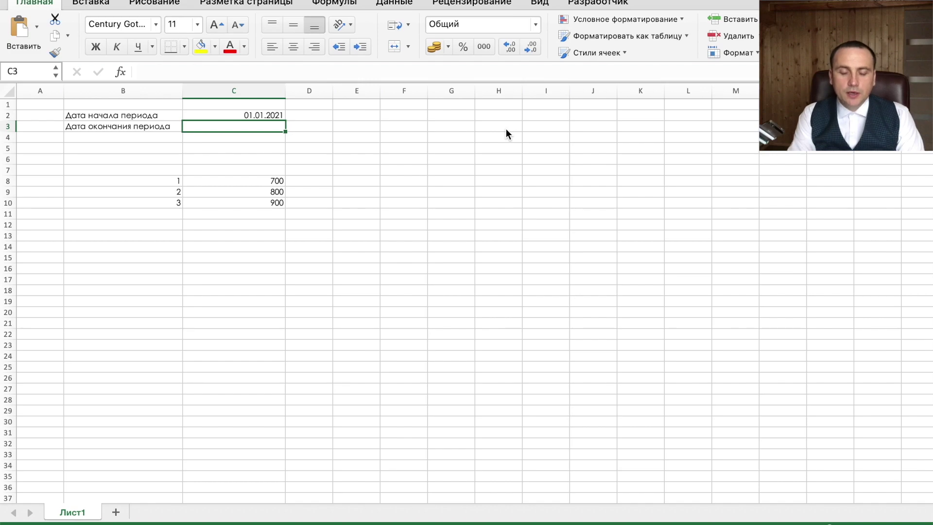
pyautogui.write('31')
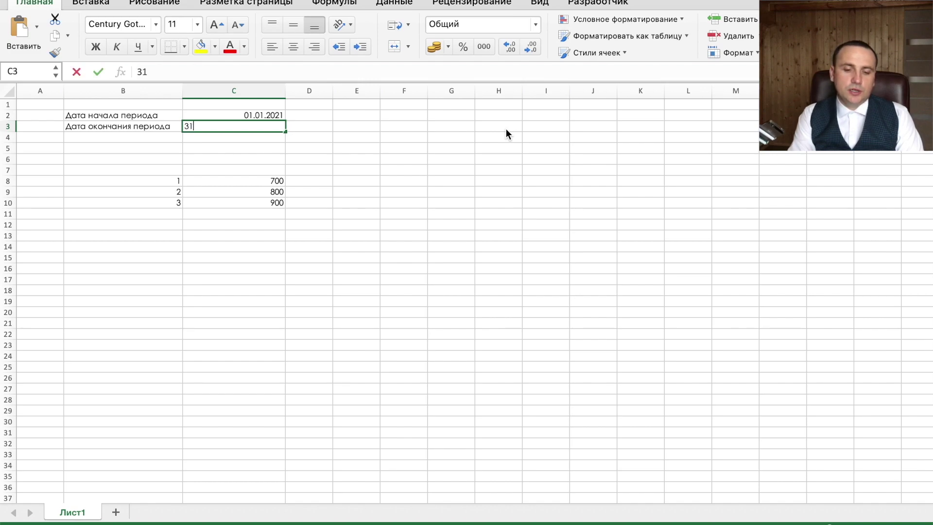
pyautogui.write('.01.2021')
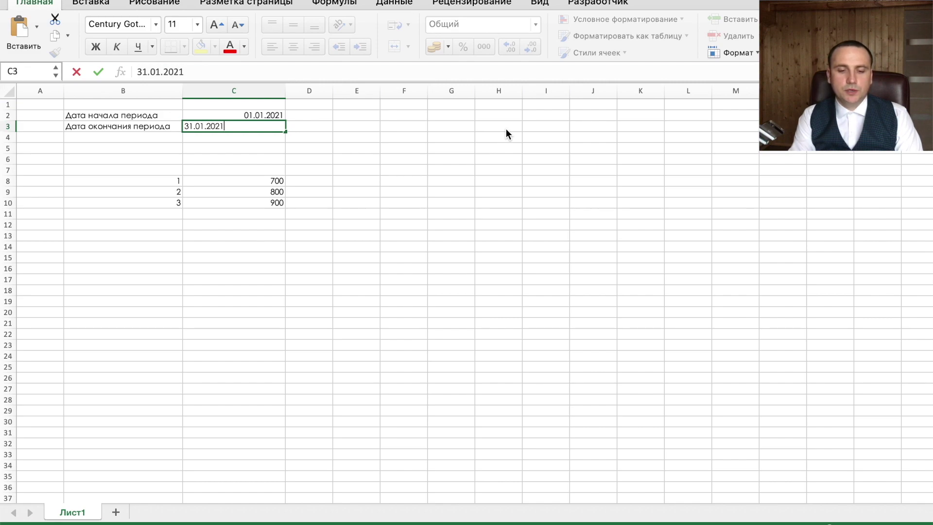
pyautogui.press('Return')
pyautogui.moveTo(141, 180); pyautogui.dragTo(243, 202)
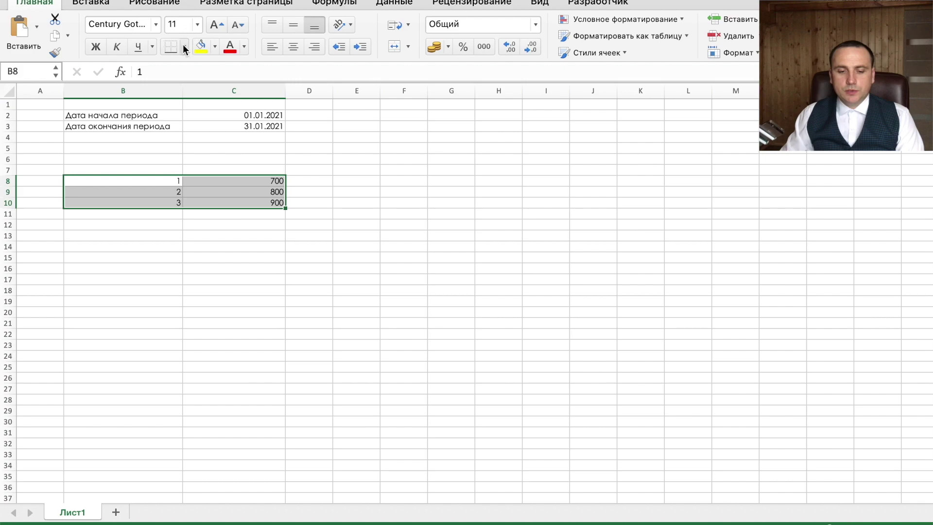
# Apply All Borders to the shift table B8:C10
pyautogui.click(184, 45)
pyautogui.click(247, 185)
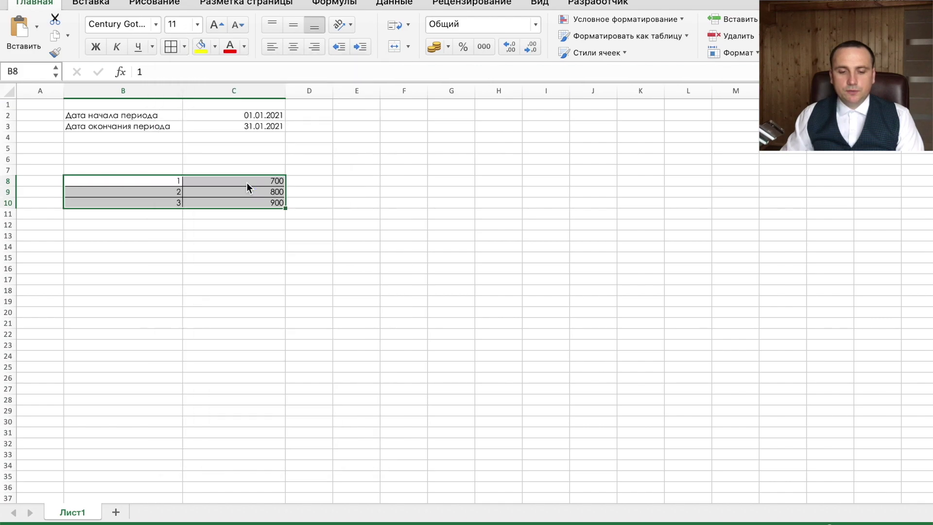
pyautogui.click(130, 183)
# Type the headers Смена and Оплата into B7:C7
pyautogui.click(142, 170)
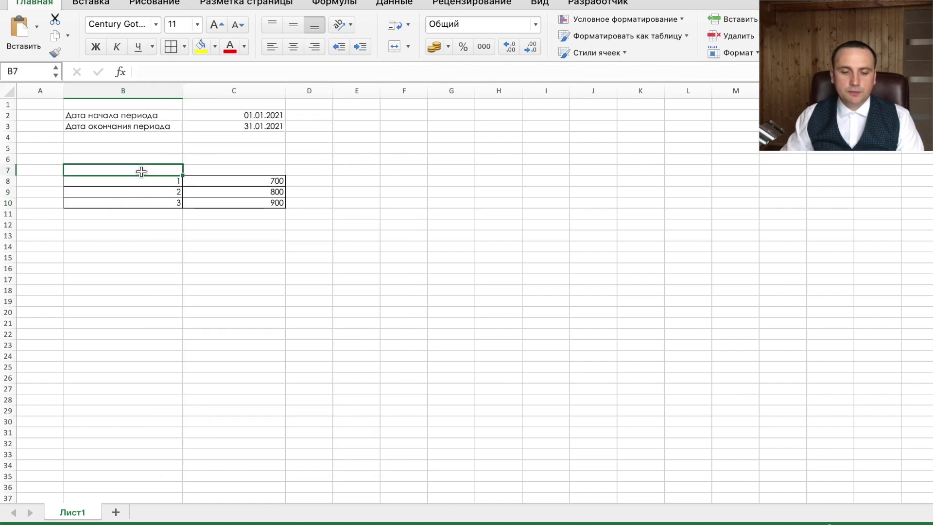
pyautogui.write('Смена')
pyautogui.press('Tab')
pyautogui.write('Оплата')
# Copy the cell borders onto the Смена and Оплата headers and center them
pyautogui.moveTo(140, 167); pyautogui.dragTo(209, 193)
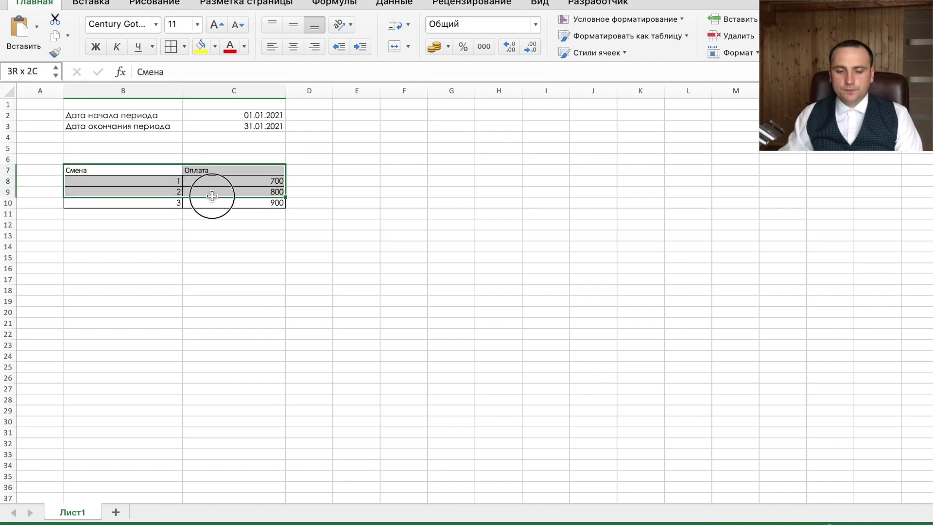
pyautogui.click(146, 180)
pyautogui.click(55, 52)
pyautogui.moveTo(141, 170); pyautogui.dragTo(220, 167)
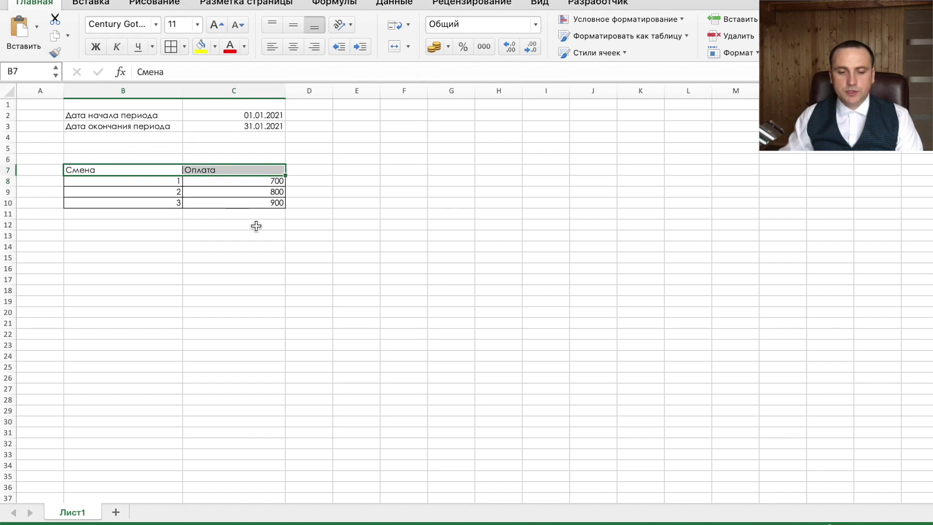
pyautogui.click(294, 46)
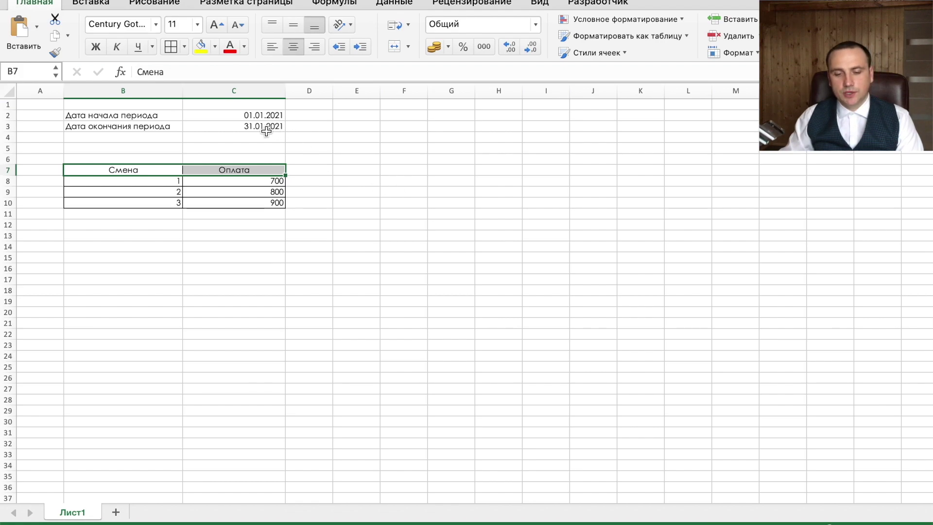
pyautogui.click(248, 117)
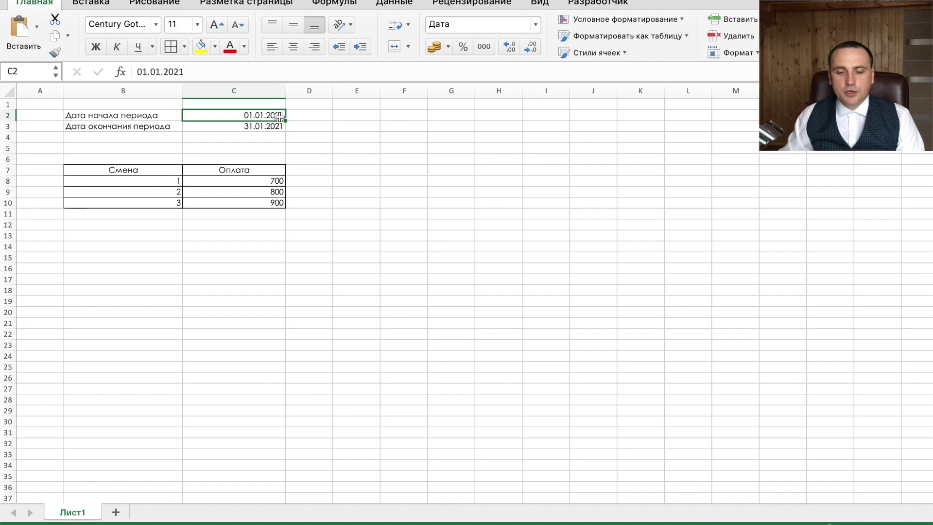
# Name C2 дата_начала and C3 дата_окончания through the Name Box
pyautogui.click(22, 71)
pyautogui.write('дата_нала')
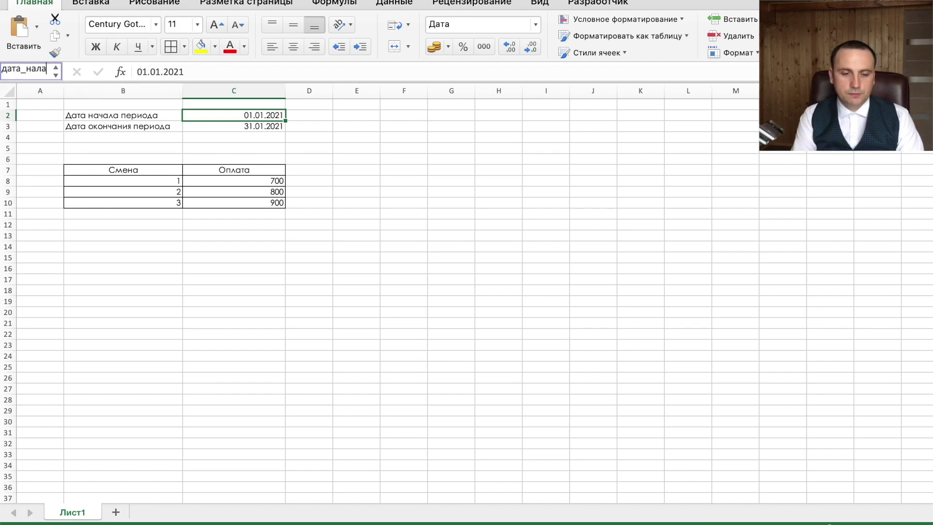
pyautogui.write('чала')
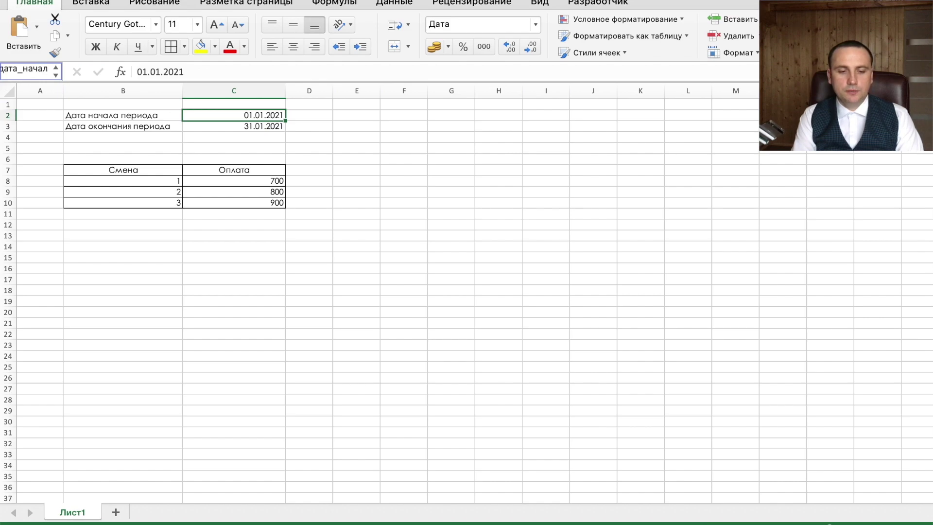
pyautogui.press('Return')
pyautogui.click(28, 72)
pyautogui.write('дата_окончания')
pyautogui.press('Return')
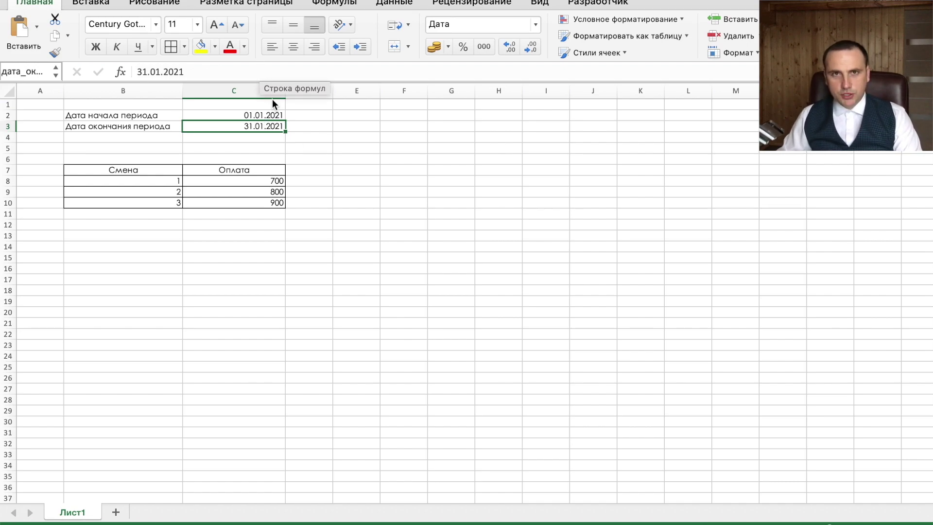
# Check the ranges of дата_начала and дата_окончания in the defined names list
pyautogui.hotkey('ctrl', 'l')
pyautogui.click(354, 140)
pyautogui.click(354, 128)
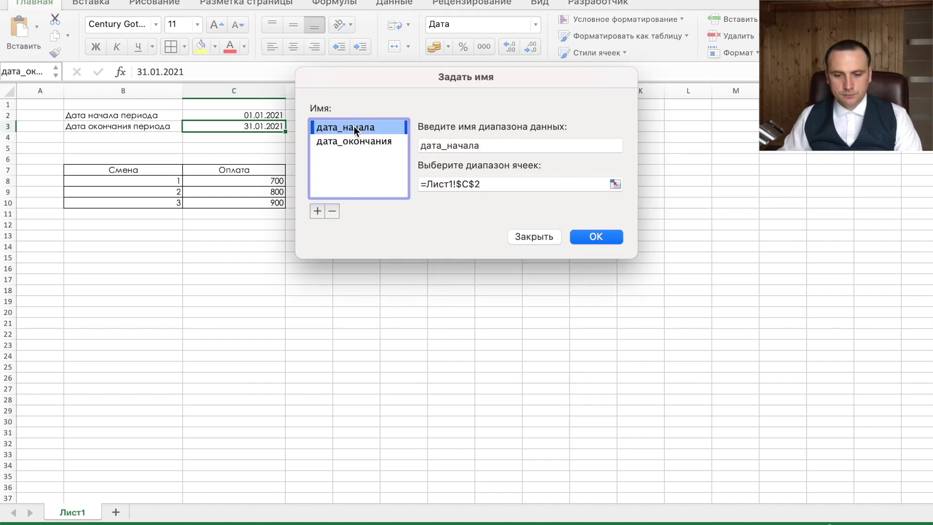
pyautogui.click(546, 236)
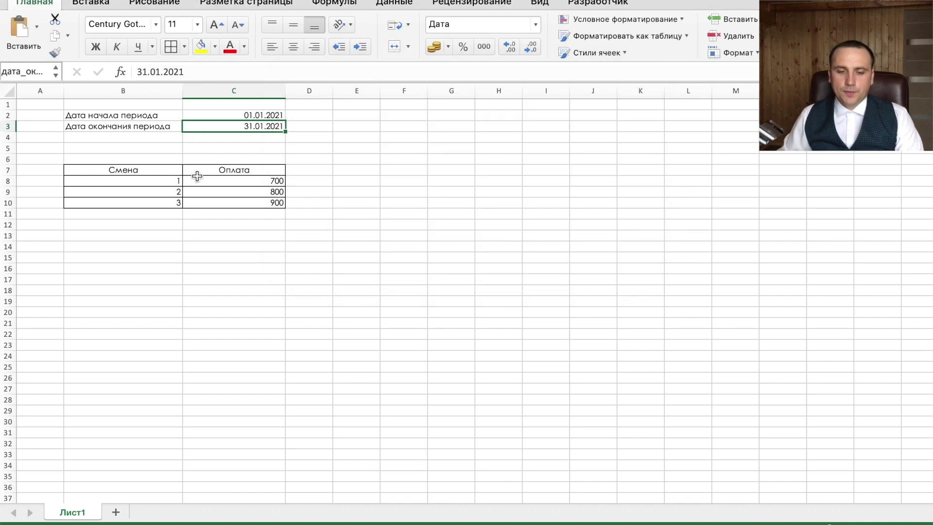
# Name pay cell C8 первая_смена and C10 третья_смена
pyautogui.click(221, 180)
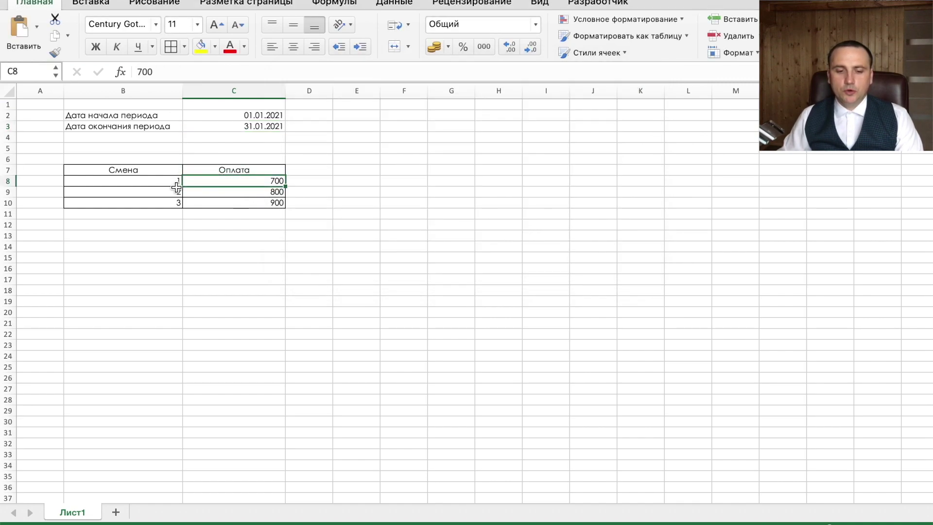
pyautogui.click(28, 72)
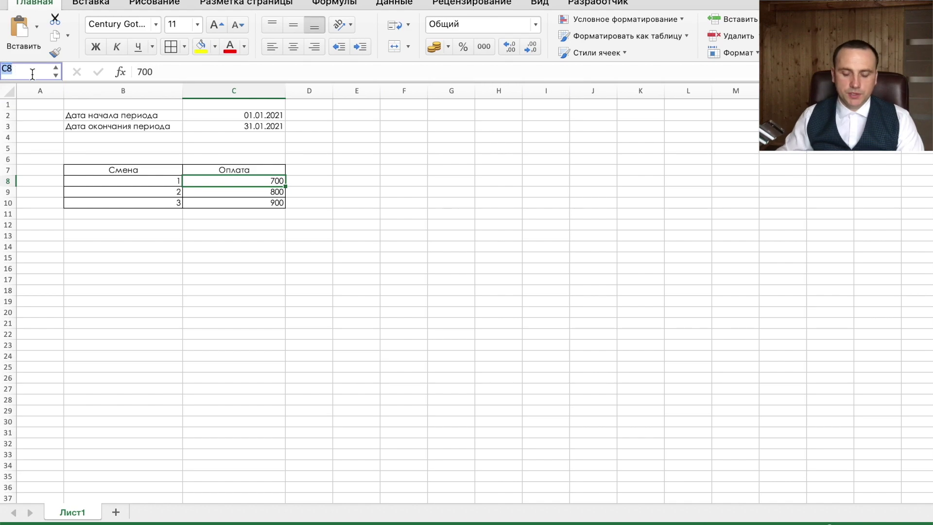
pyautogui.write('первая')
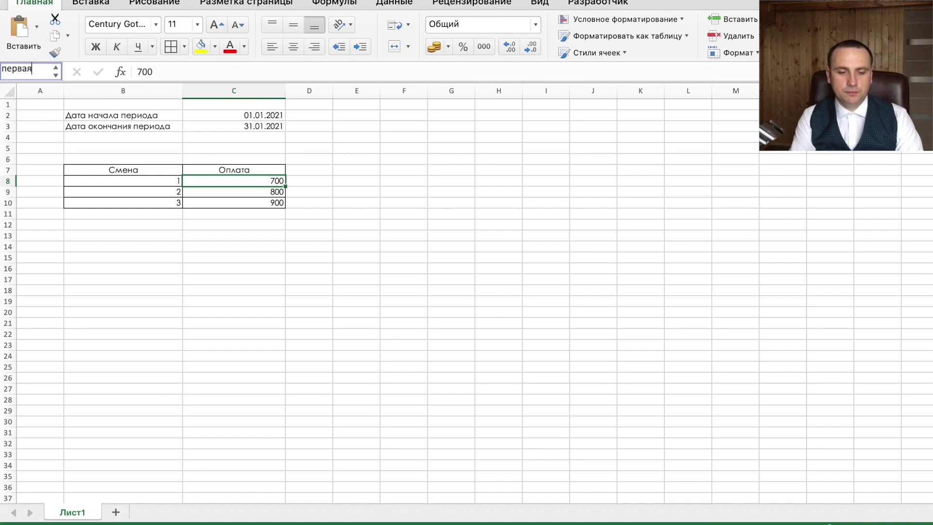
pyautogui.write('мена')
pyautogui.press('Return')
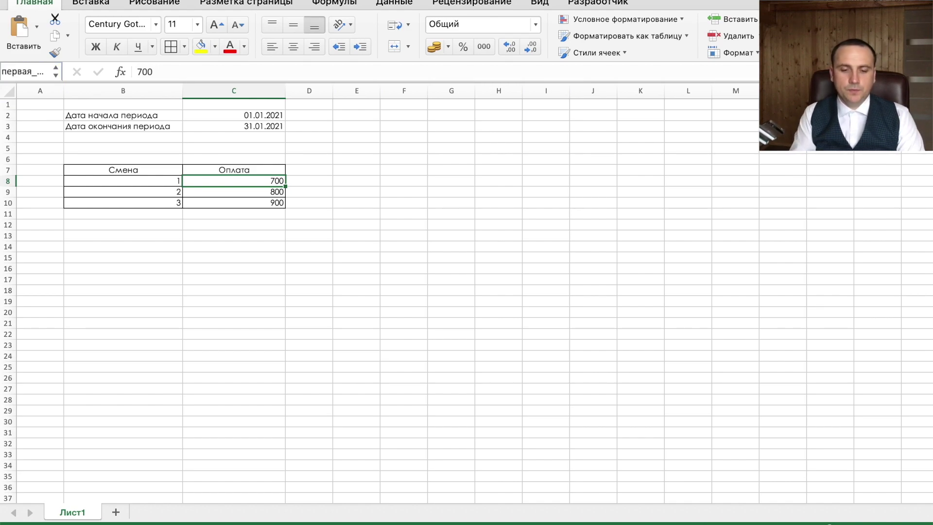
pyautogui.press('Down')
pyautogui.press('Down')
pyautogui.click(26, 76)
pyautogui.write('тре')
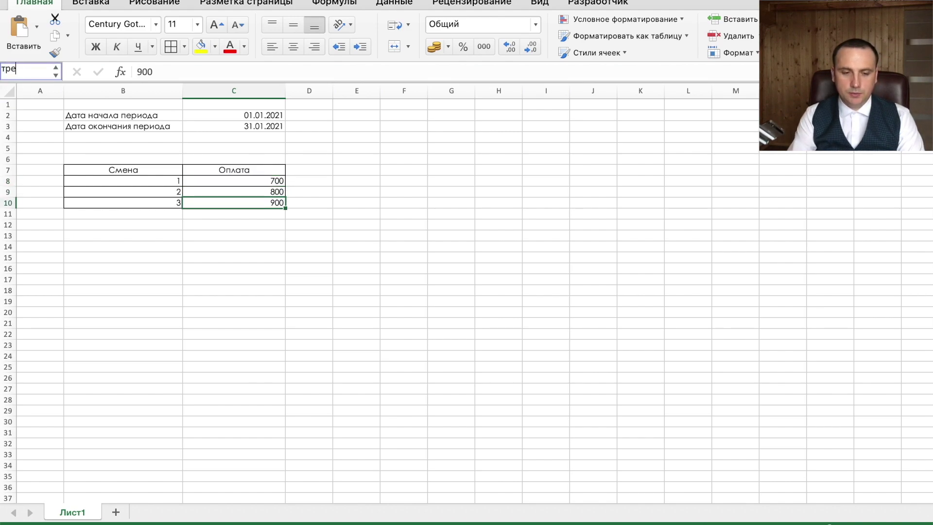
pyautogui.write('тья_смена')
pyautogui.press('Return')
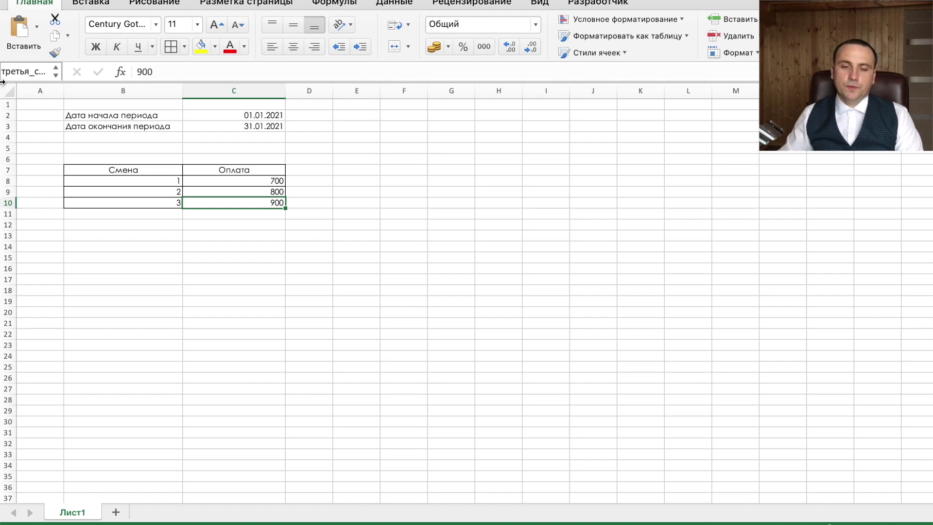
pyautogui.click(319, 116)
# Rename the new sheet to 'Бригада Надеждина'
pyautogui.click(122, 513)
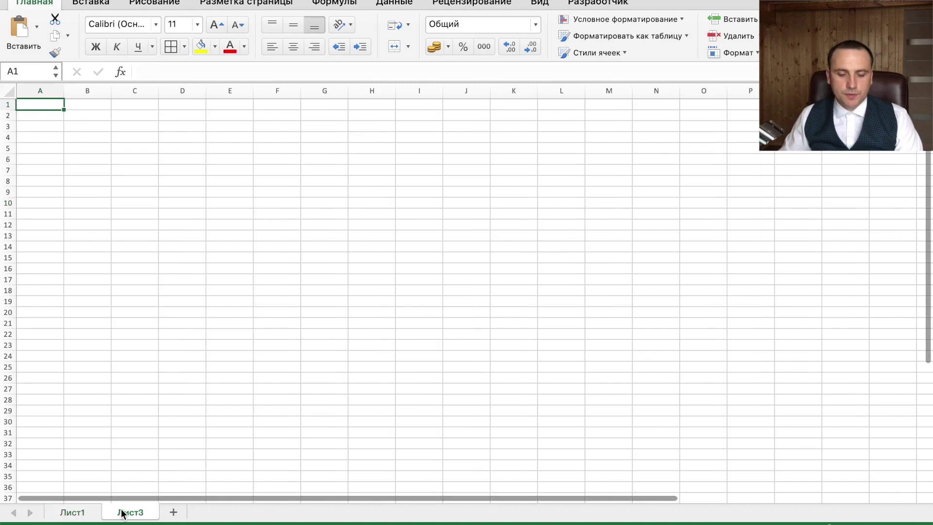
pyautogui.rightClick(137, 513)
pyautogui.click(197, 324)
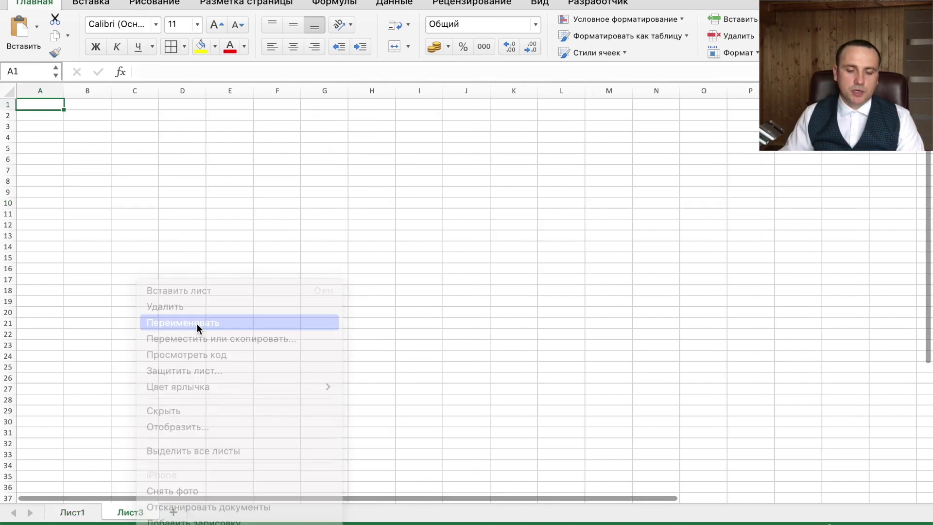
pyautogui.write('Бригада Надж')
pyautogui.press('BackSpace')
pyautogui.write('е')
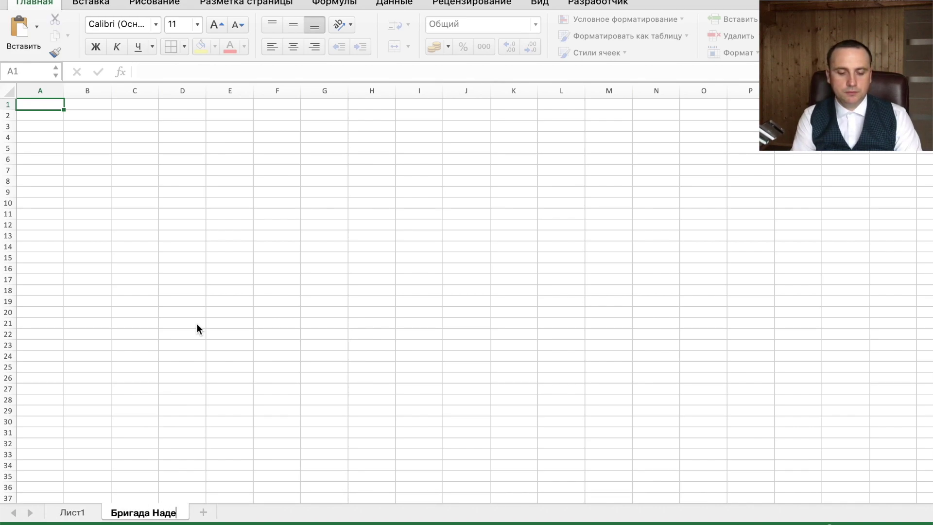
pyautogui.write('ждина')
pyautogui.press('Return')
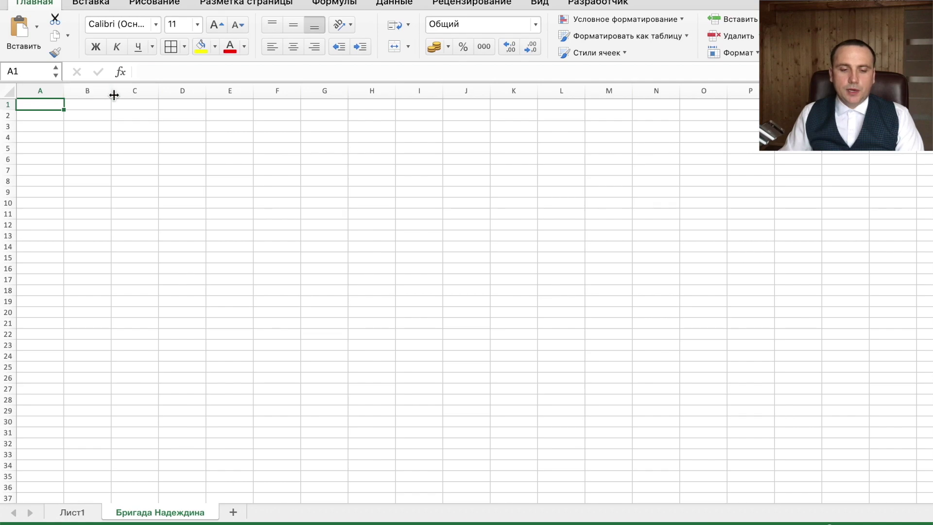
# Widen column A, put Список in A1, and fill Фамилия 1 through Фамилия 23 in A2:A24
pyautogui.moveTo(68, 94); pyautogui.dragTo(149, 94)
pyautogui.click(73, 123)
pyautogui.click(100, 104)
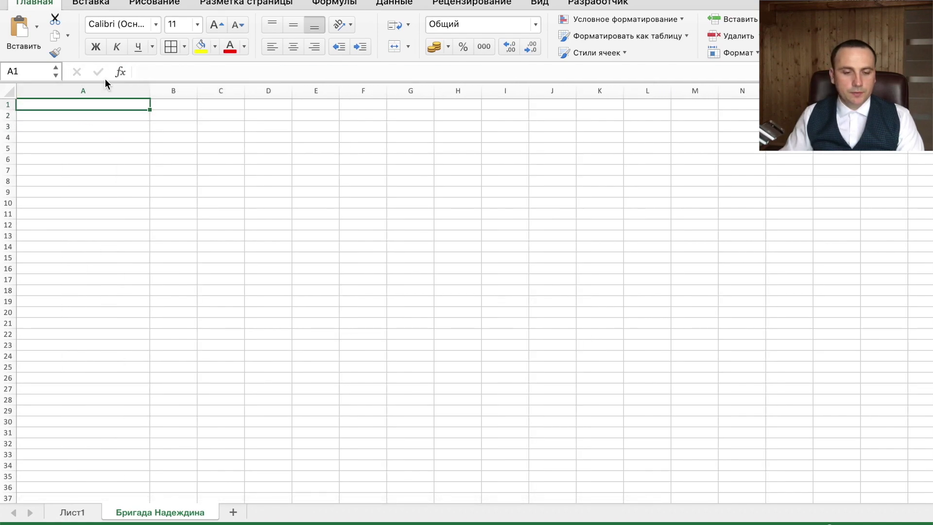
pyautogui.write('Список')
pyautogui.press('Return')
pyautogui.write('Фамилия 1')
pyautogui.press('Return')
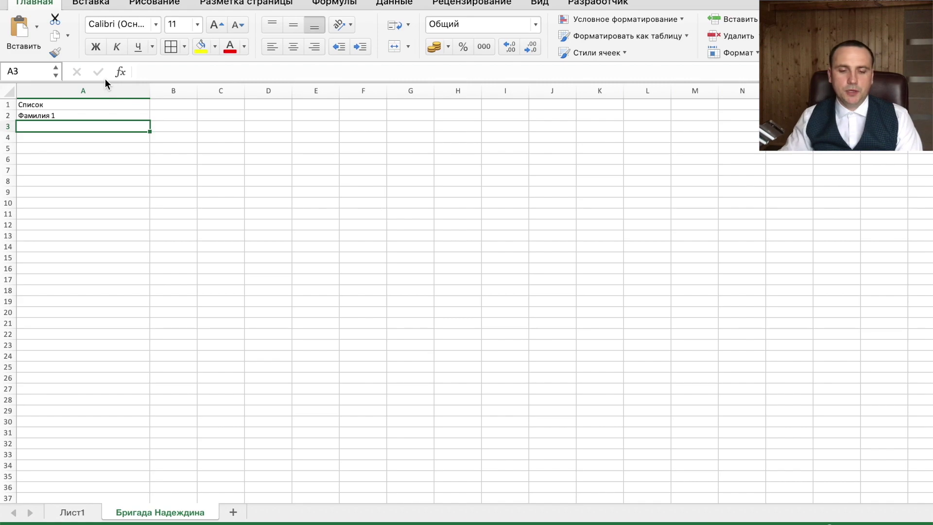
pyautogui.click(133, 118)
pyautogui.moveTo(149, 120); pyautogui.dragTo(115, 364)
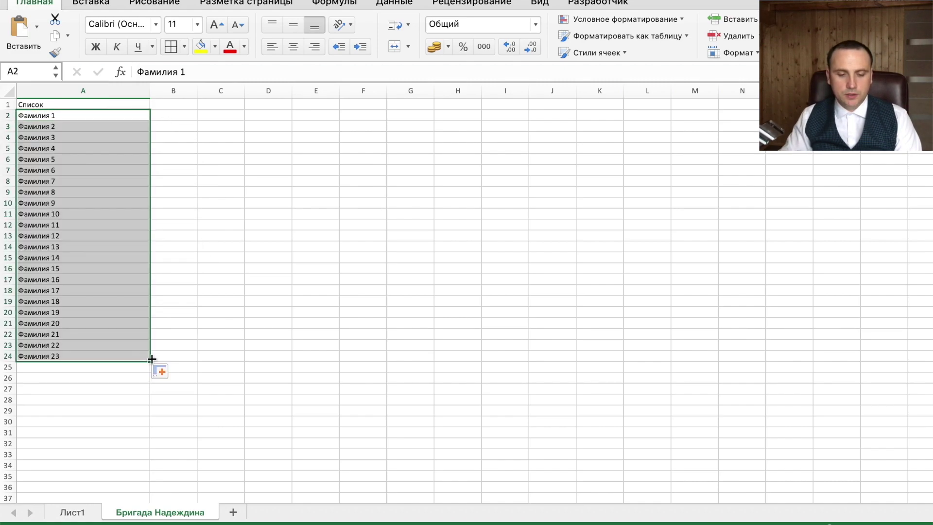
pyautogui.click(165, 105)
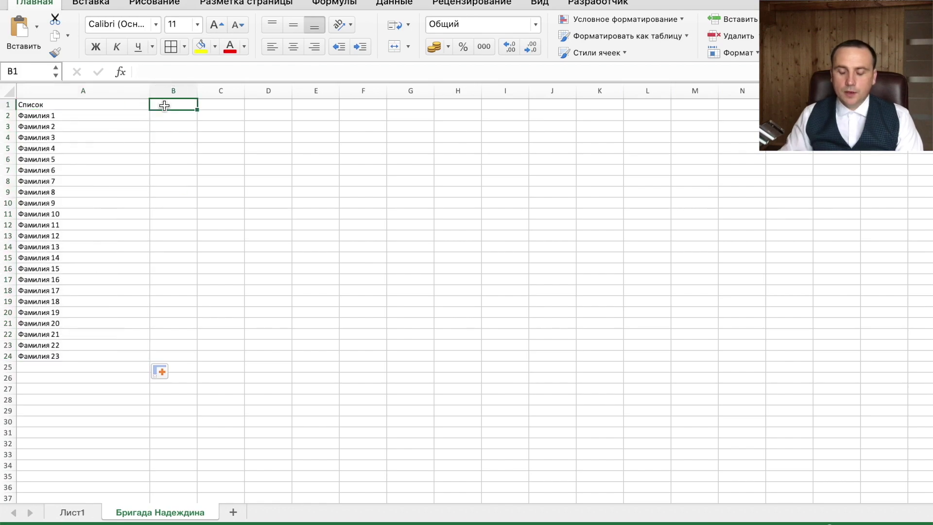
# Enter 01.01.2021 in B1 and fill a daily date series across row 1 to 31.12.2021
pyautogui.write('01.')
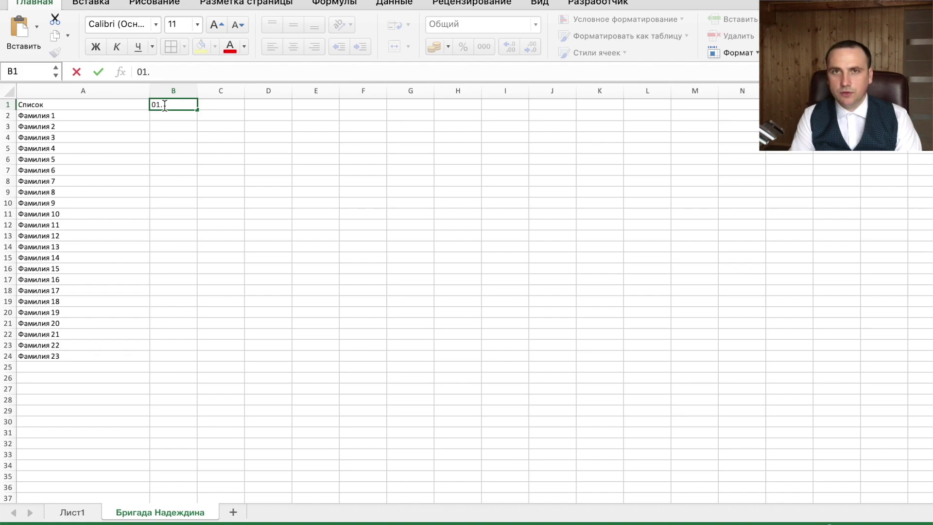
pyautogui.write('2021')
pyautogui.press('Return')
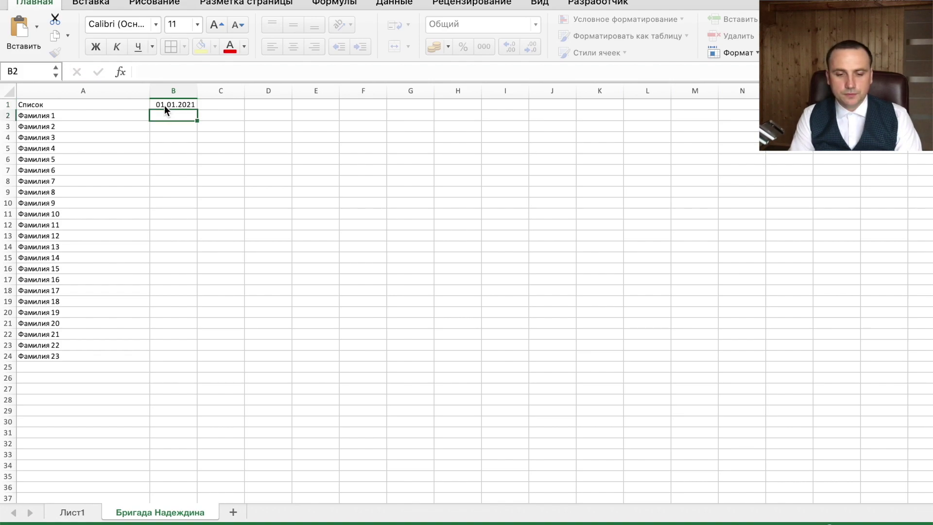
pyautogui.click(179, 107)
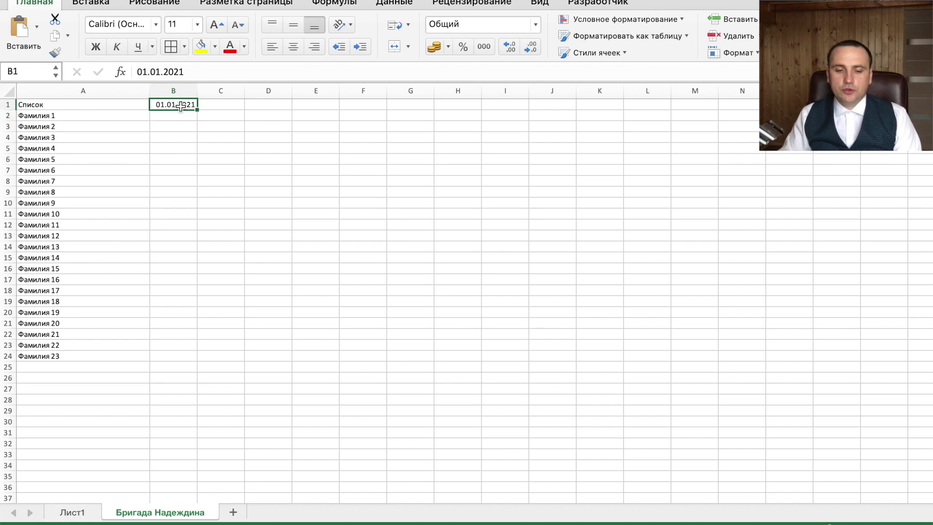
pyautogui.click(777, 36)
pyautogui.click(787, 145)
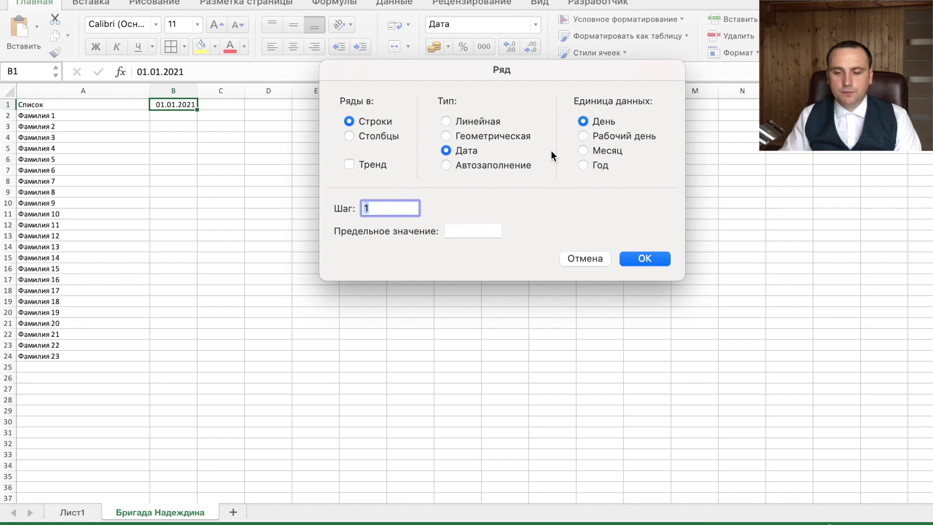
pyautogui.click(471, 232)
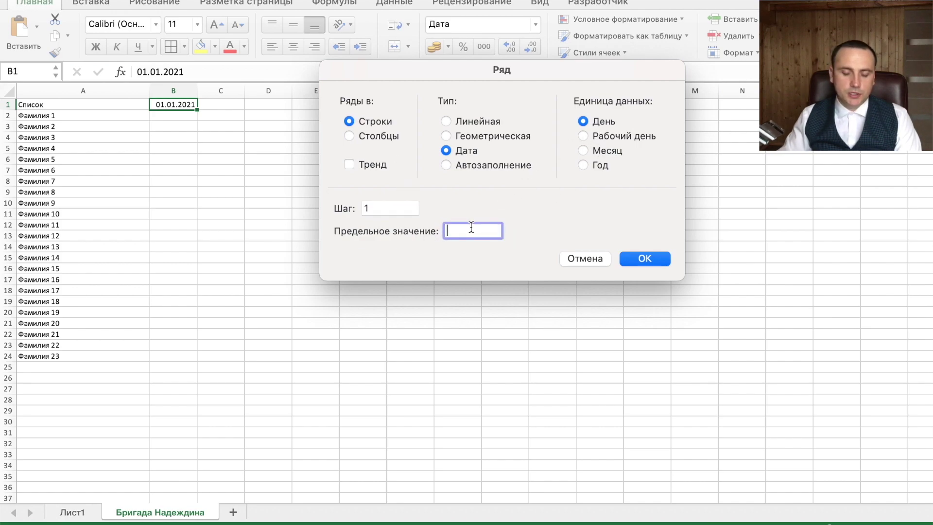
pyautogui.write('31.12.2021')
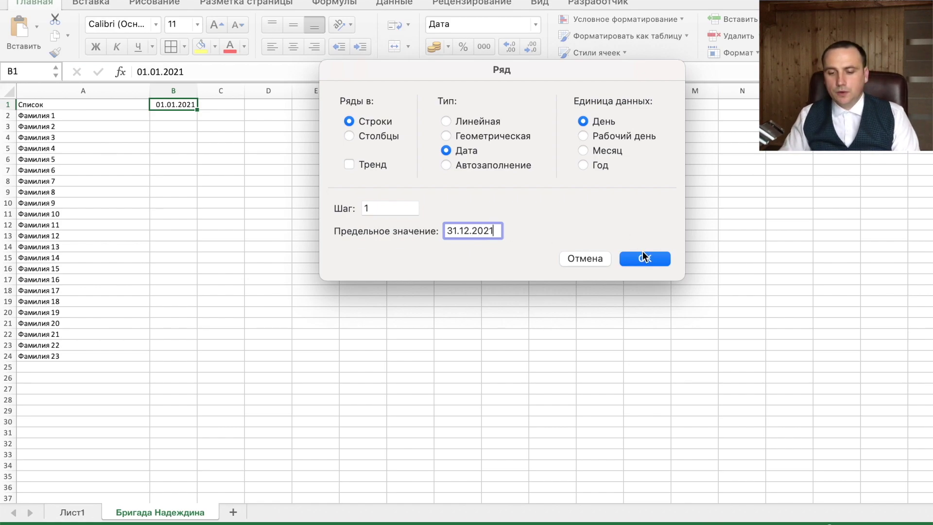
pyautogui.click(652, 257)
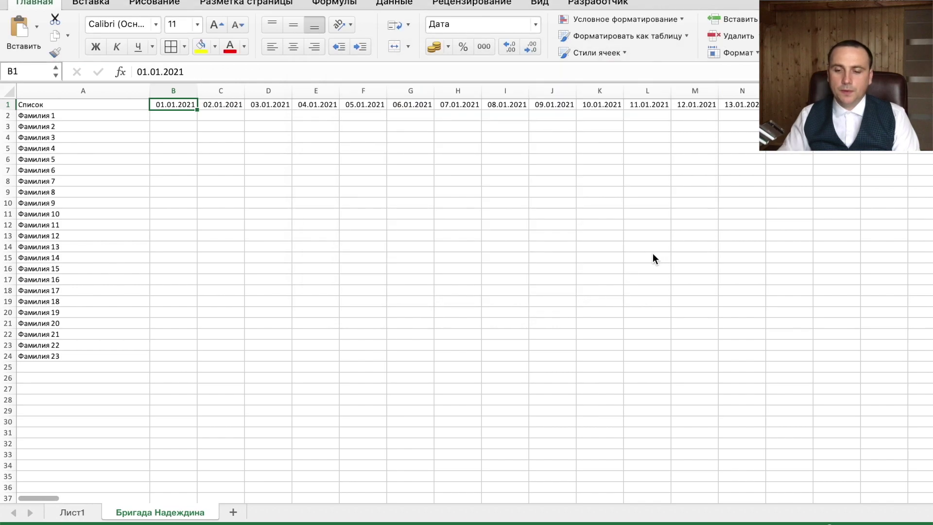
pyautogui.hotkey('ctrl', 'Right')
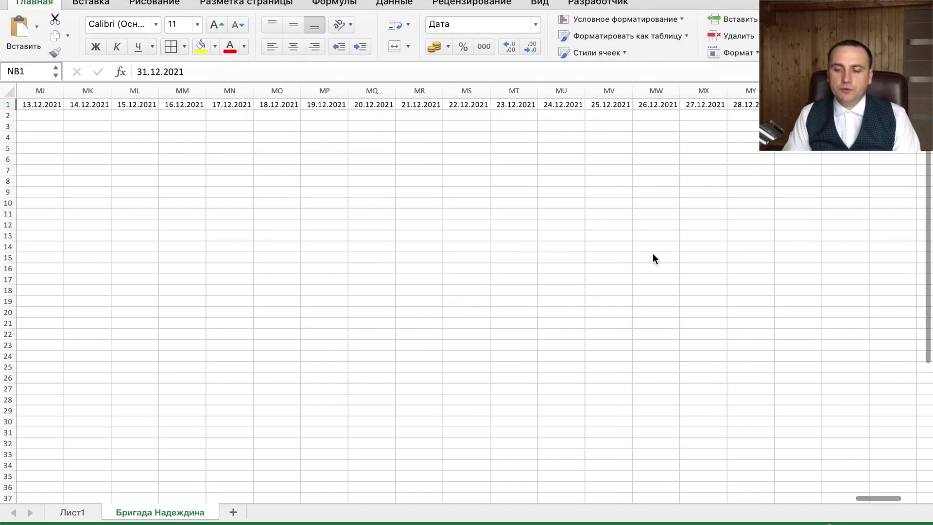
# Apply the Century Gothic font to the brigade table
pyautogui.hotkey('ctrl', 'Left')
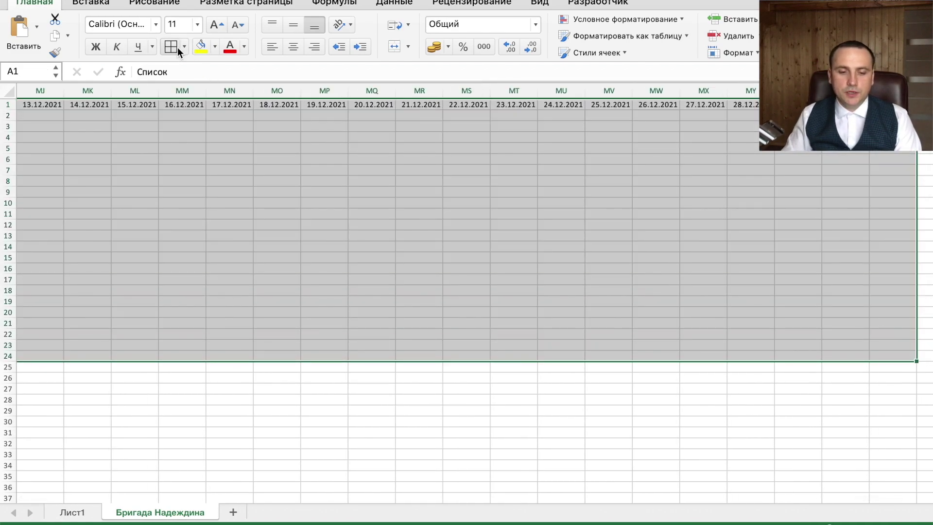
pyautogui.click(156, 24)
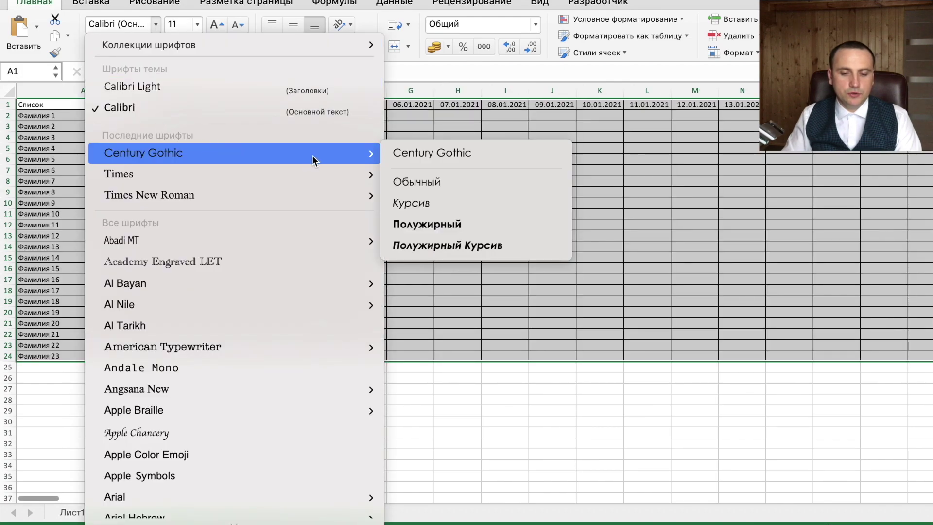
pyautogui.click(432, 155)
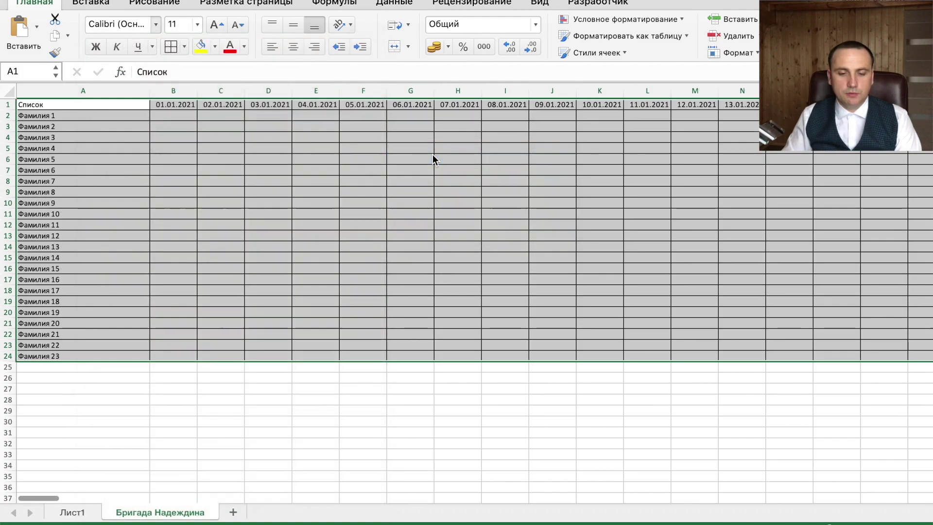
# Make the date row 1 taller, 72 pixels high
pyautogui.click(8, 115)
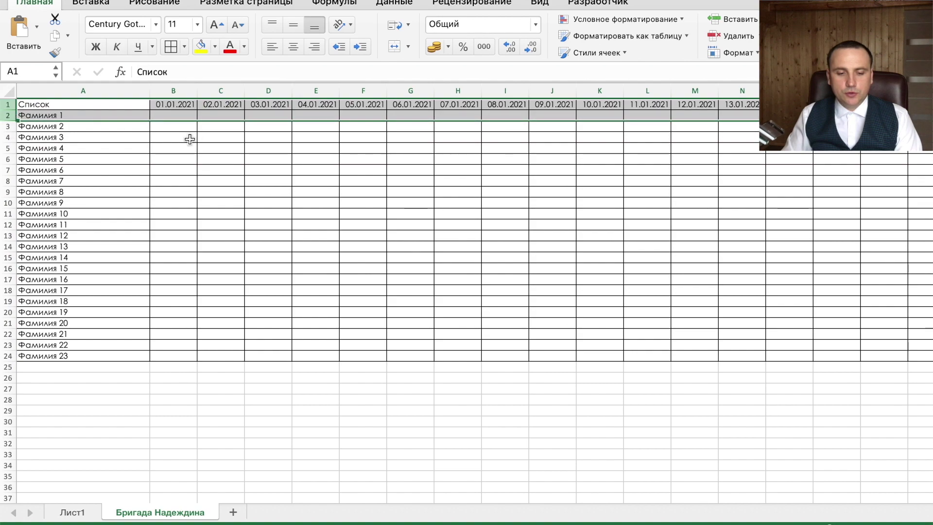
pyautogui.click(175, 136)
pyautogui.moveTo(11, 109); pyautogui.dragTo(16, 151)
pyautogui.click(182, 123)
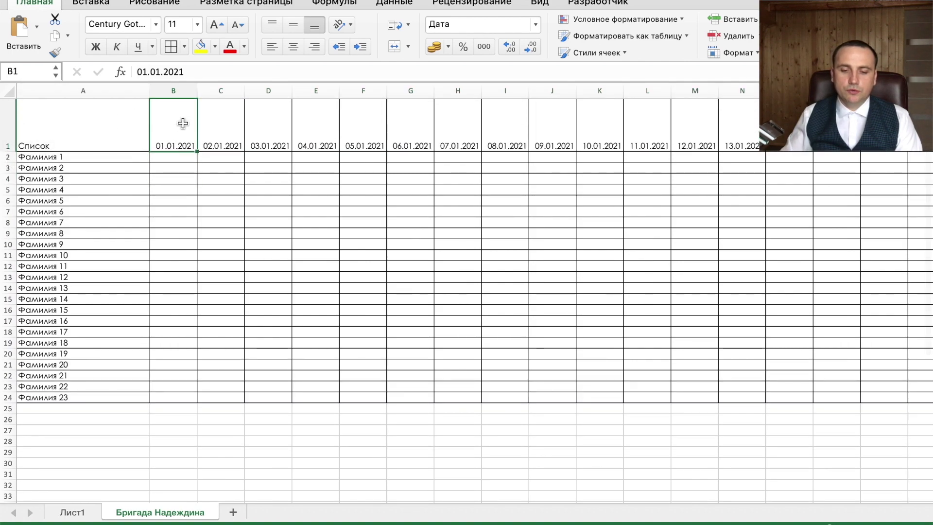
# Rotate the row-1 dates to run vertically and centre them both ways
pyautogui.hotkey('ctrl', 'shift', 'Right')
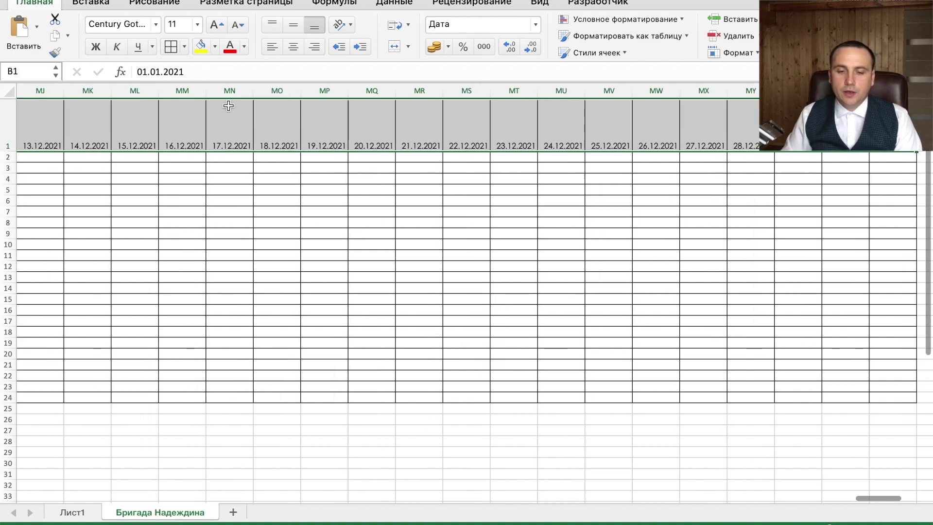
pyautogui.click(345, 26)
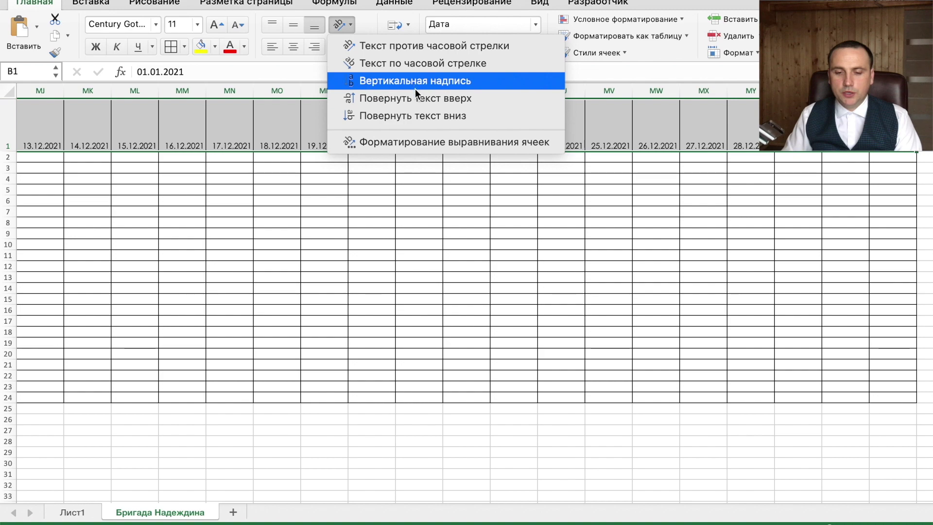
pyautogui.click(469, 100)
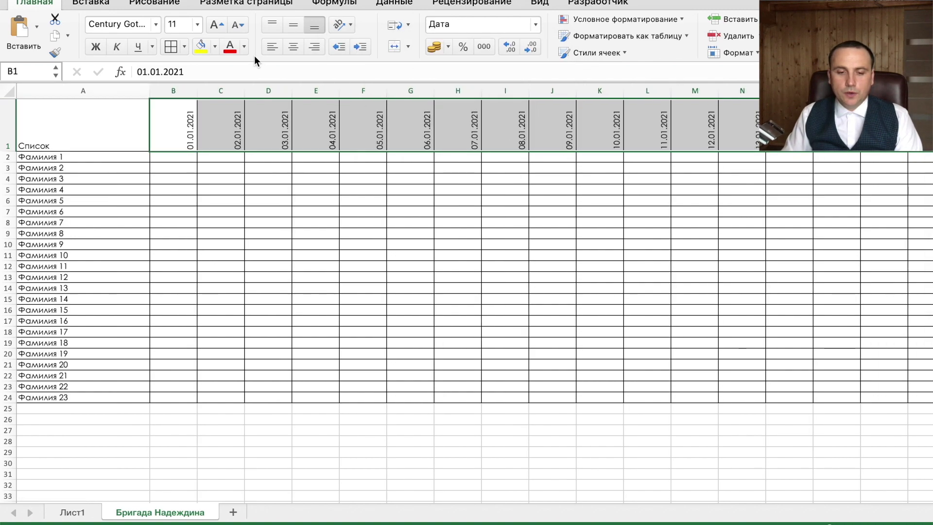
pyautogui.click(293, 24)
pyautogui.click(293, 46)
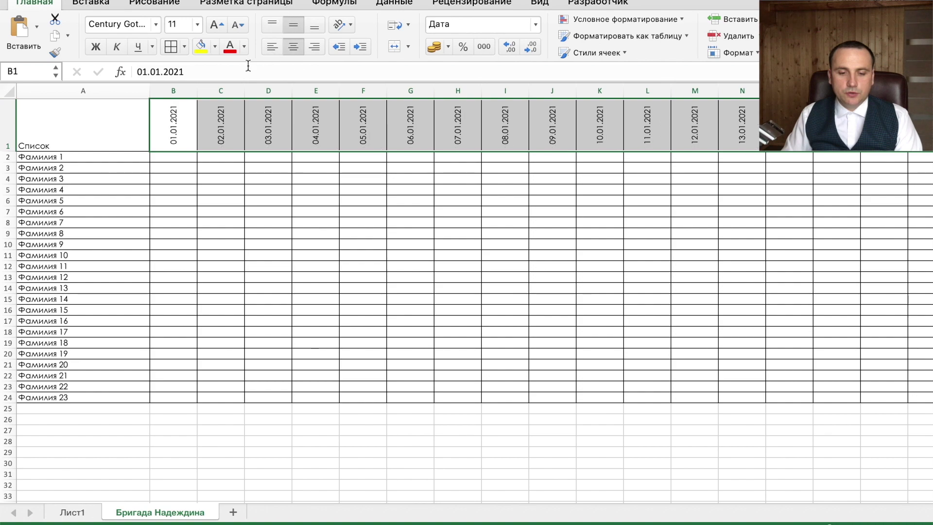
# Set every date column from B onward to width 4
pyautogui.click(179, 92)
pyautogui.hotkey('ctrl', 'shift', 'Right')
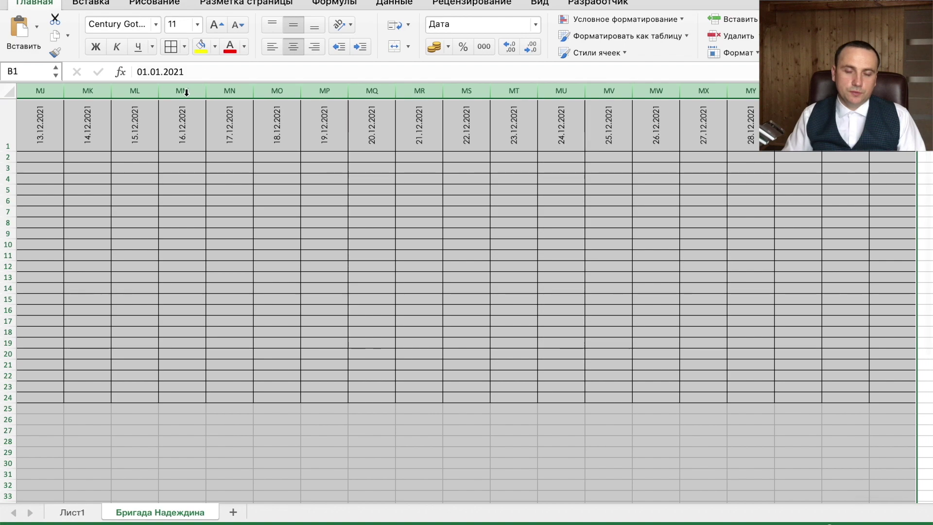
pyautogui.hscroll(-2, 207, 186)
pyautogui.hscroll(-3, 219, 177)
pyautogui.hscroll(-3, 223, 179)
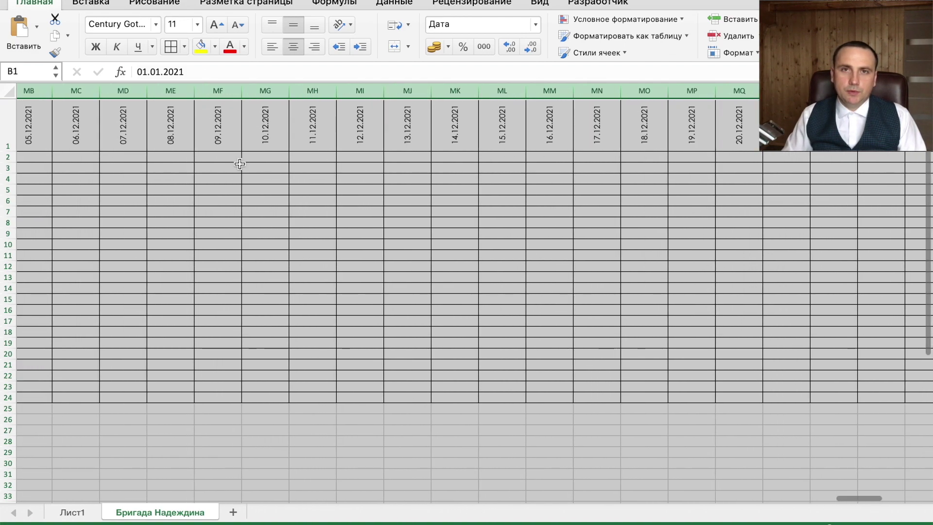
pyautogui.rightClick(240, 164)
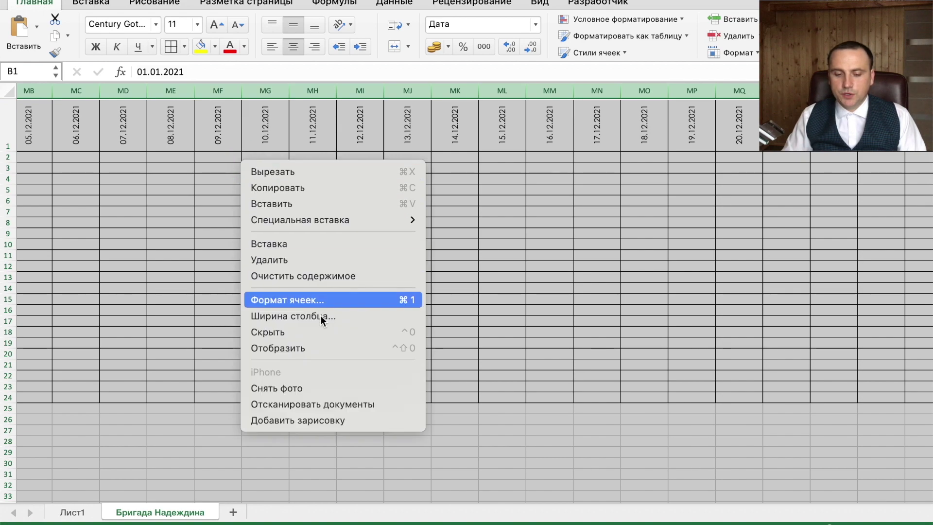
pyautogui.rightClick(652, 138)
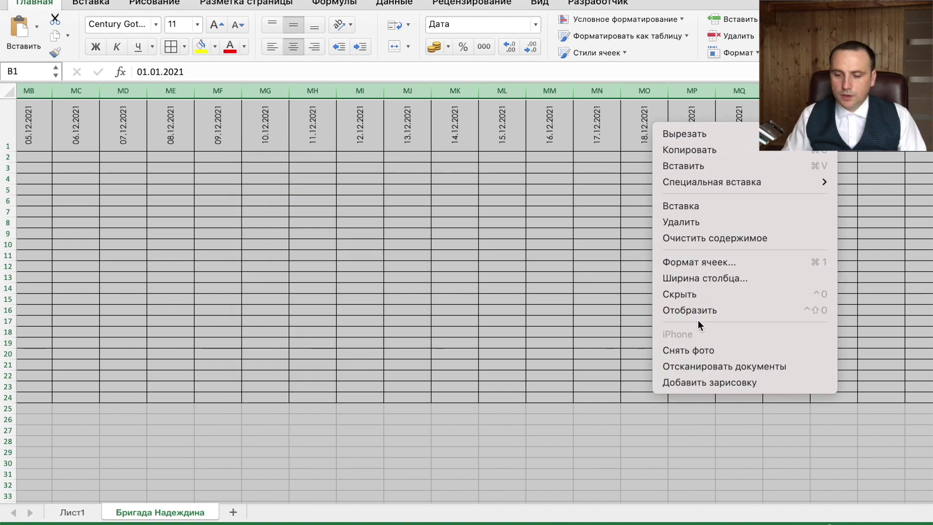
pyautogui.click(714, 277)
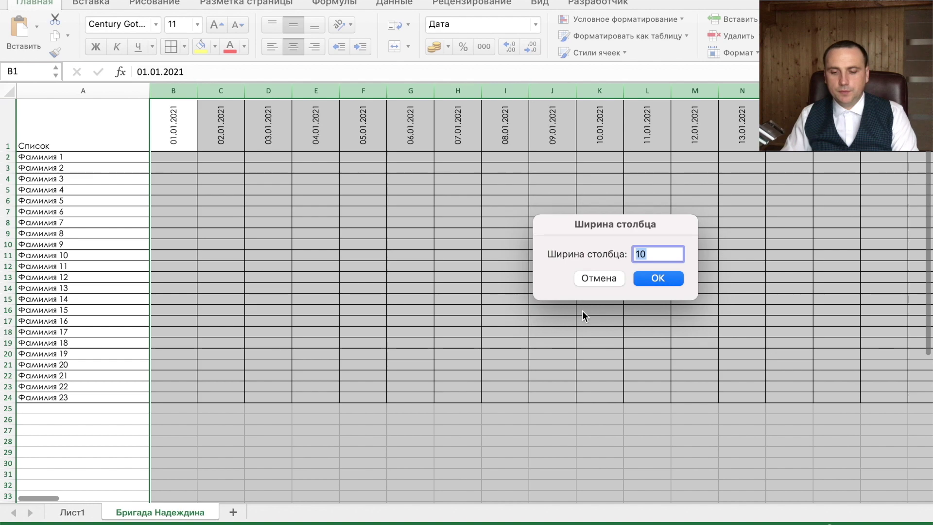
pyautogui.click(665, 280)
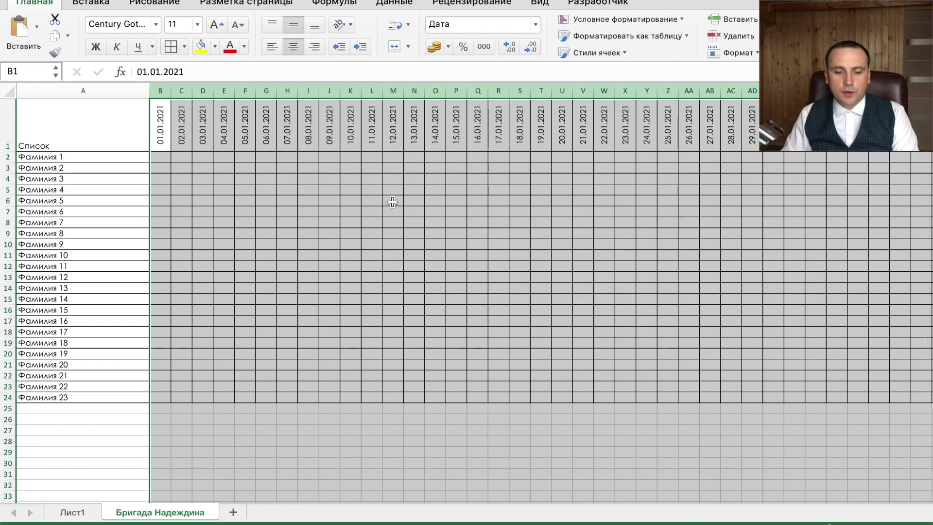
# Add a List data validation to timesheet cell B2 with source =Лист1!$B$8:$B$12
pyautogui.click(162, 156)
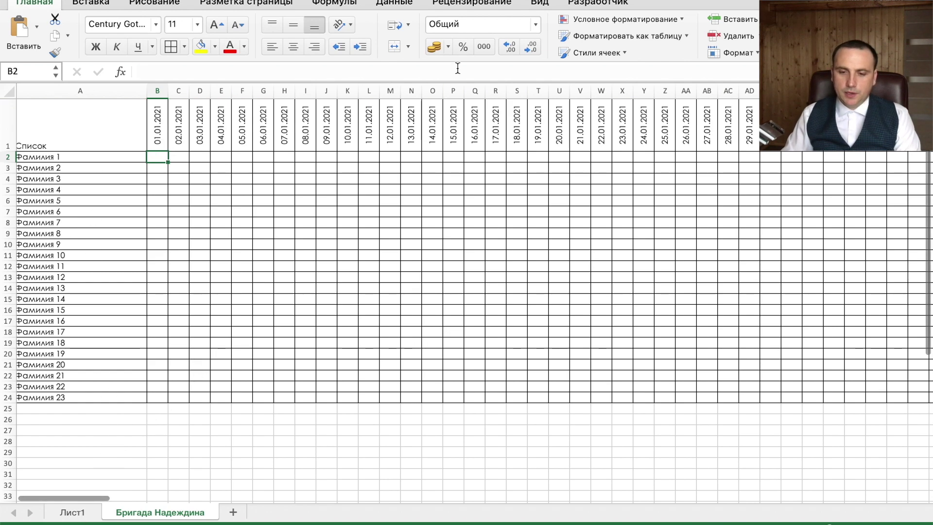
pyautogui.click(393, 3)
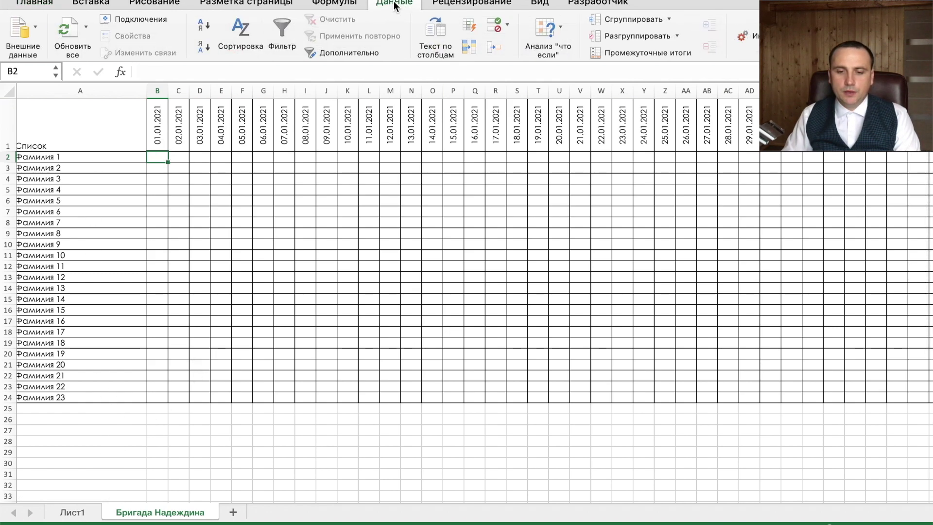
pyautogui.click(509, 26)
pyautogui.click(502, 44)
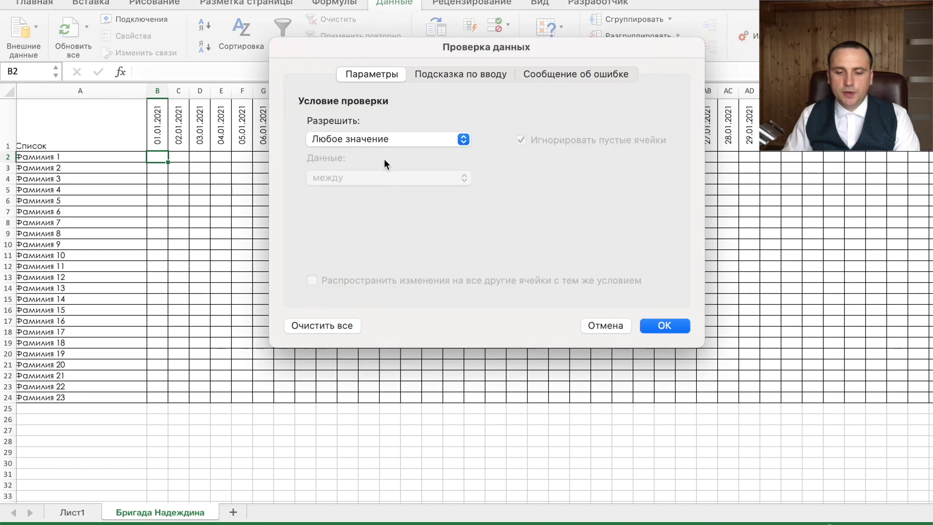
pyautogui.click(372, 139)
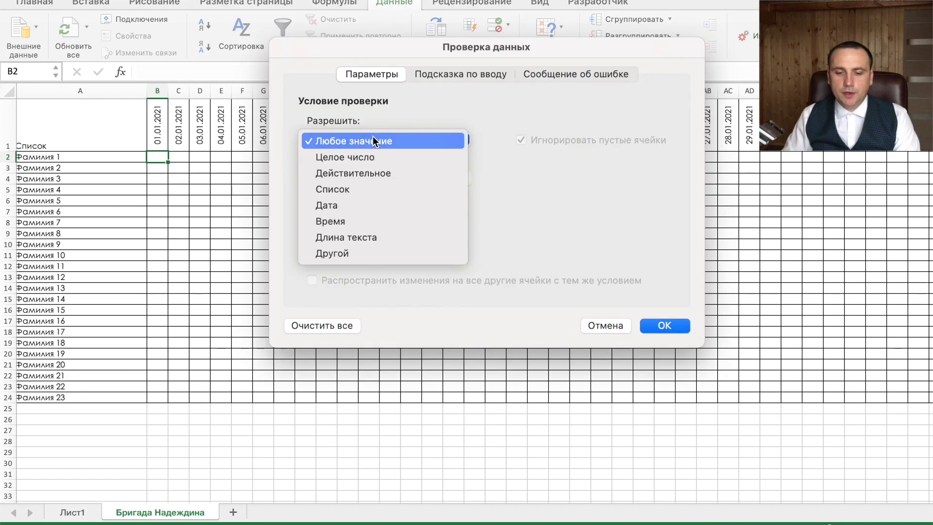
pyautogui.click(347, 191)
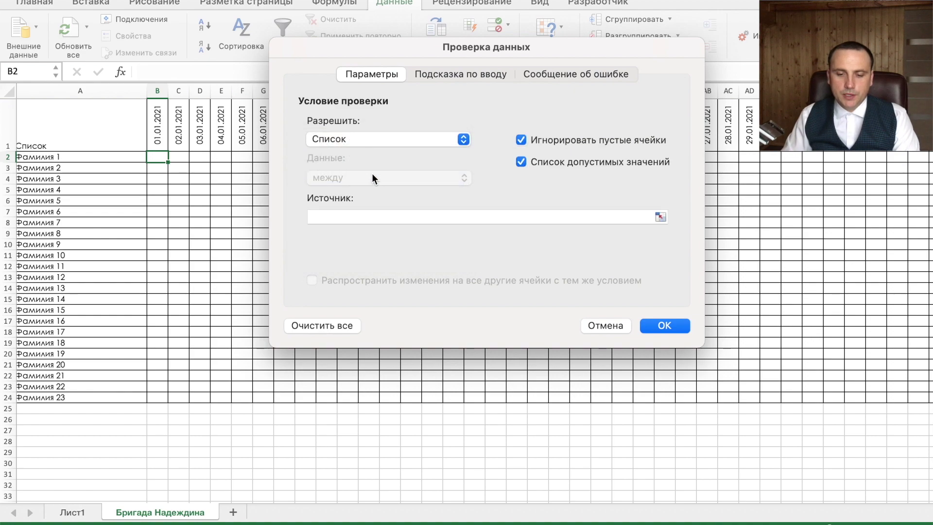
pyautogui.click(372, 220)
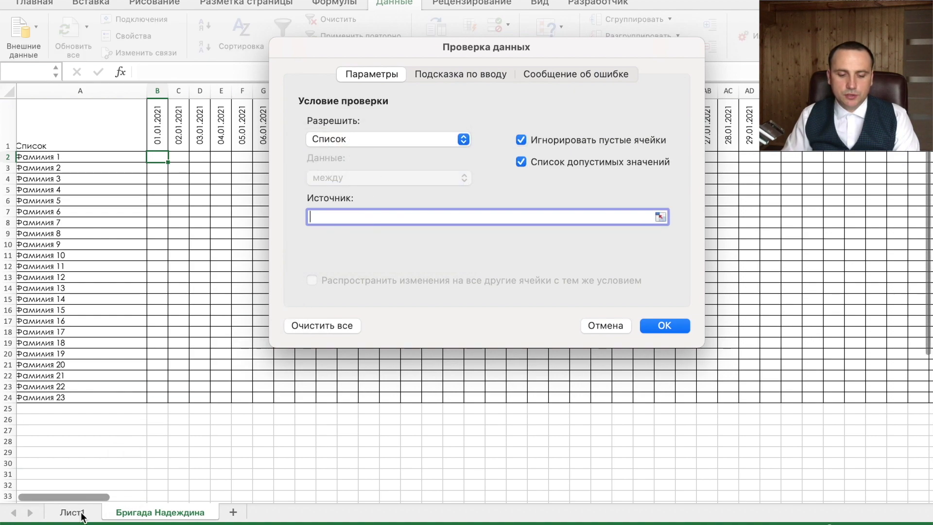
pyautogui.click(73, 512)
pyautogui.moveTo(145, 181); pyautogui.dragTo(149, 207)
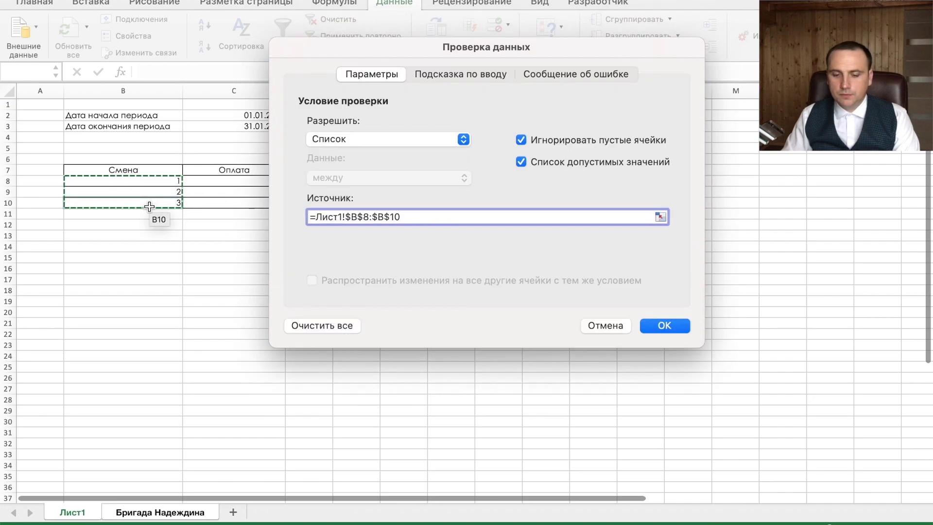
pyautogui.moveTo(156, 181); pyautogui.dragTo(155, 225)
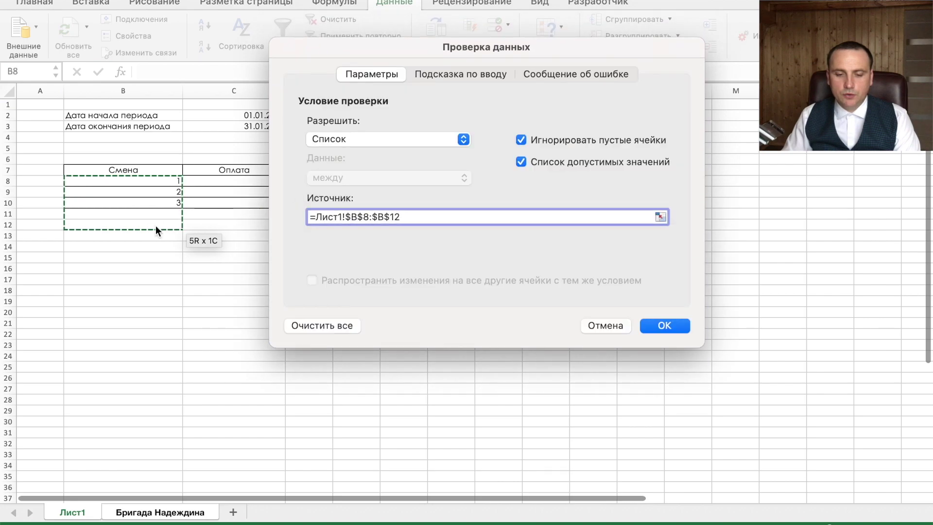
pyautogui.click(660, 325)
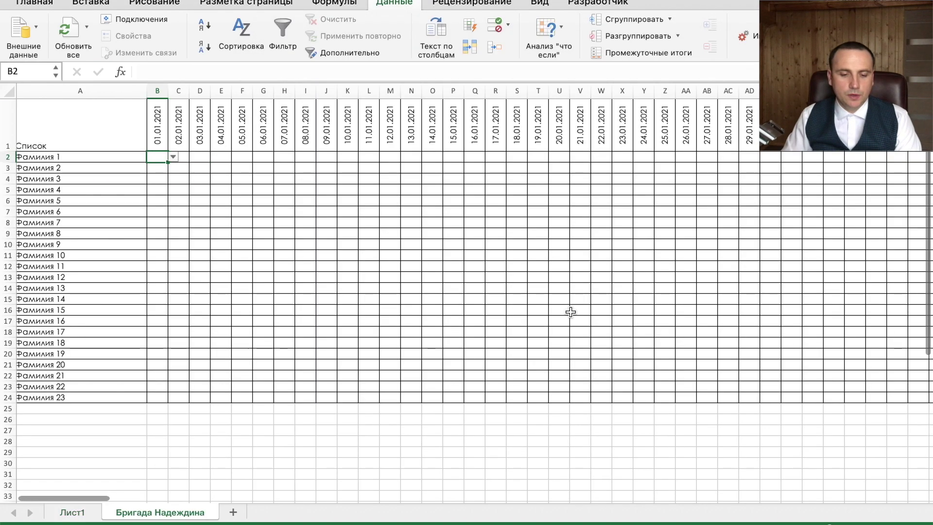
# On Лист1, fill B10 down and enter codes о in B11 and в in B12
pyautogui.click(92, 516)
pyautogui.click(165, 202)
pyautogui.moveTo(183, 209); pyautogui.dragTo(183, 228)
pyautogui.click(167, 217)
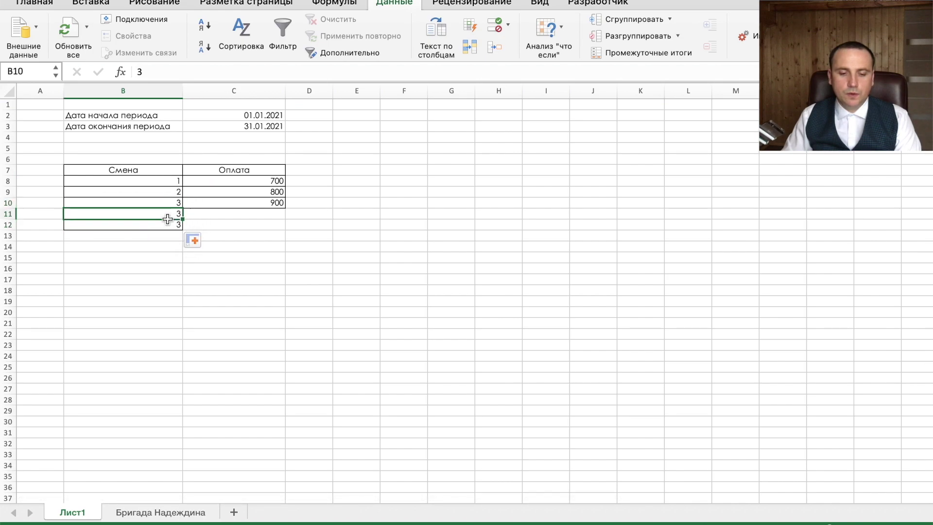
pyautogui.write('о')
pyautogui.press('Return')
pyautogui.write('в')
pyautogui.press('Return')
pyautogui.moveTo(167, 215); pyautogui.dragTo(167, 225)
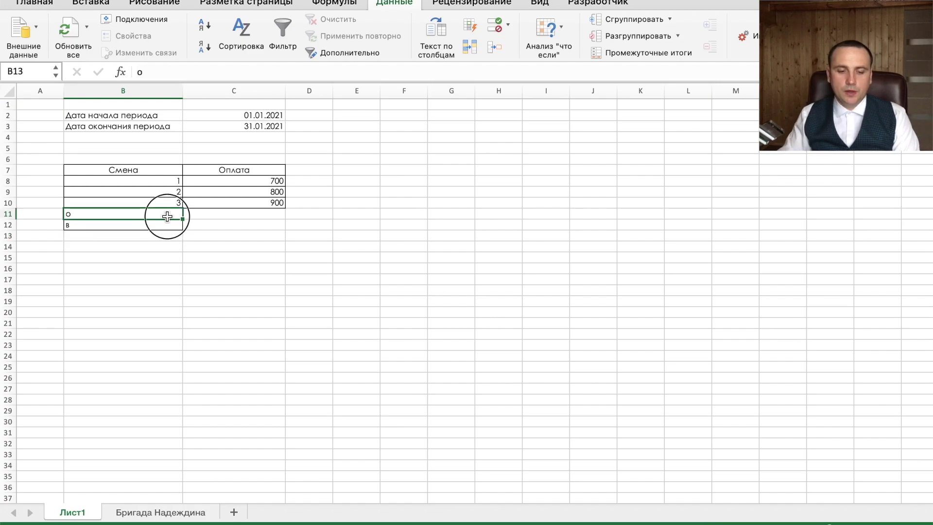
pyautogui.click(34, 3)
# Right-align codes о and в, then check B2's dropdown on the brigade timesheet
pyautogui.click(314, 47)
pyautogui.click(293, 408)
pyautogui.click(173, 512)
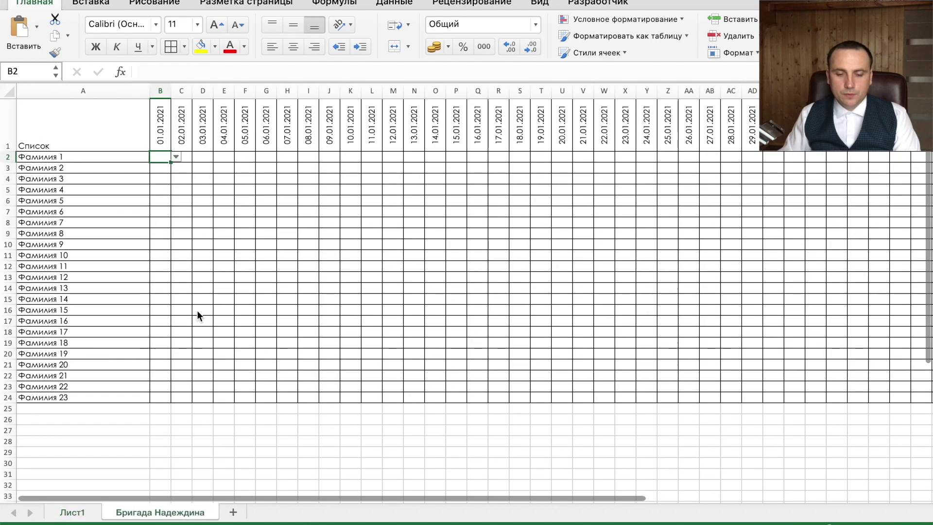
pyautogui.click(176, 157)
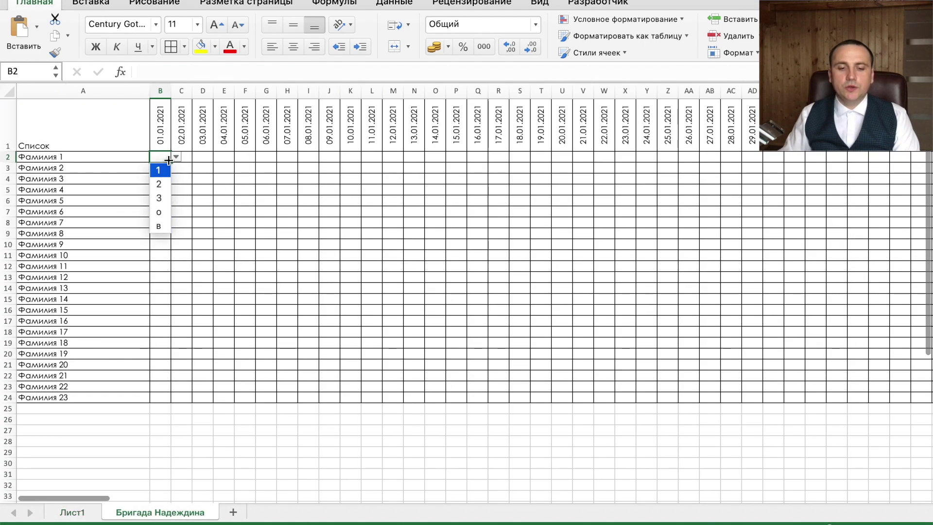
pyautogui.press('Escape')
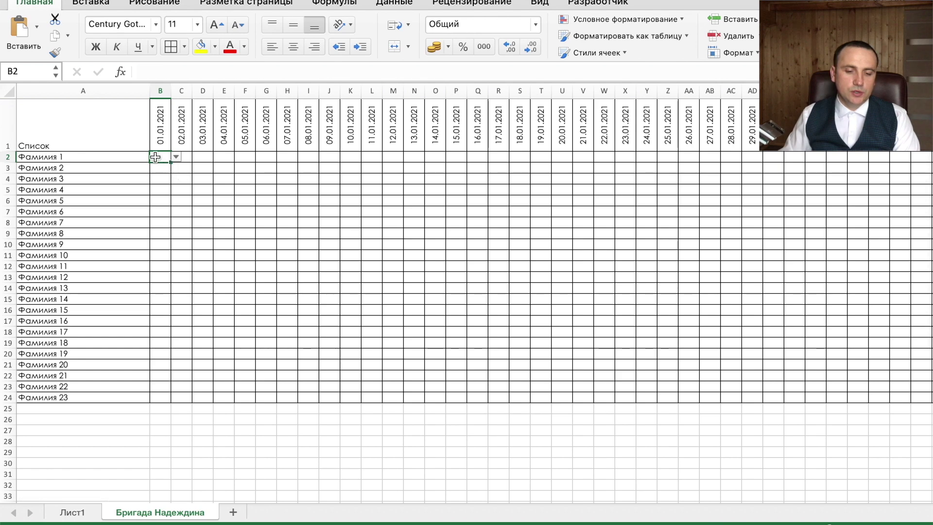
# Paste B2's shift-code dropdown into all shift cells B2:NB24 through 31.12.2021
pyautogui.click(162, 129)
pyautogui.hotkey('ctrl', 'Right')
pyautogui.press('Down')
pyautogui.hotkey('shift', 'Down')
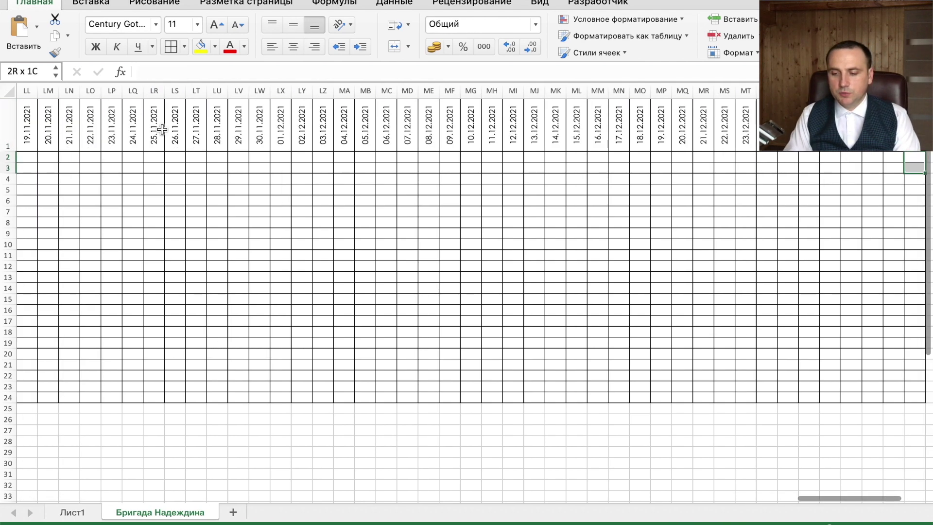
pyautogui.hotkey('shift', 'Down')
pyautogui.hotkey('shift', 'Down')
pyautogui.hotkey('shift', 'Down')
pyautogui.hotkey('shift', 'Down')
pyautogui.hotkey('shift', 'Down')
pyautogui.hotkey('shift', 'Down')
pyautogui.hotkey('shift', 'Down')
pyautogui.hotkey('shift', 'Down')
pyautogui.hotkey('shift', 'Down')
pyautogui.hotkey('shift', 'Down')
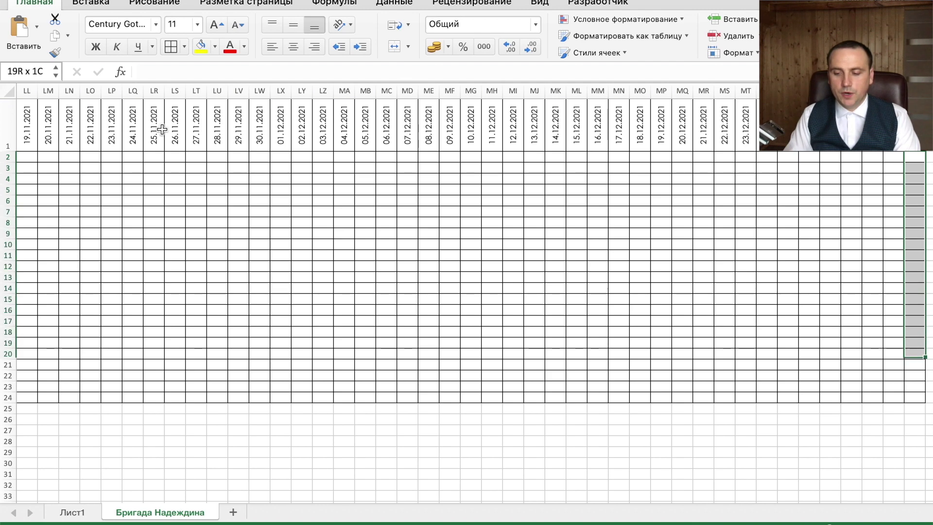
pyautogui.hotkey('shift', 'Down')
pyautogui.hotkey('shift', 'Down')
pyautogui.hotkey('shift', 'Down')
pyautogui.hotkey('shift', 'Down')
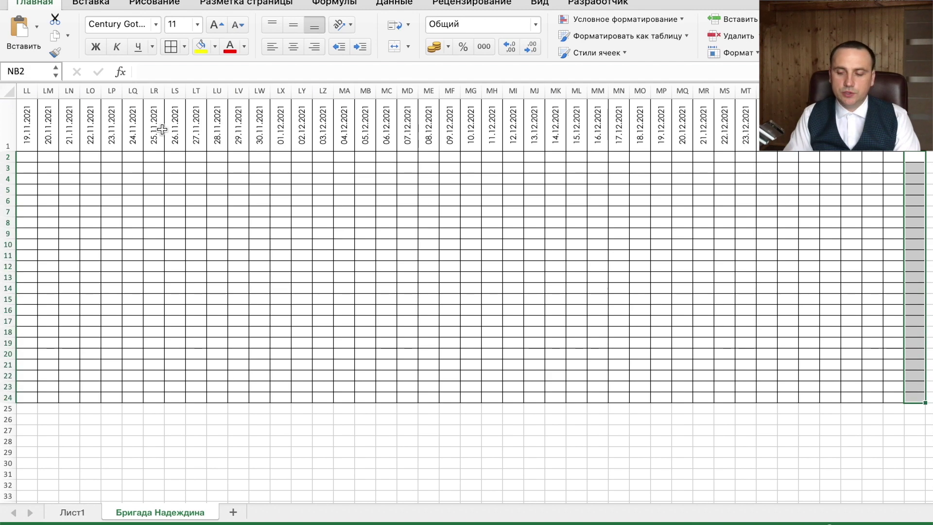
pyautogui.hotkey('ctrl', 'shift', 'Left')
pyautogui.hotkey('shift', 'Right')
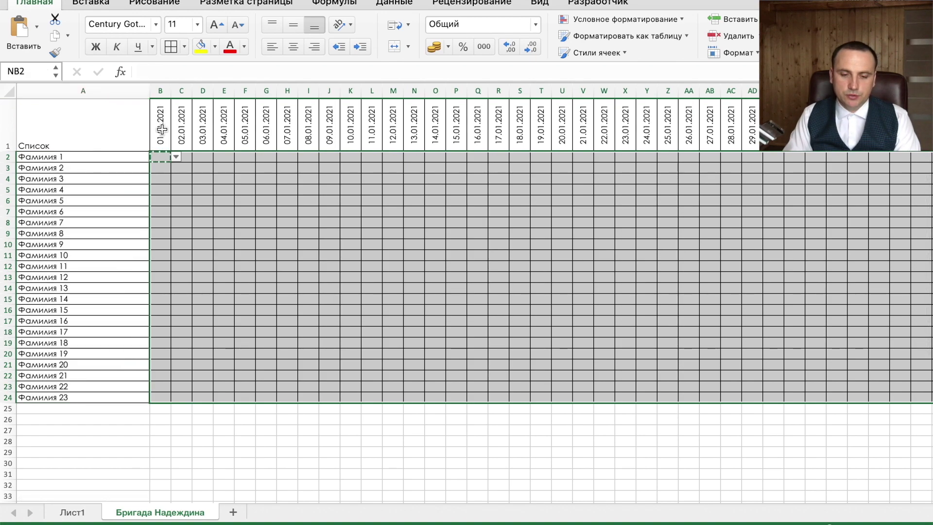
pyautogui.hotkey('ctrl', 'v')
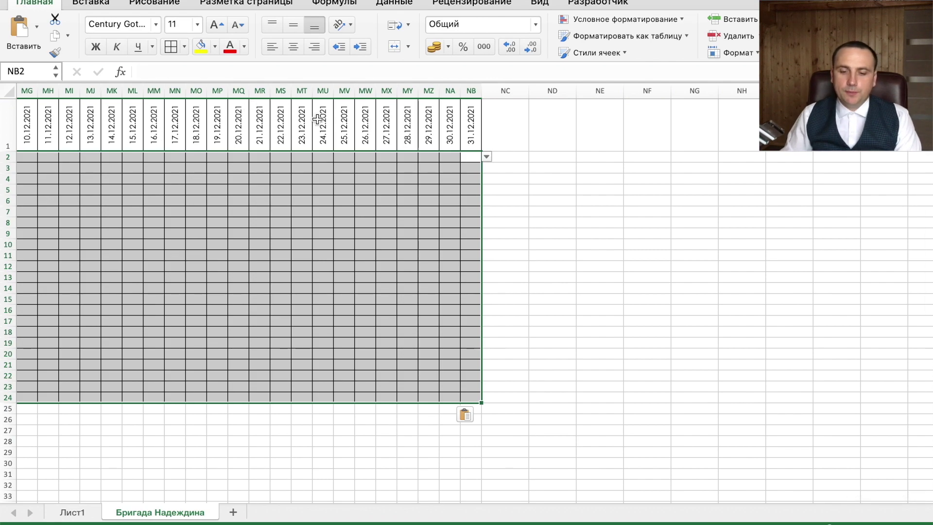
# Test the dropdown in an October shift cell, then scroll back to column A
pyautogui.hscroll(-10, 309, 144)
pyautogui.hscroll(-5, 309, 144)
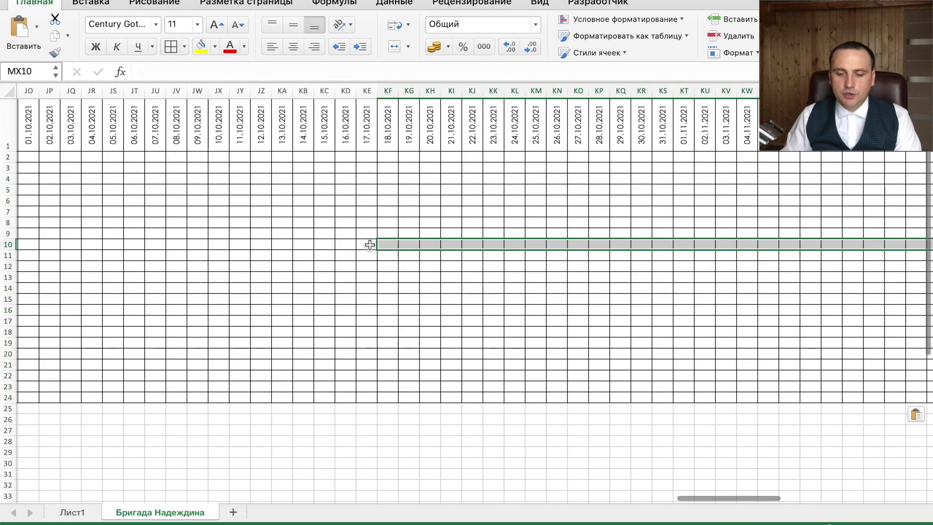
pyautogui.click(380, 243)
pyautogui.click(383, 244)
pyautogui.press('Down')
pyautogui.press('Down')
pyautogui.press('Return')
pyautogui.hscroll(-5, 318, 201)
pyautogui.hscroll(-10, 318, 200)
pyautogui.hscroll(-10, 320, 200)
pyautogui.hscroll(-10, 338, 208)
pyautogui.hscroll(-10, 344, 207)
pyautogui.hscroll(-10, 364, 197)
pyautogui.hscroll(-10, 365, 190)
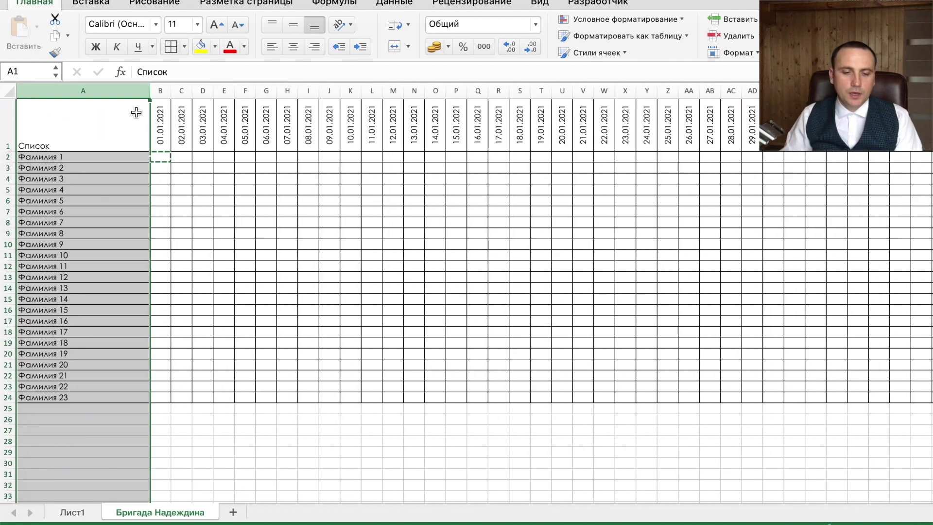
# Insert a new column B headed 'Итого начислено' before the dates and narrow it
pyautogui.click(160, 93)
pyautogui.rightClick(161, 92)
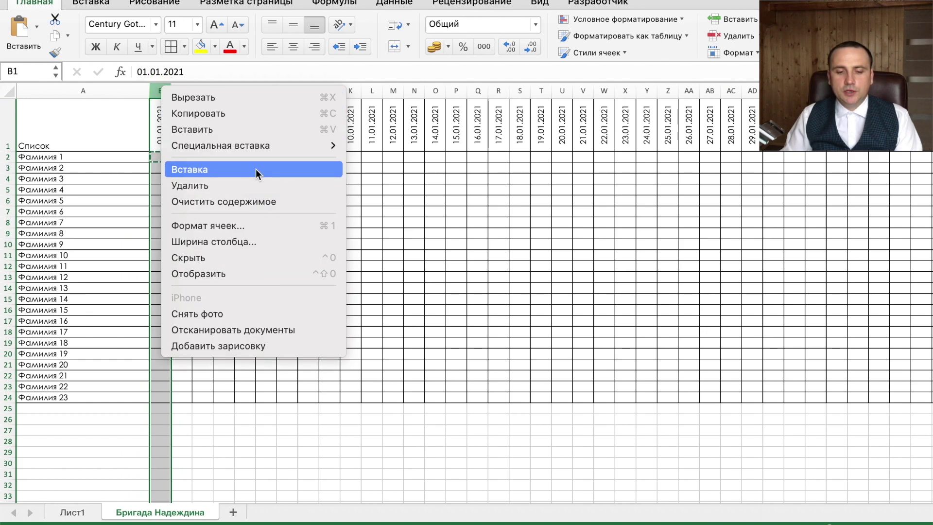
pyautogui.click(255, 168)
pyautogui.click(240, 131)
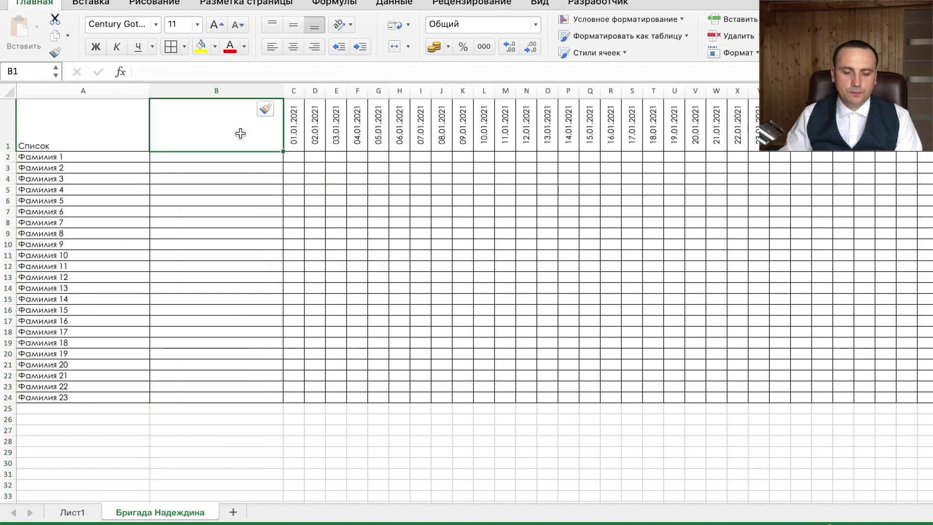
pyautogui.write('Итого начислено')
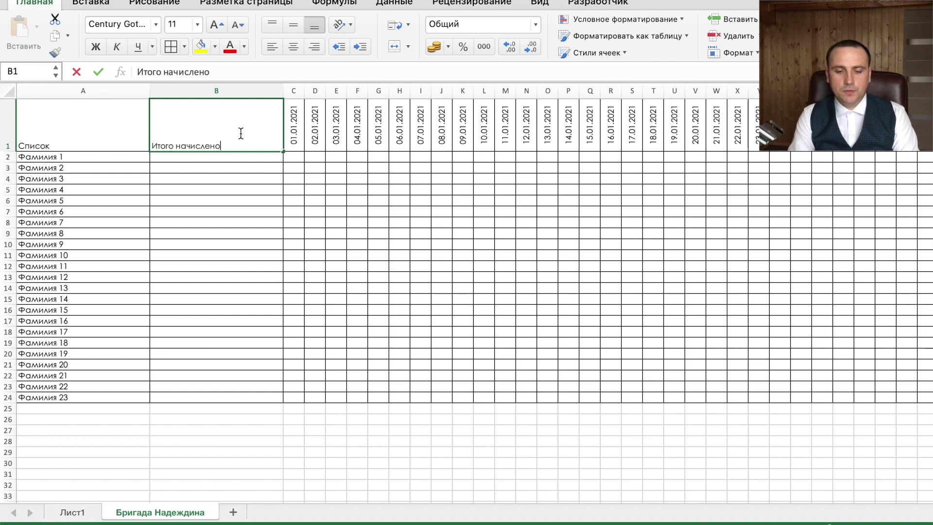
pyautogui.press('Return')
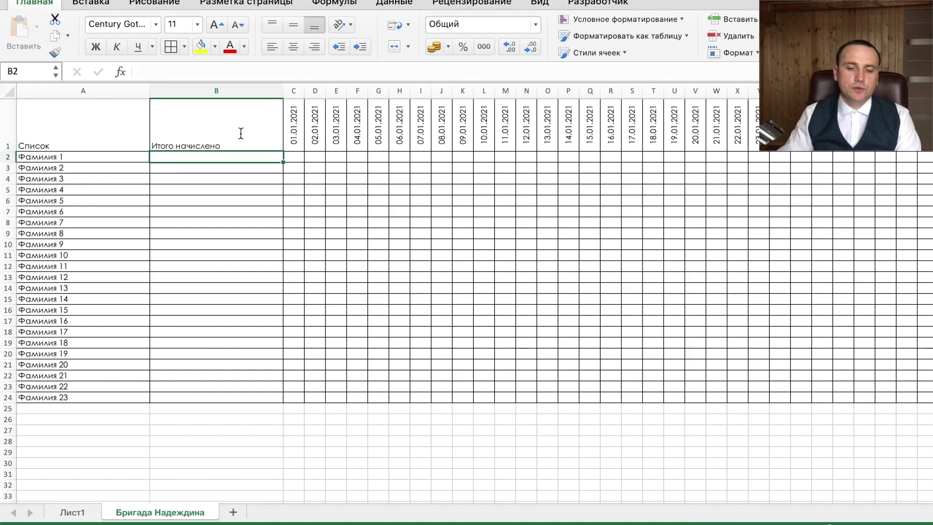
pyautogui.moveTo(286, 90); pyautogui.dragTo(256, 92)
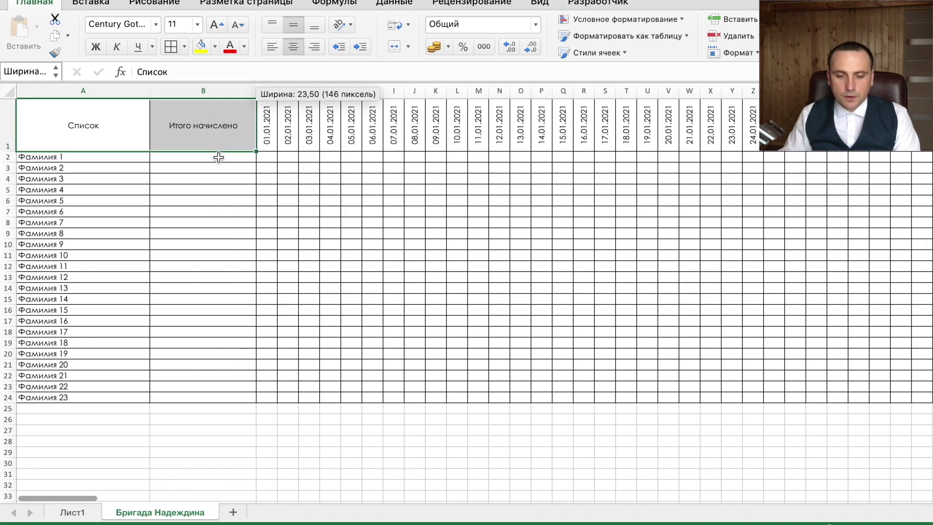
pyautogui.click(219, 158)
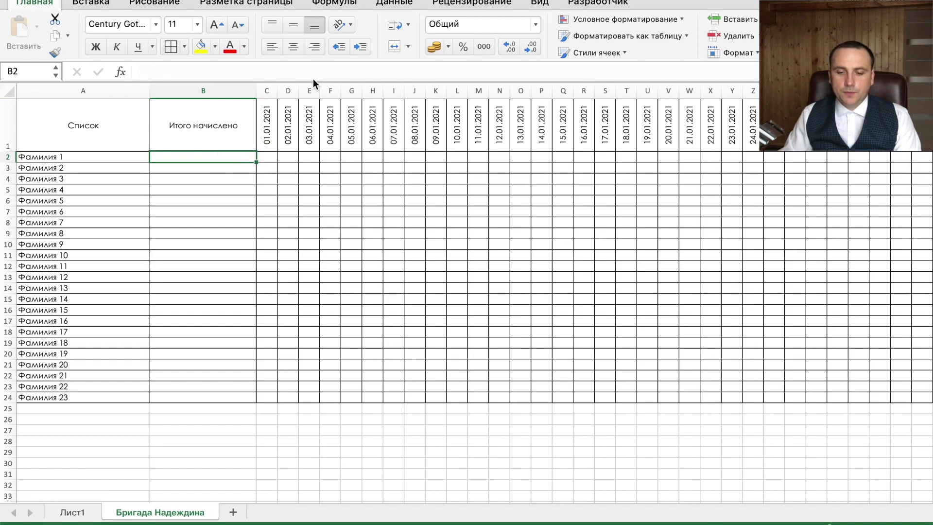
pyautogui.click(72, 511)
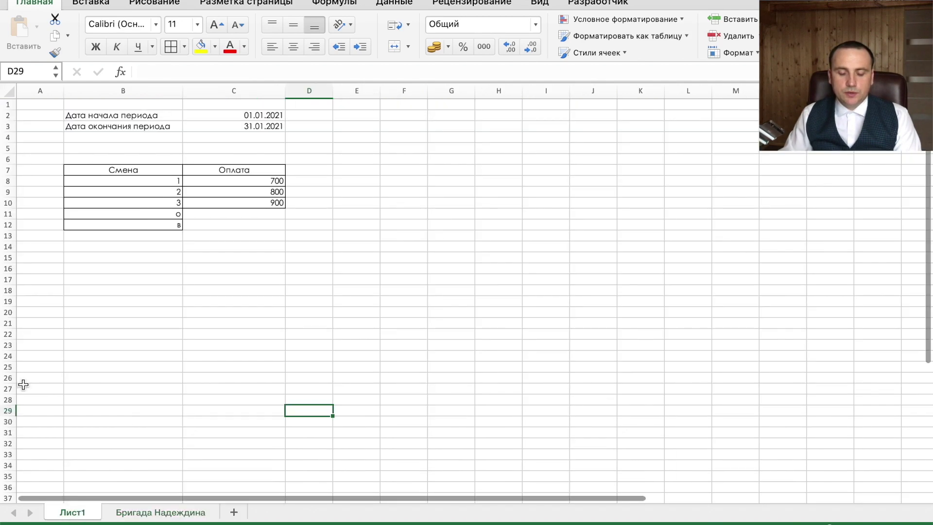
# Back on the brigade timesheet, make the formula bar taller above total cell B2
pyautogui.click(150, 511)
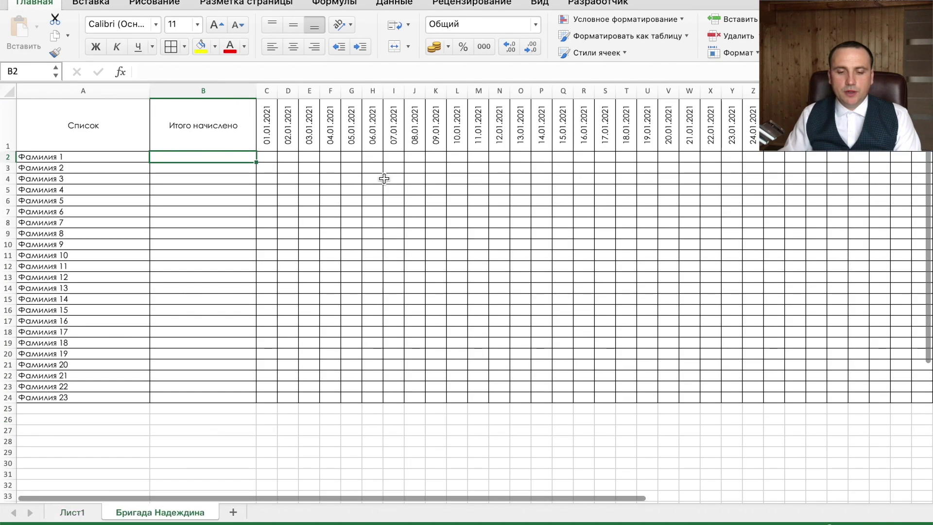
pyautogui.moveTo(288, 157); pyautogui.dragTo(723, 158)
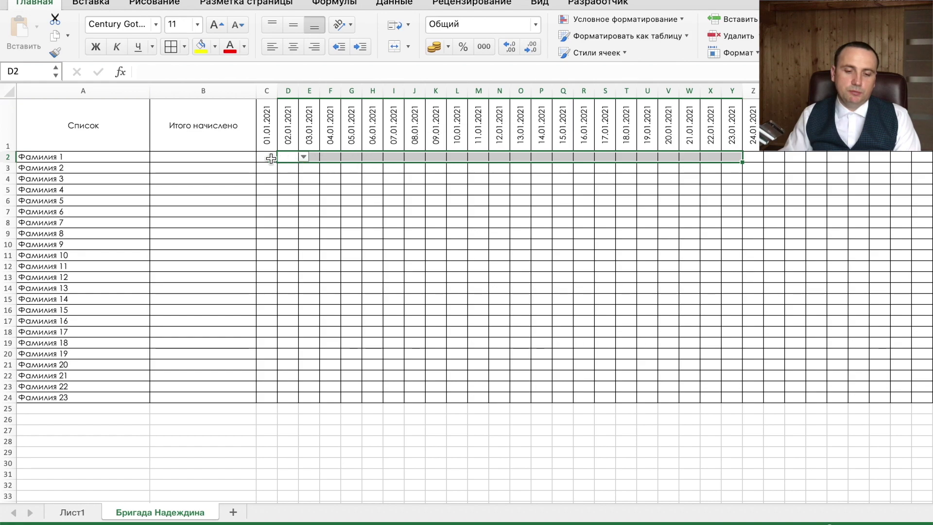
pyautogui.click(213, 154)
pyautogui.moveTo(251, 83); pyautogui.dragTo(262, 150)
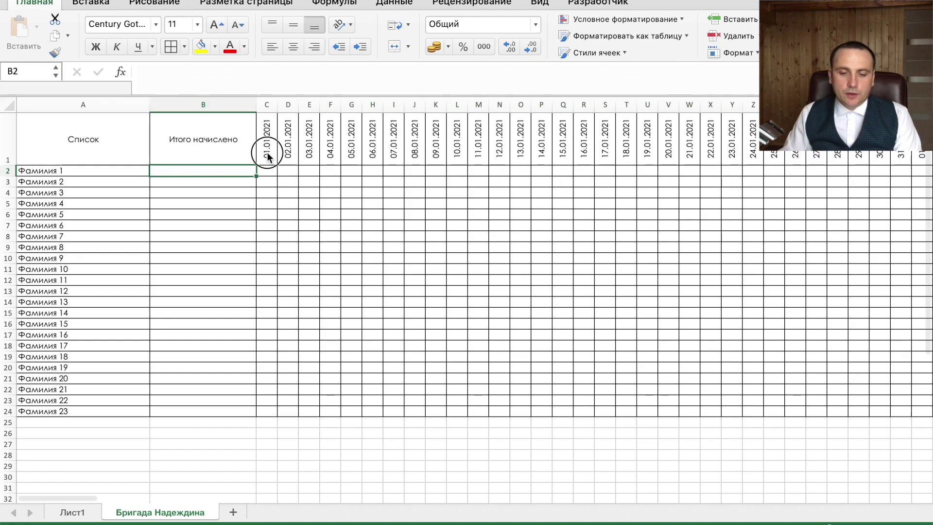
# Start a СЧЁТЕСЛИМН formula in B2, then abandon it unfinished
pyautogui.click(219, 99)
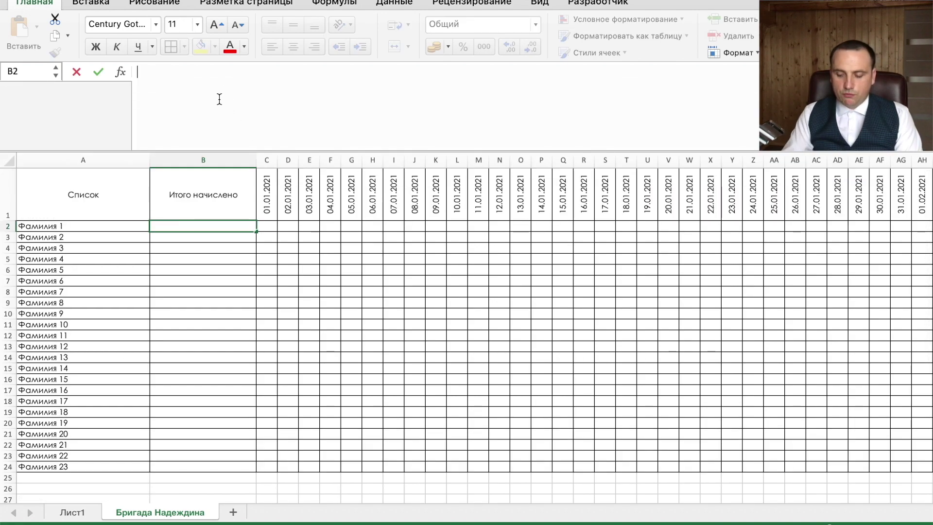
pyautogui.write('=сч')
pyautogui.press('Down')
pyautogui.press('Down')
pyautogui.press('Down')
pyautogui.press('Down')
pyautogui.press('Tab')
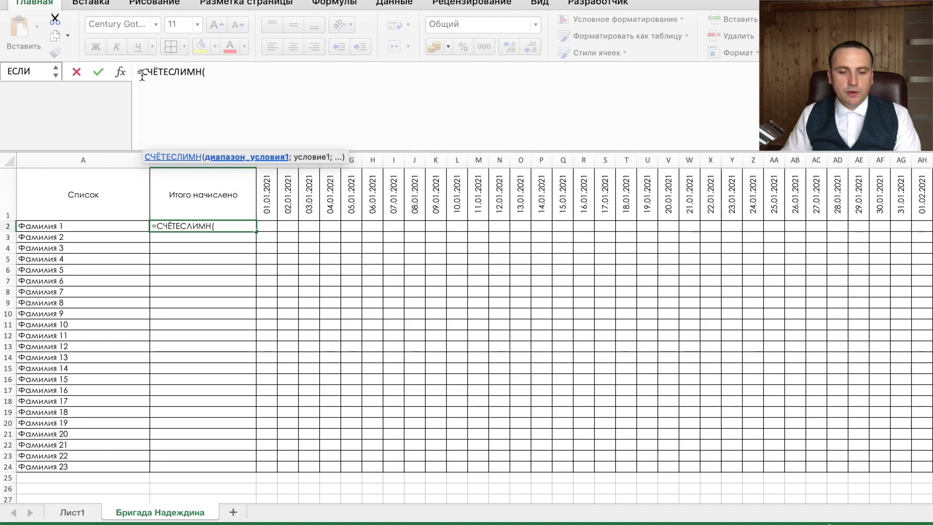
pyautogui.click(84, 74)
pyautogui.click(275, 199)
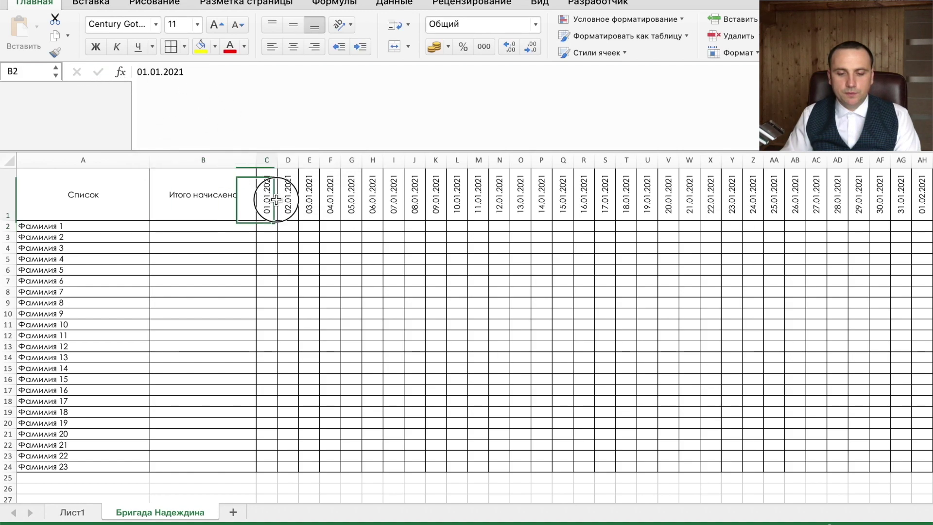
# Name the date header row C1:NC1 'дата_год' using the Name Box
pyautogui.hotkey('ctrl', 'shift', 'Right')
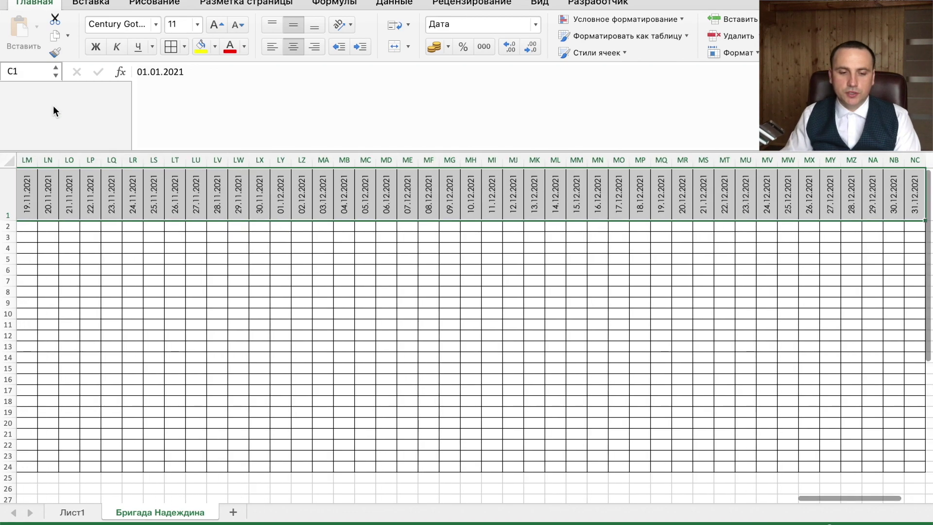
pyautogui.click(23, 68)
pyautogui.write('Дата_начала')
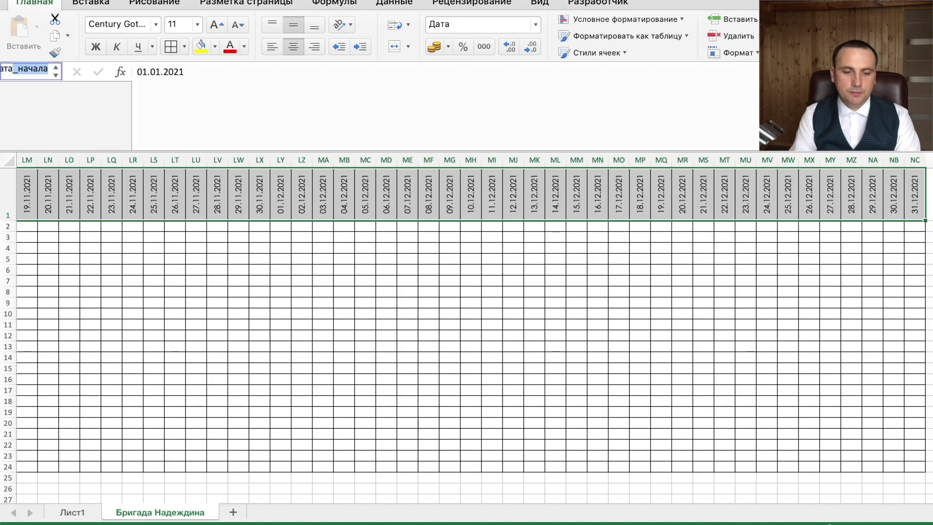
pyautogui.write('дата)_год')
pyautogui.press('Return')
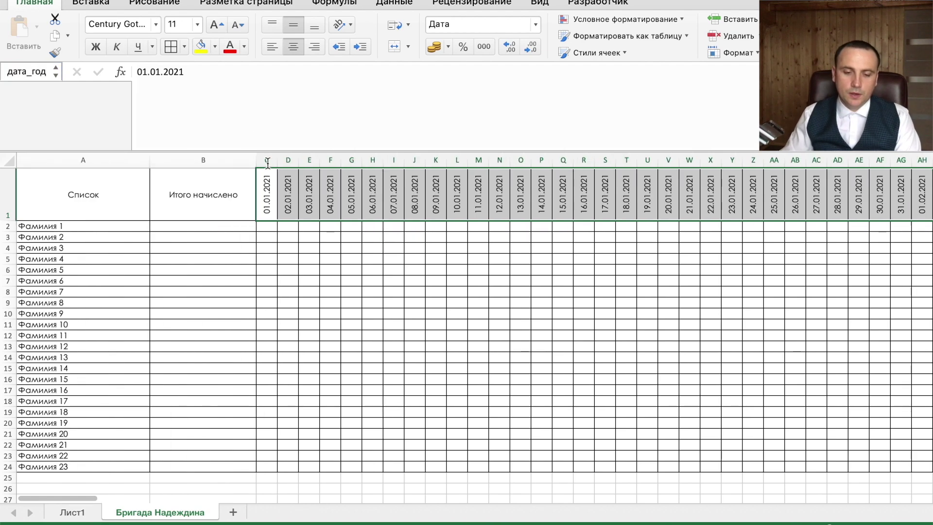
pyautogui.click(244, 227)
# Begin B2's СЧЁТЕСЛИМН with range дата_год and a criterion referencing дата_начала
pyautogui.write('=сч')
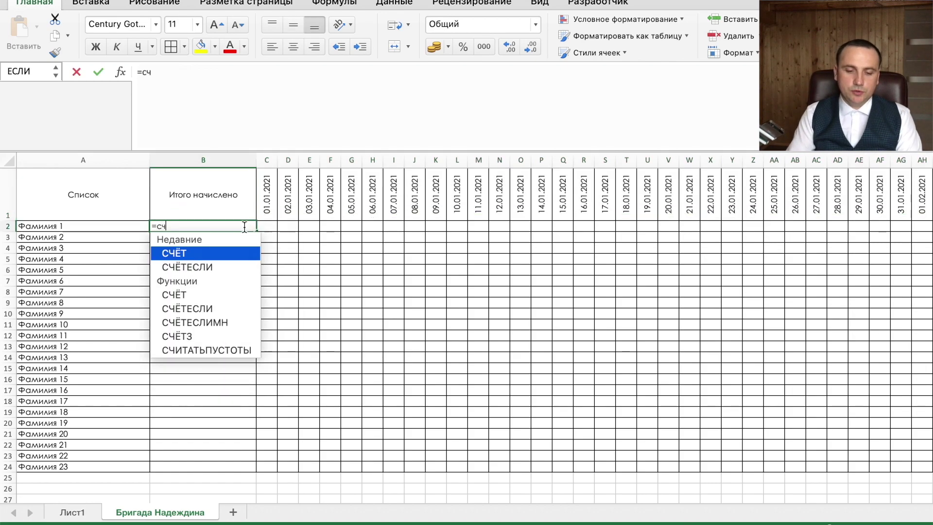
pyautogui.press('Down')
pyautogui.press('Down')
pyautogui.press('Down')
pyautogui.press('Down')
pyautogui.press('Tab')
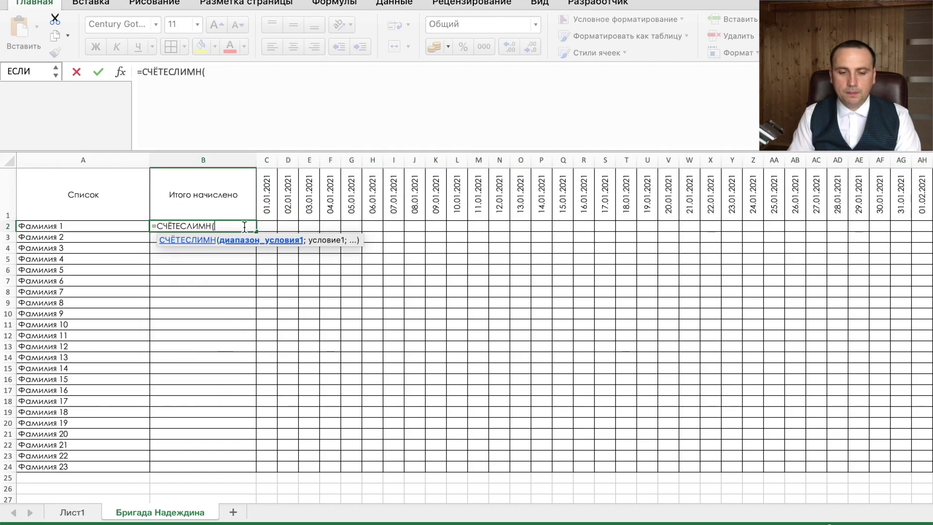
pyautogui.press('F3')
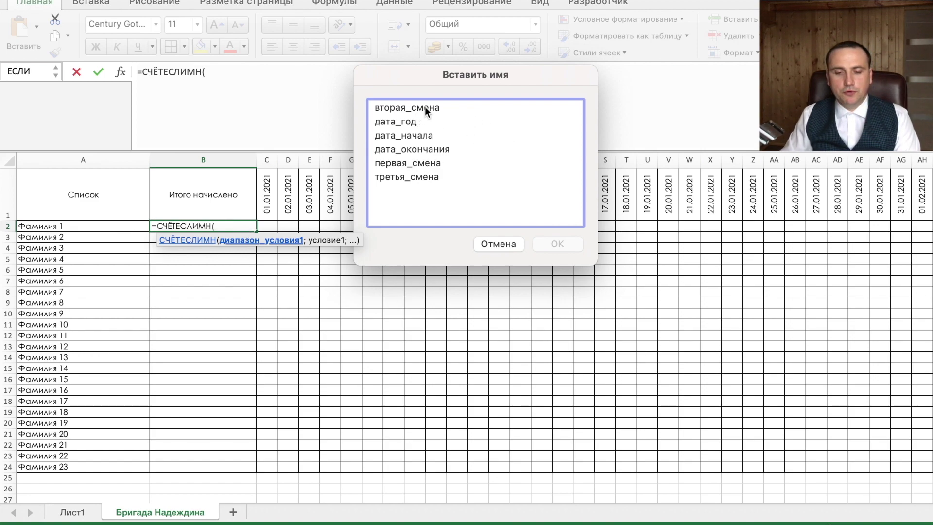
pyautogui.click(418, 125)
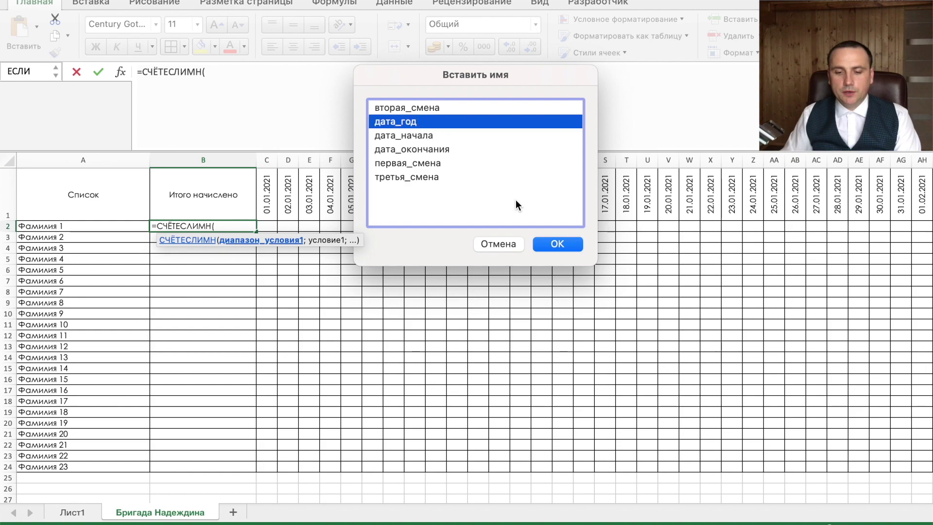
pyautogui.click(565, 245)
pyautogui.write(';">=')
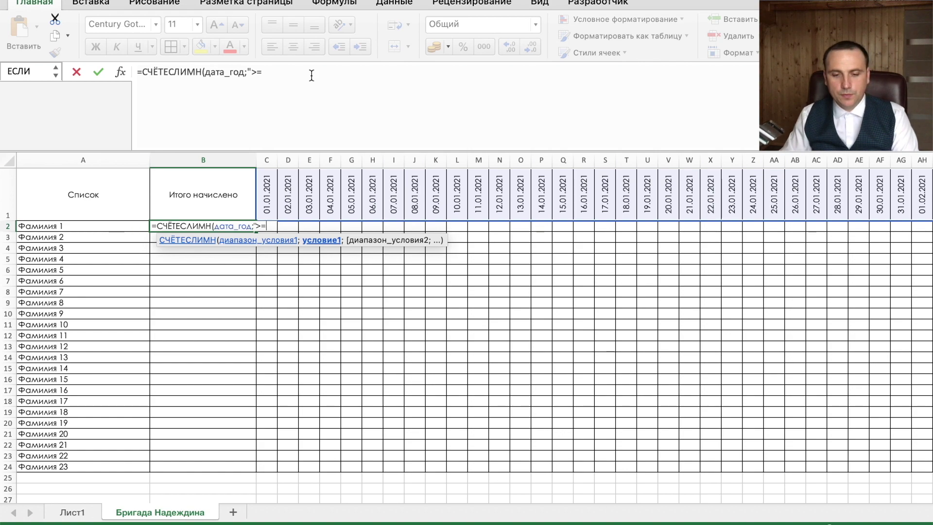
pyautogui.press('F3')
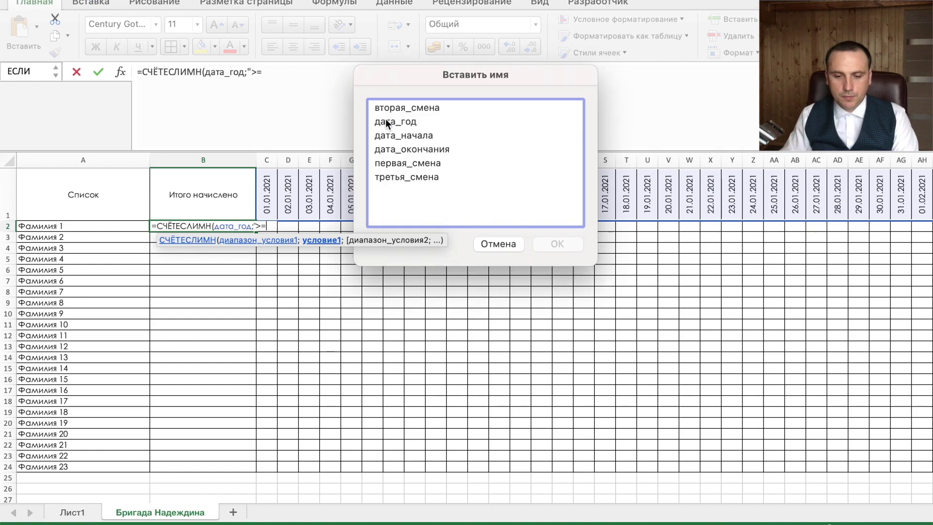
pyautogui.click(427, 135)
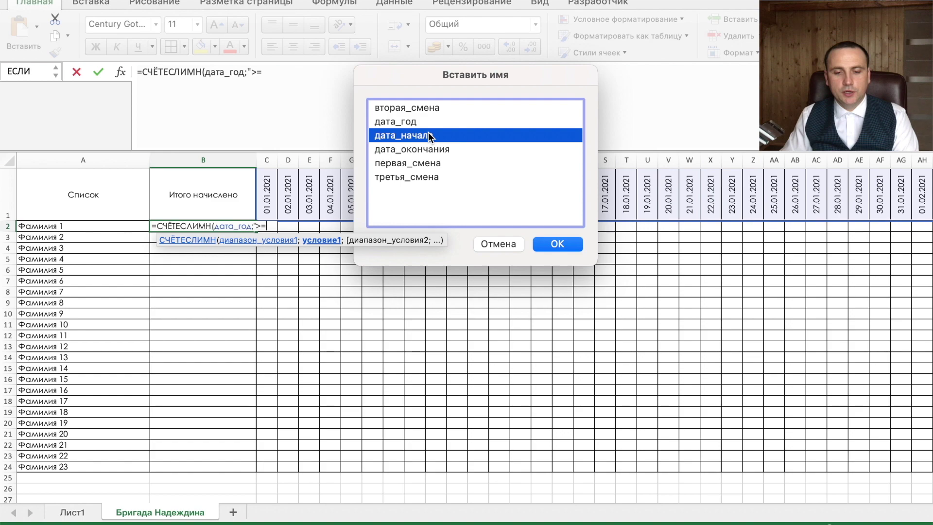
pyautogui.click(573, 244)
pyautogui.write('$')
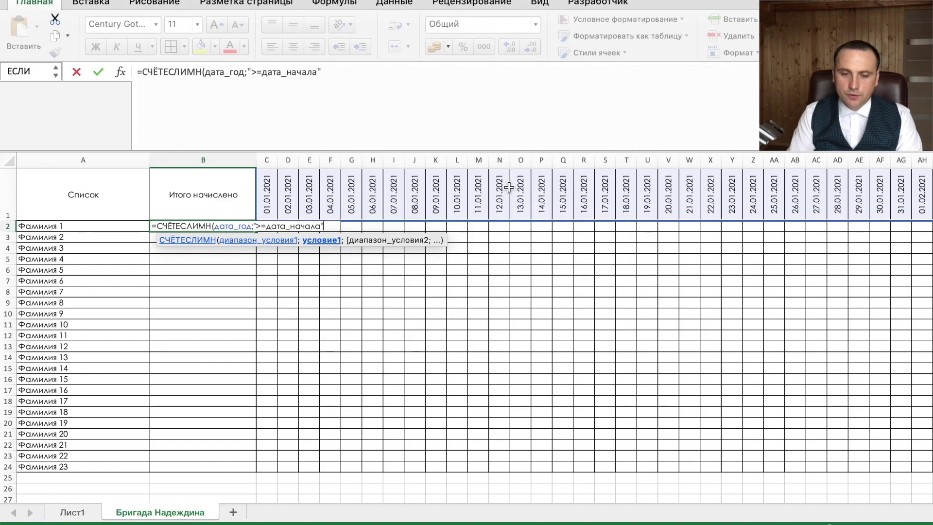
pyautogui.write(';')
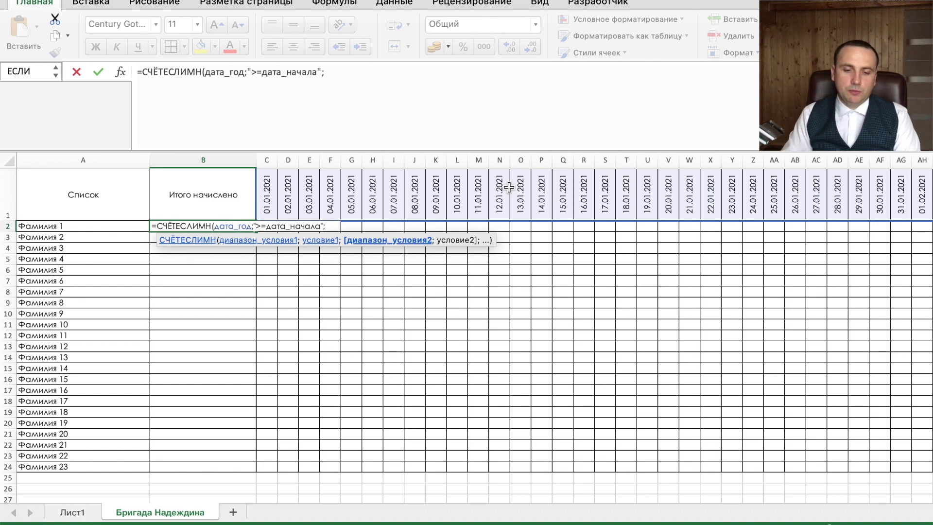
# Add a second дата_год range with a "<=" criterion referencing дата_окончания
pyautogui.press('F3')
pyautogui.press('Down')
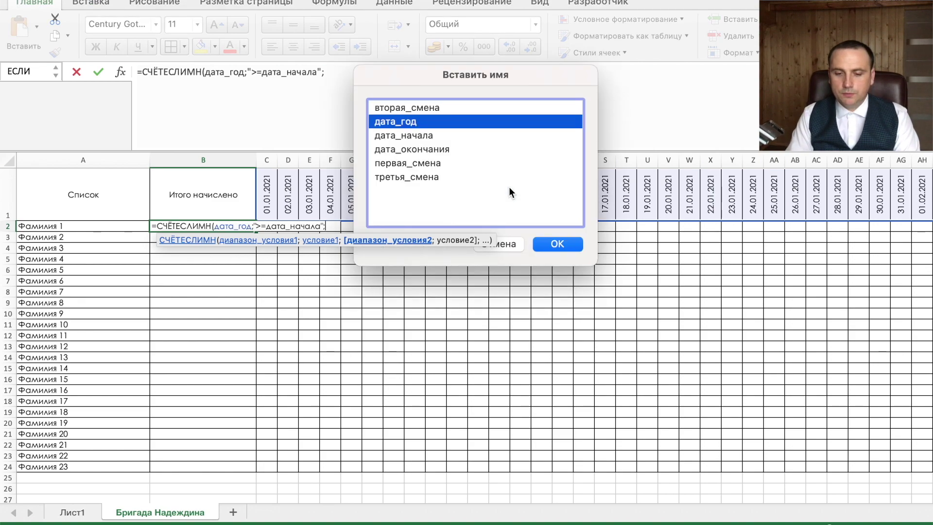
pyautogui.press('Return')
pyautogui.write(')')
pyautogui.press('BackSpace')
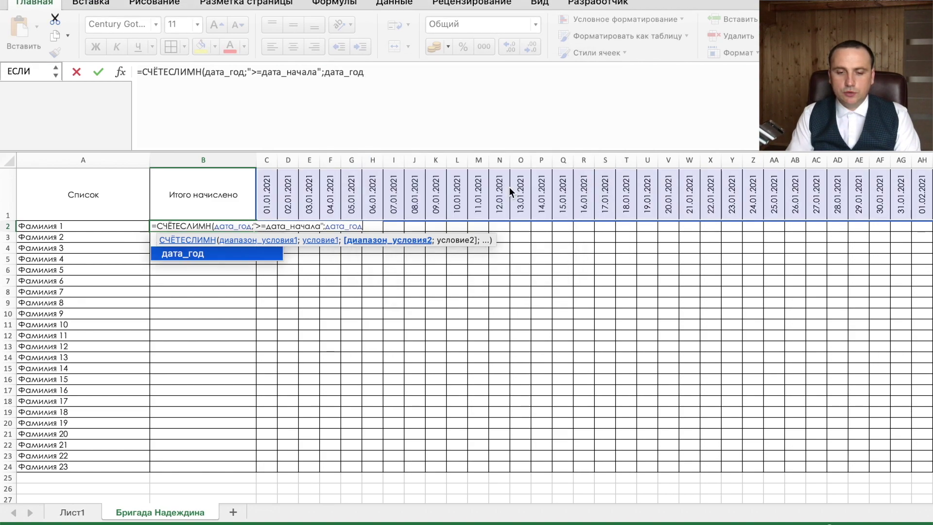
pyautogui.write(';')
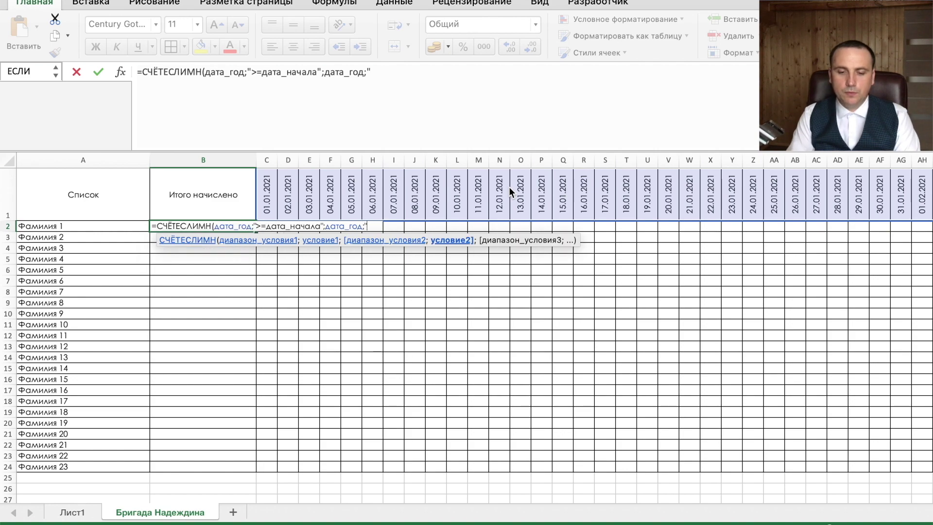
pyautogui.write('"<=')
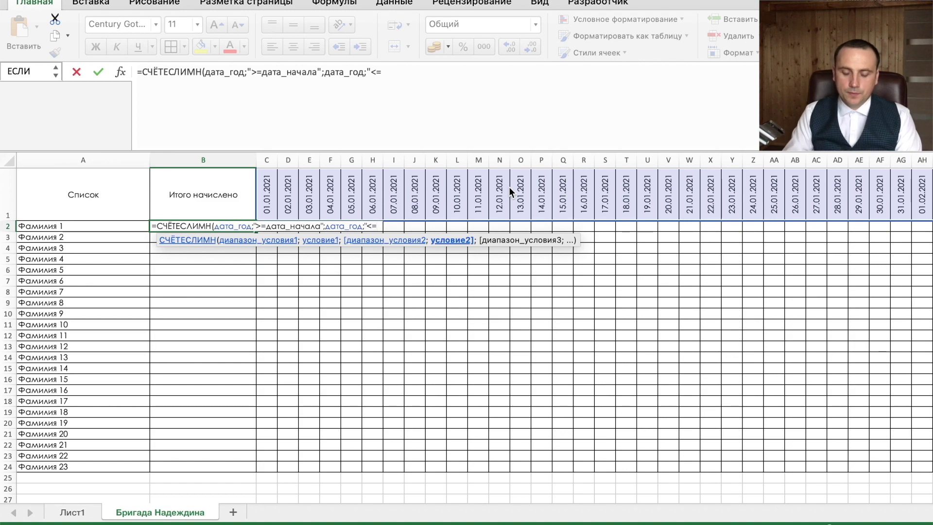
pyautogui.press('F3')
pyautogui.press('Down')
pyautogui.press('Down')
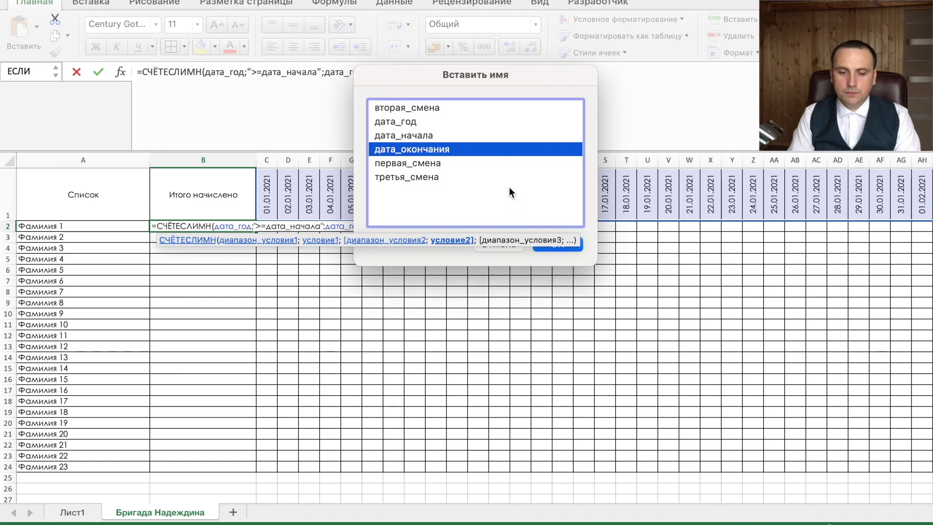
pyautogui.press('Return')
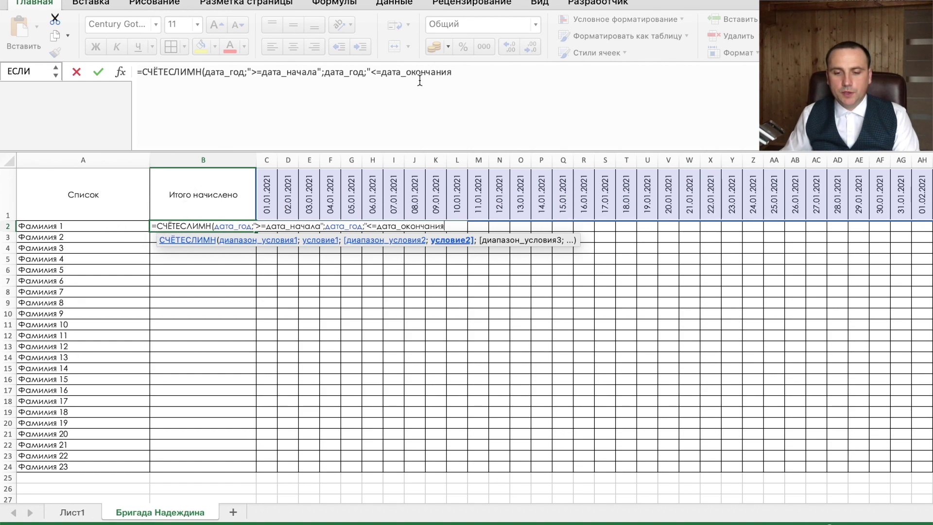
# Add the row-2 range C2:NC2 with criterion 1 and close the formula
pyautogui.write('$')
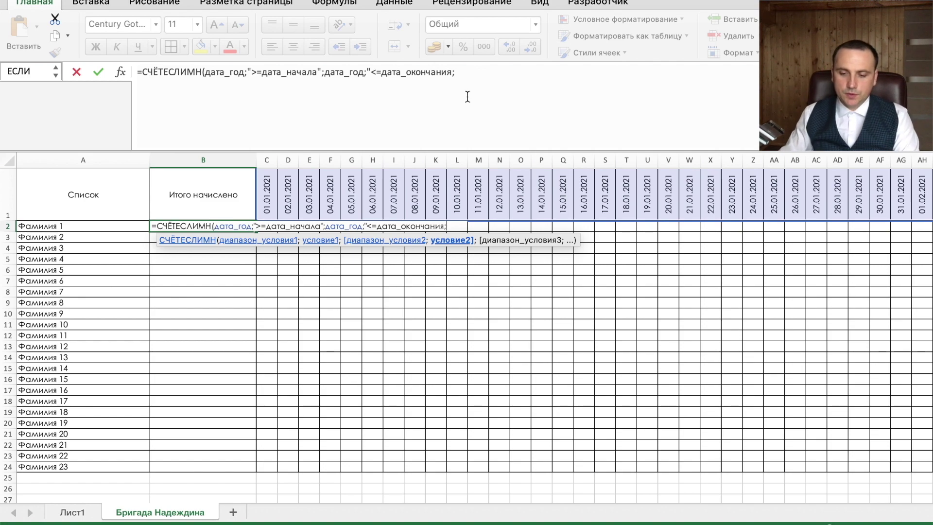
pyautogui.press('Right')
pyautogui.hotkey('ctrl', 'shift', 'Right')
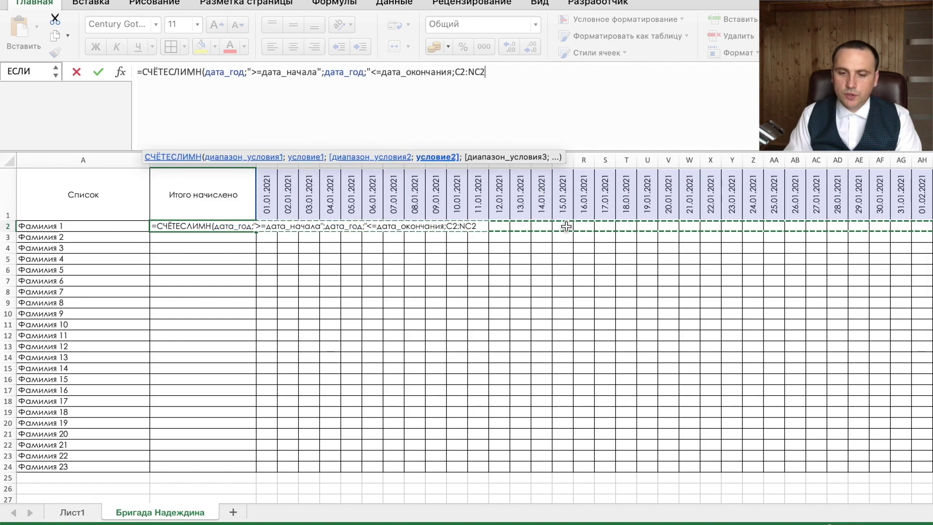
pyautogui.write('$')
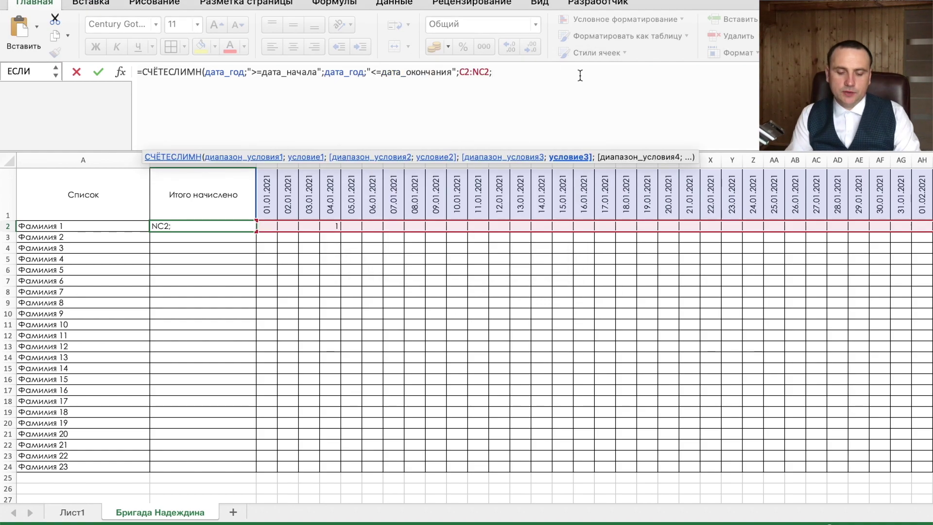
pyautogui.write(')*')
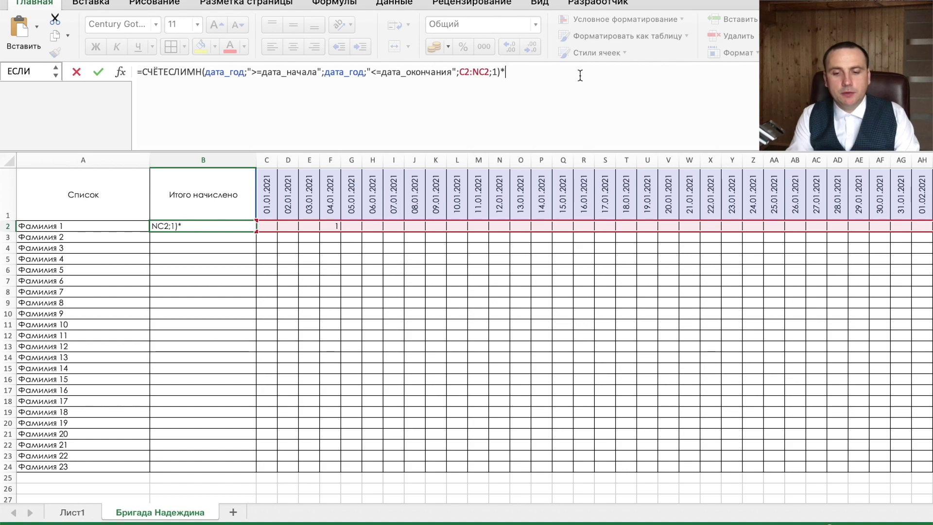
pyautogui.press('F3')
pyautogui.press('Down')
pyautogui.press('Down')
pyautogui.press('Down')
pyautogui.press('Down')
pyautogui.press('Down')
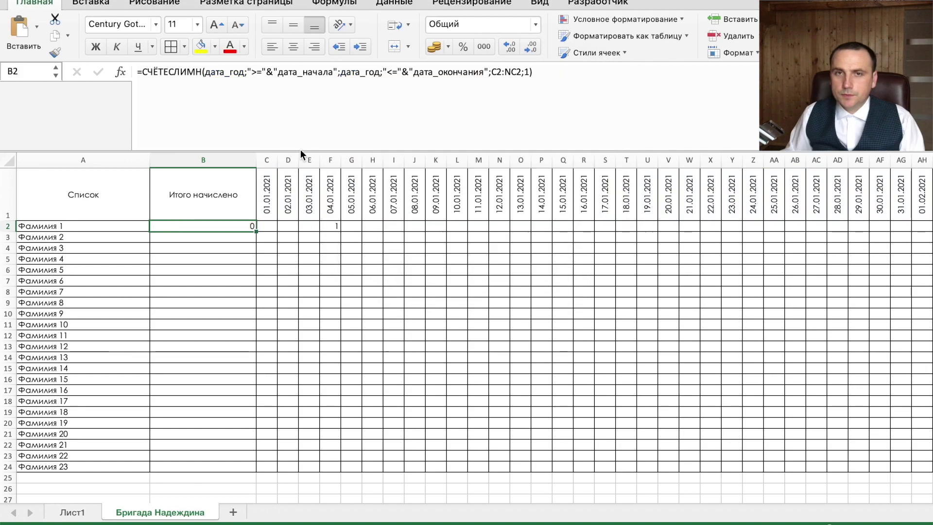
# Remove the quotes around дата_начала and дата_окончания in B2's formula and commit it
pyautogui.click(277, 73)
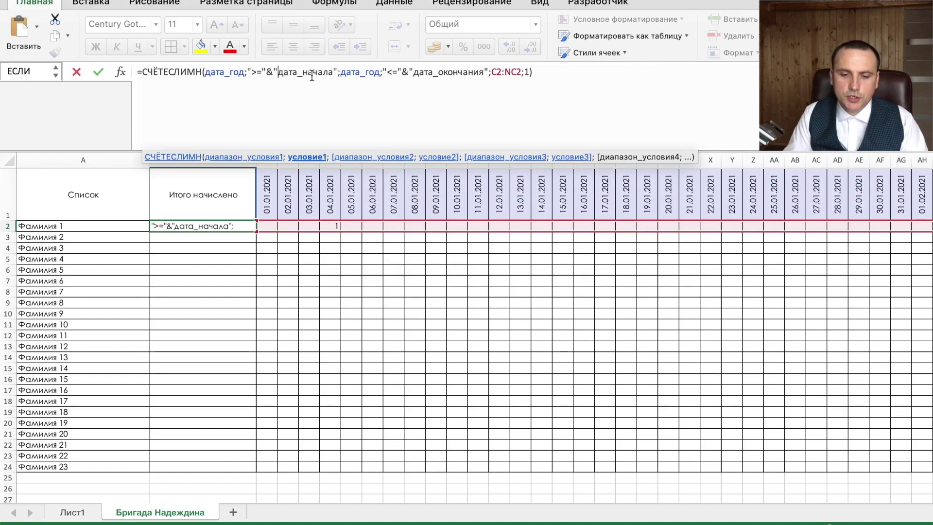
pyautogui.press('BackSpace')
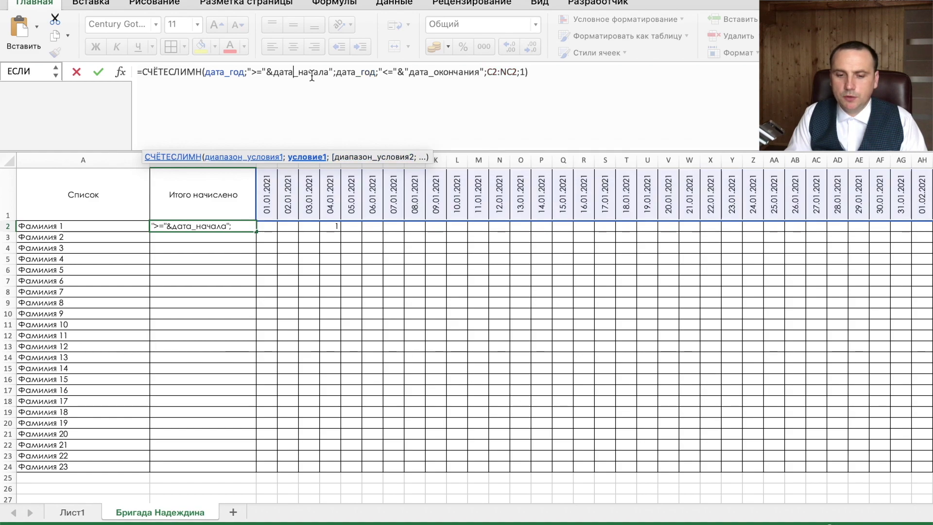
pyautogui.press('BackSpace')
pyautogui.press('Right')
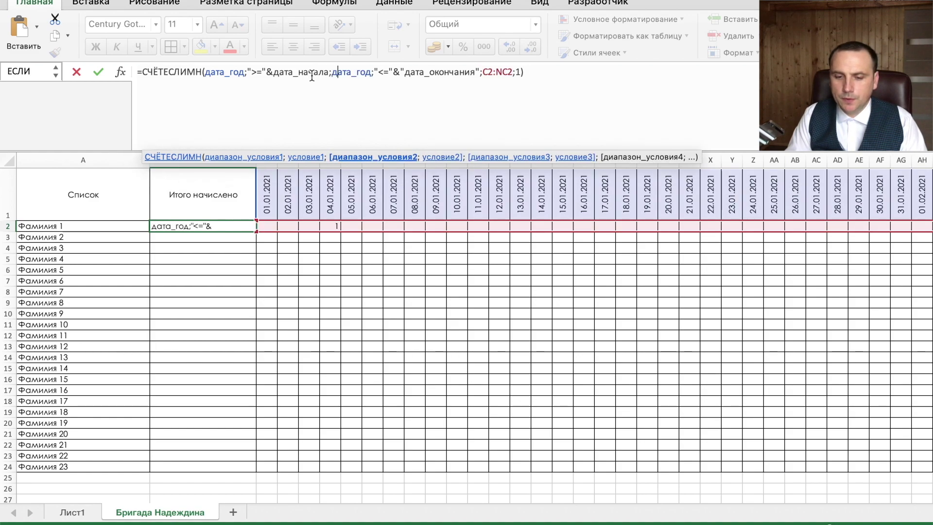
pyautogui.press('Right')
pyautogui.press('Right')
pyautogui.press('Right')
pyautogui.press('Right')
pyautogui.press('Right')
pyautogui.press('Right')
pyautogui.press('BackSpace')
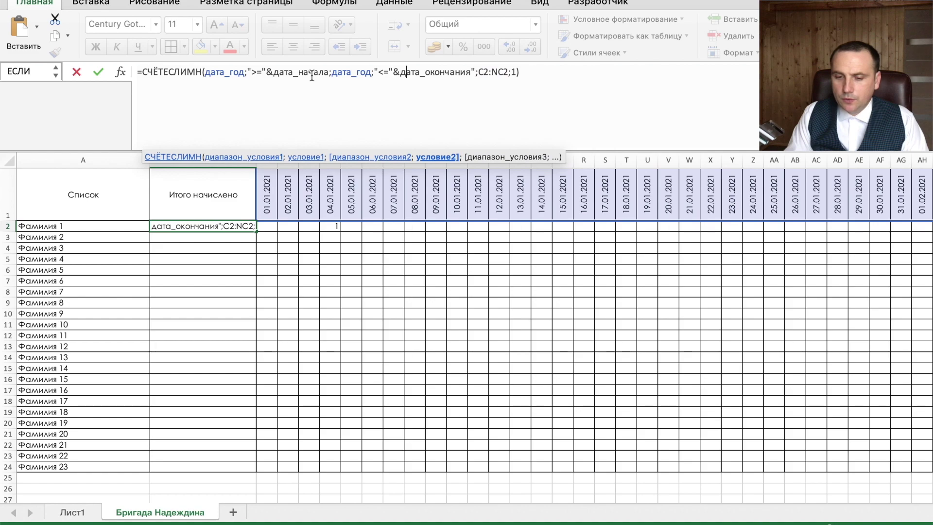
pyautogui.press('BackSpace')
pyautogui.press('Return')
pyautogui.press('Up')
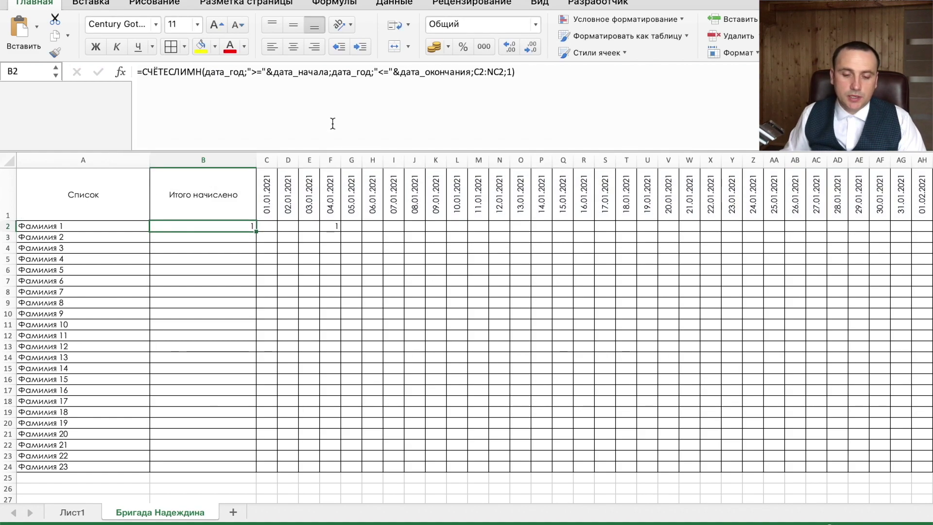
# Set shift code 1 on 05.01.2021 (G2) and 08.01.2021 (J2), and check B2
pyautogui.click(351, 227)
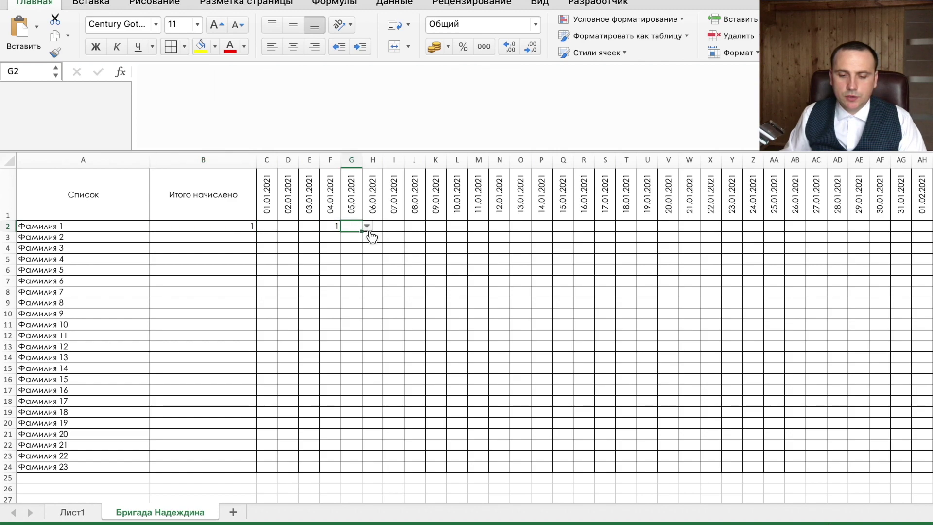
pyautogui.click(366, 226)
pyautogui.click(355, 240)
pyautogui.click(414, 226)
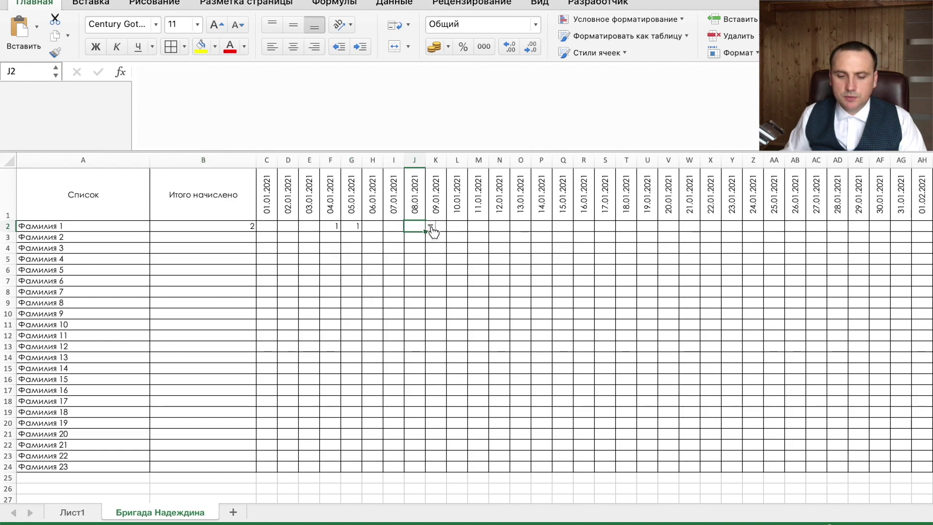
pyautogui.click(431, 226)
pyautogui.click(423, 239)
pyautogui.click(244, 226)
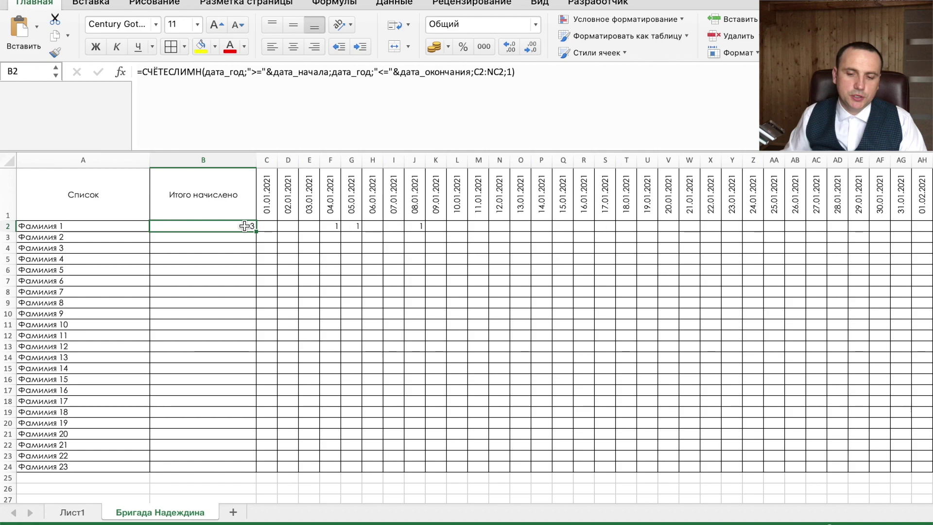
pyautogui.click(540, 82)
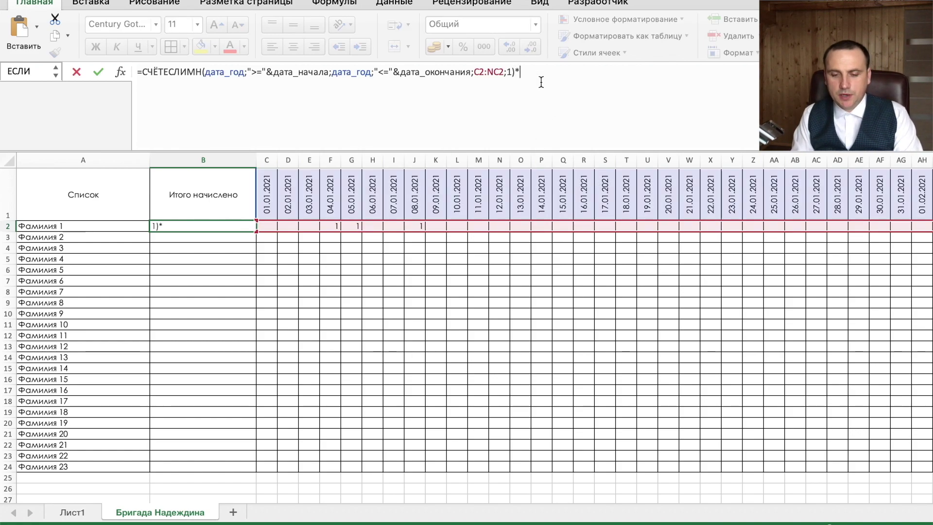
# Multiply the first-shift count in B2 by the named rate первая_смена and commit
pyautogui.press('F3')
pyautogui.press('Down')
pyautogui.press('Down')
pyautogui.press('Down')
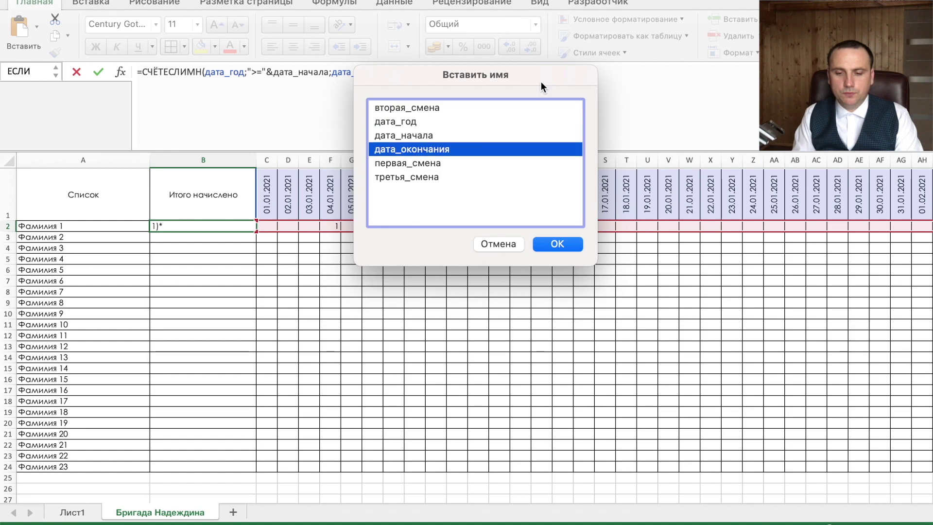
pyautogui.press('Down')
pyautogui.press('Return')
pyautogui.press('Return')
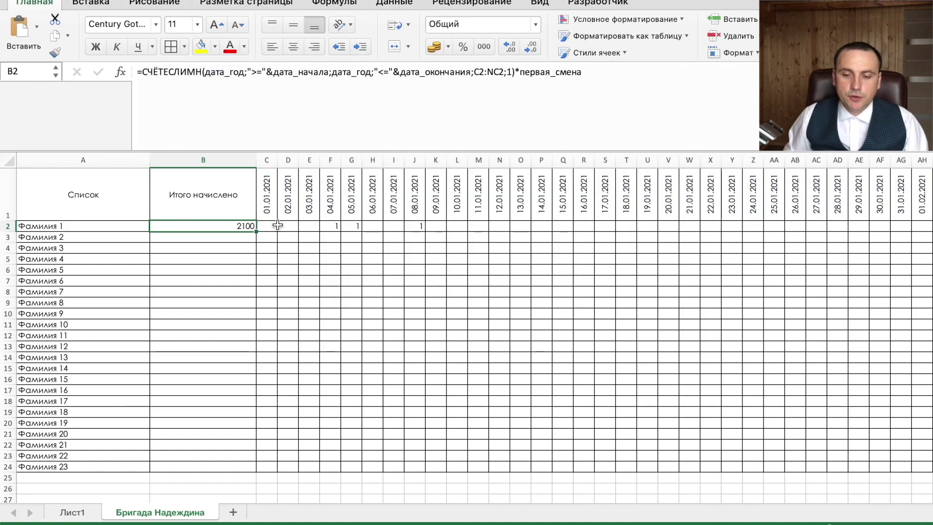
# Append '+' and paste a copy of the first-shift term onto a new formula line
pyautogui.click(607, 78)
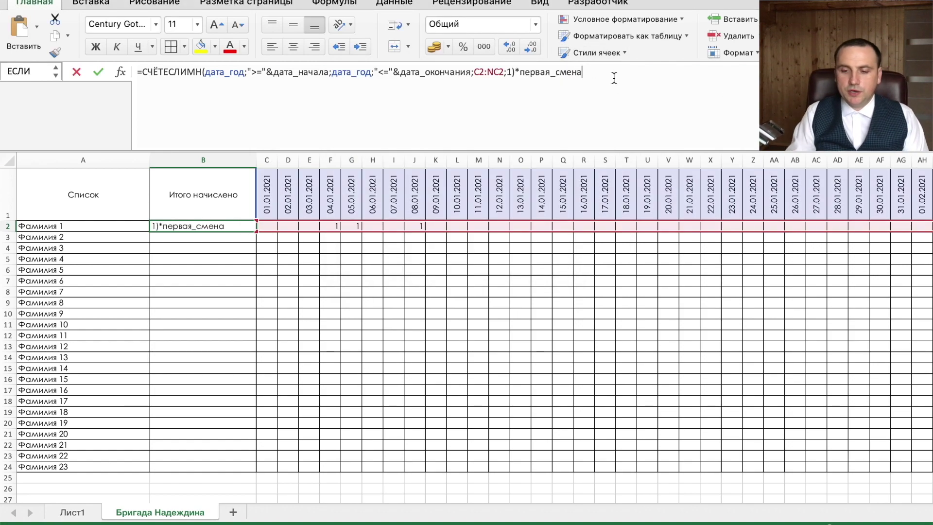
pyautogui.write('+')
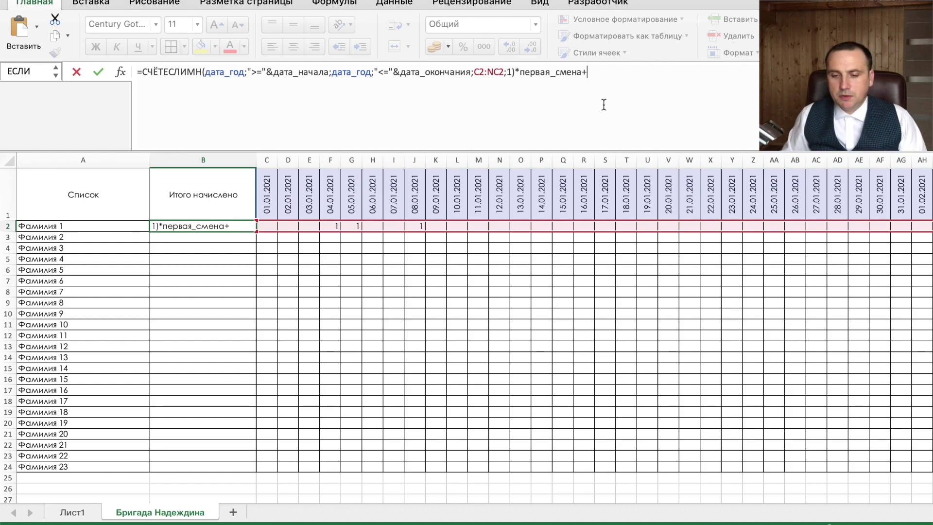
pyautogui.moveTo(587, 72); pyautogui.dragTo(137, 72)
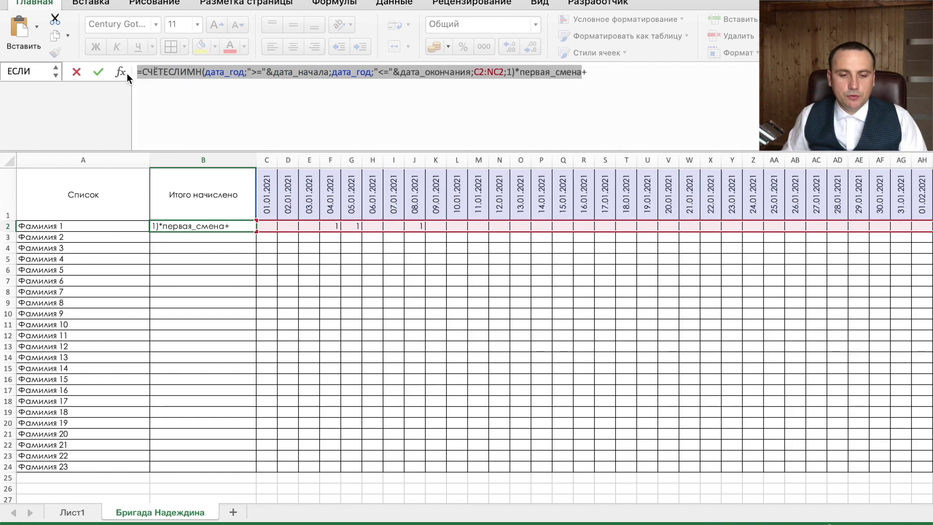
pyautogui.rightClick(522, 73)
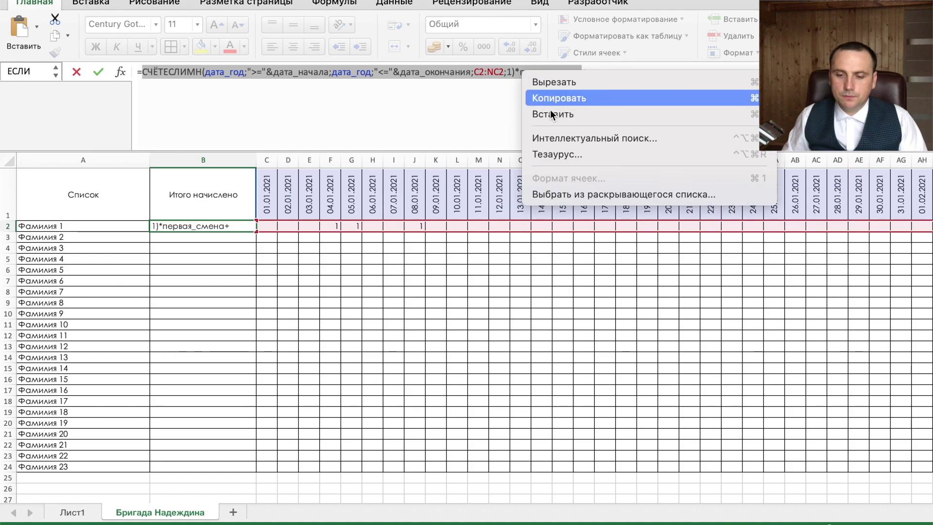
pyautogui.click(561, 103)
pyautogui.click(603, 75)
pyautogui.hotkey('alt', 'Return')
pyautogui.press('super+v')
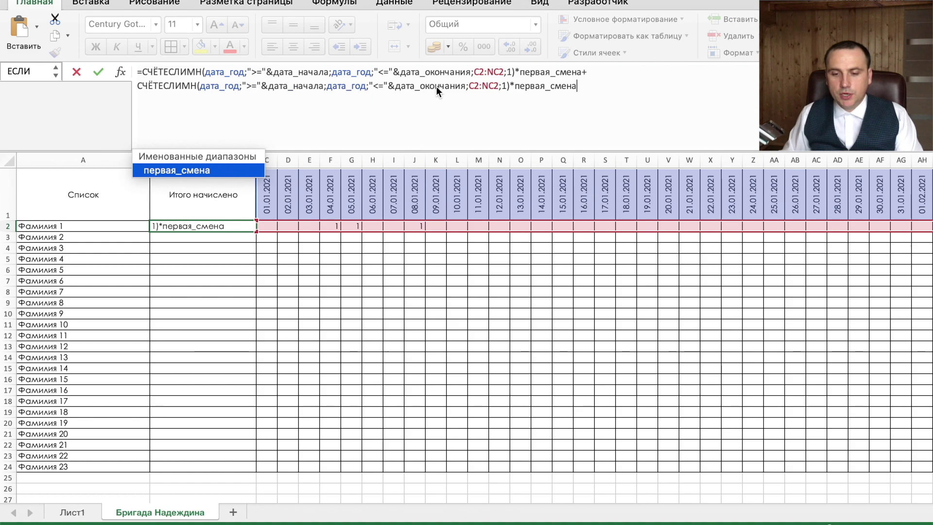
# Change the second term to shift code 2 multiplied by вторая_смена
pyautogui.doubleClick(529, 88)
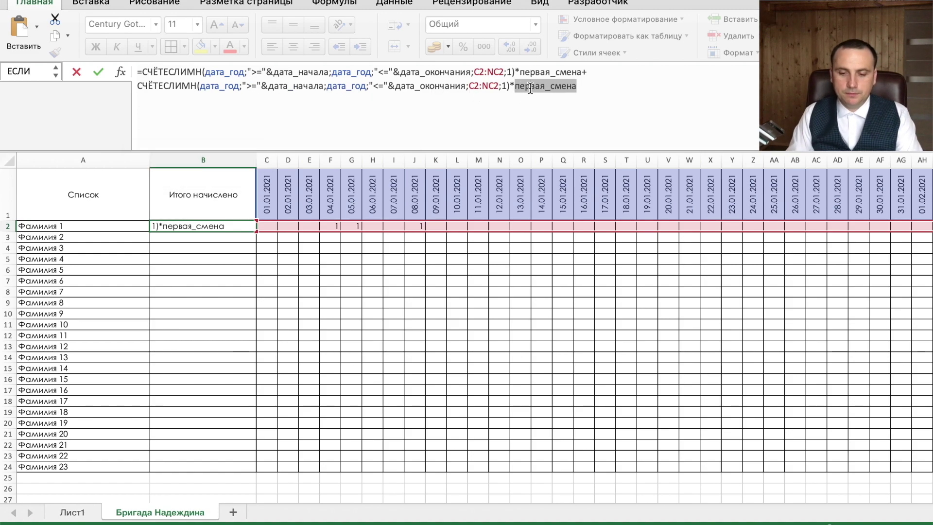
pyautogui.press('F3')
pyautogui.press('Down')
pyautogui.press('Down')
pyautogui.press('Down')
pyautogui.press('Down')
pyautogui.press('Down')
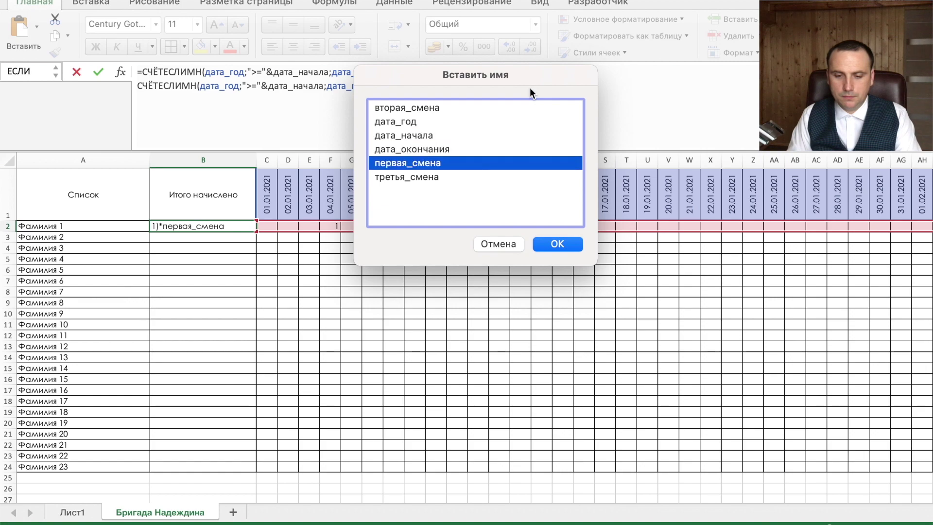
pyautogui.press('Up')
pyautogui.press('Up')
pyautogui.press('Up')
pyautogui.press('Up')
pyautogui.press('Return')
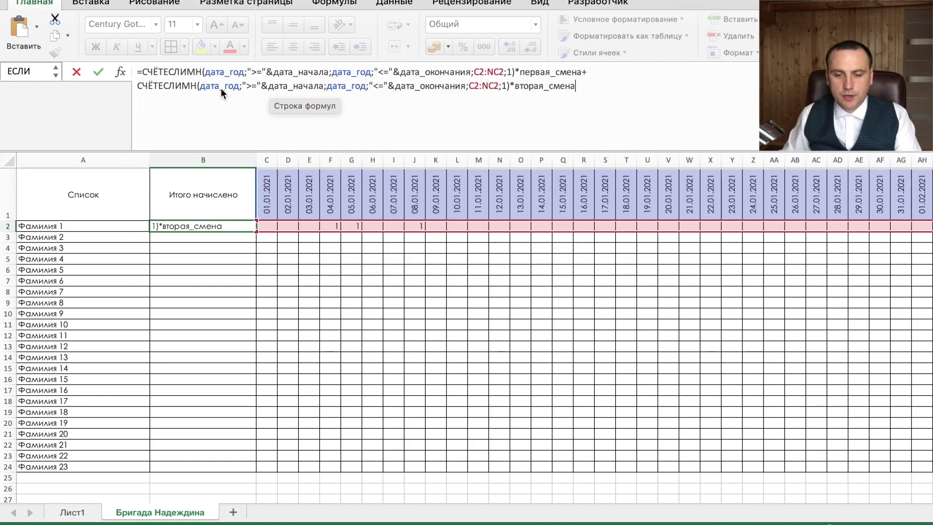
pyautogui.doubleClick(503, 86)
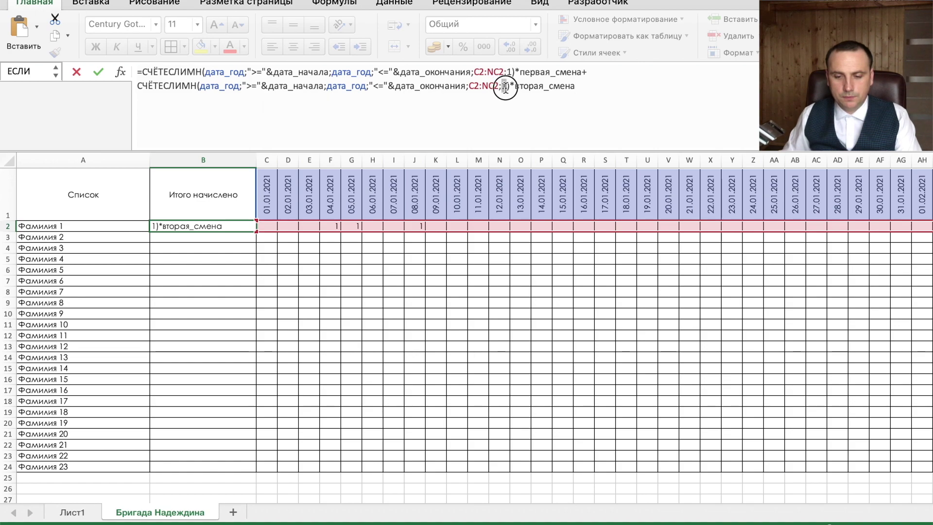
pyautogui.write('2')
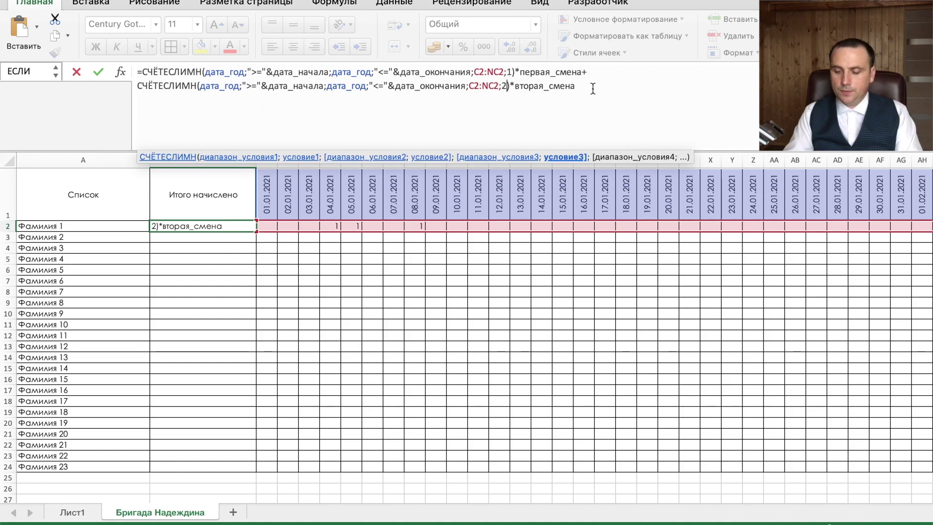
# Add a third term, shift code 3 times третья_смена, so B2 shows 2100
pyautogui.click(593, 89)
pyautogui.write('+')
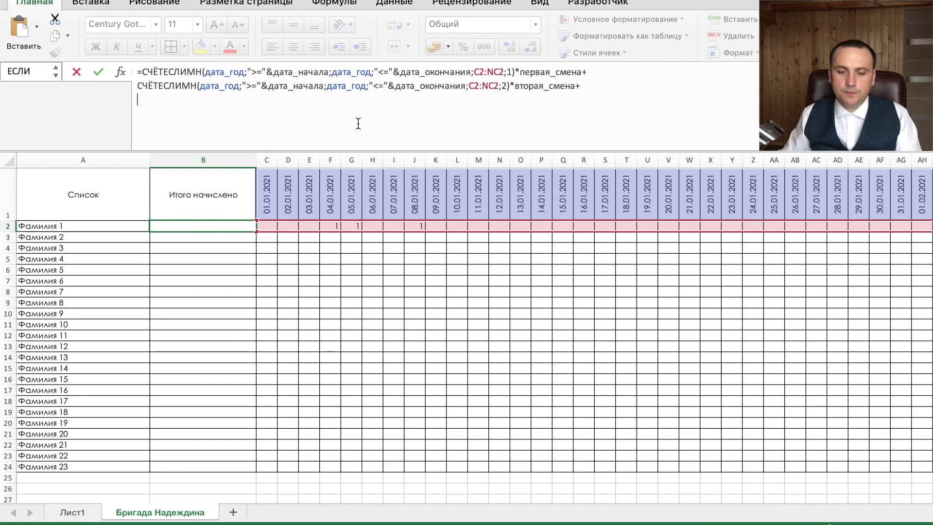
pyautogui.press('super+v')
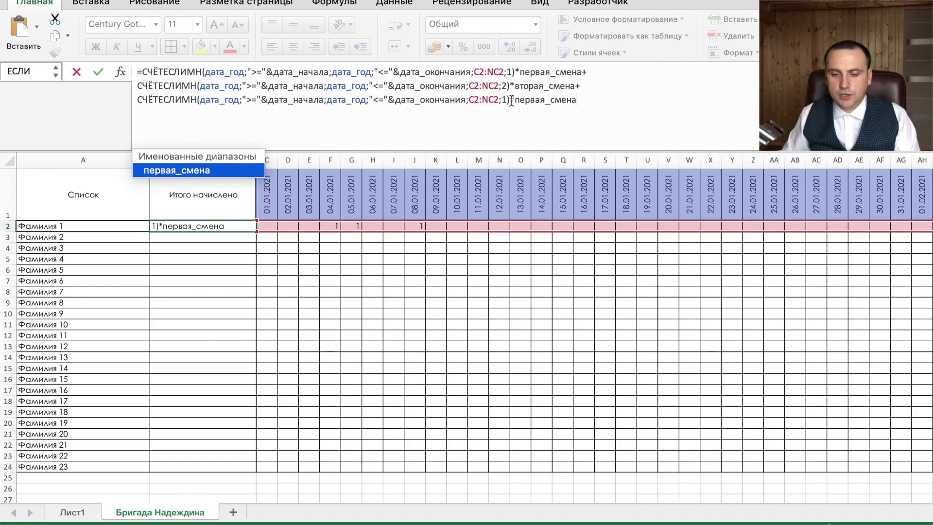
pyautogui.doubleClick(505, 100)
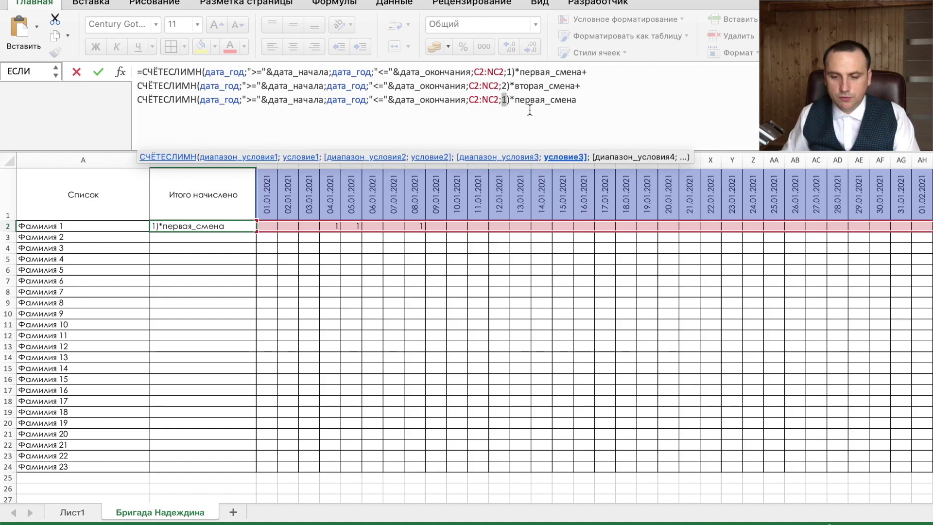
pyautogui.write('3')
pyautogui.moveTo(514, 100); pyautogui.dragTo(586, 101)
pyautogui.write('третья_смена')
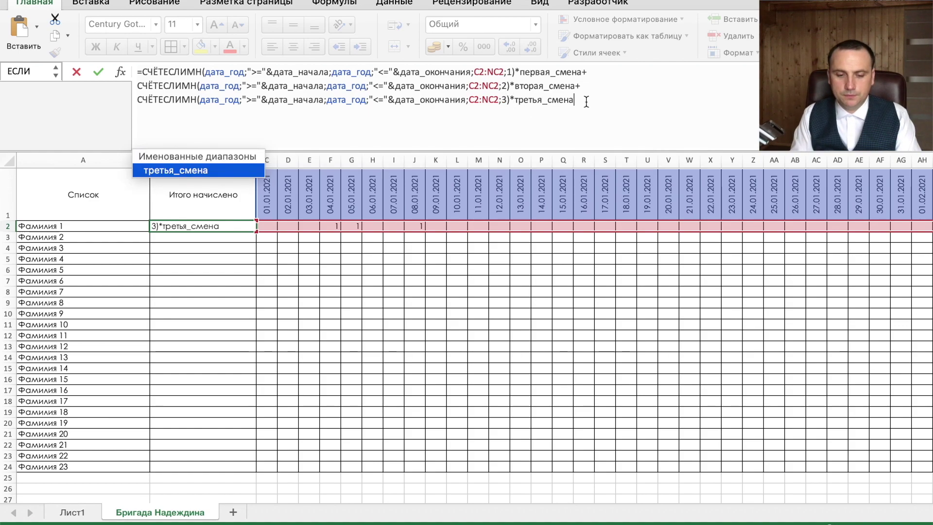
pyautogui.press('Return')
pyautogui.press('Up')
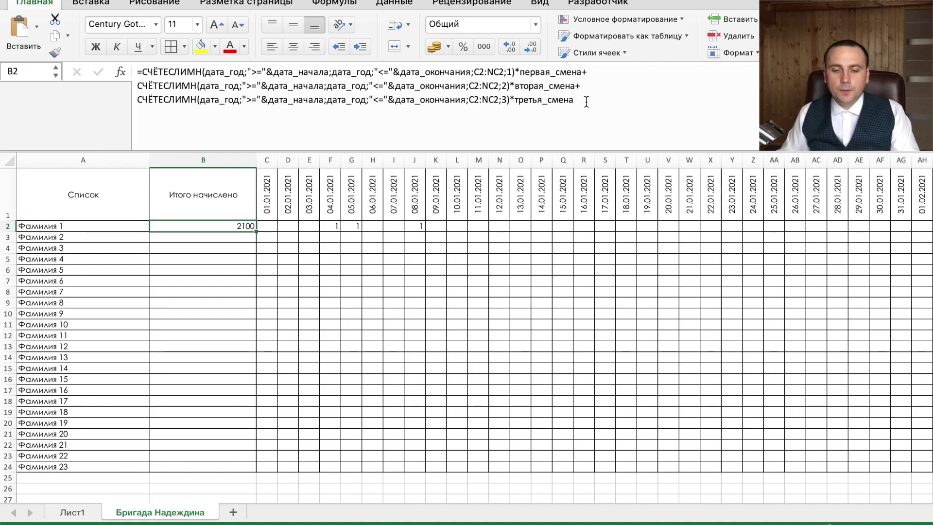
# Check B2's formula, then fill it down to B24 for Фамилия 2 through Фамилия 23
pyautogui.click(264, 226)
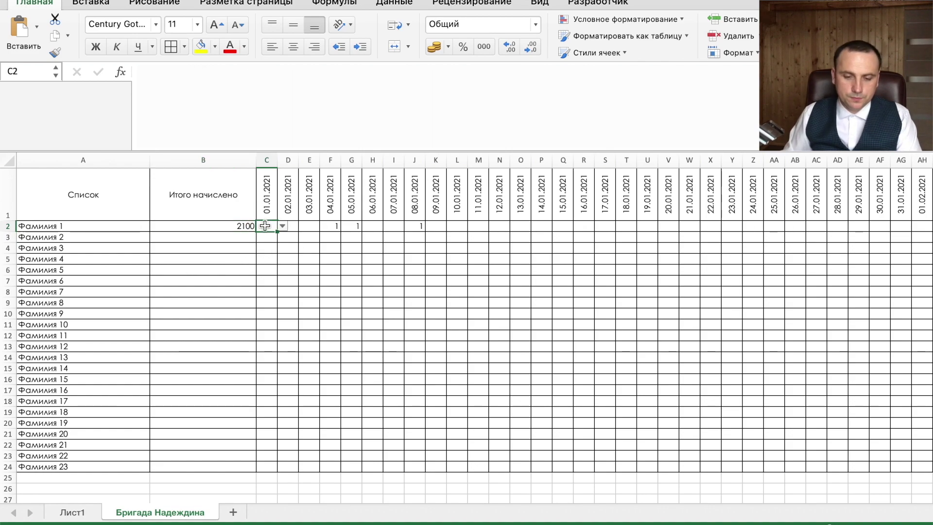
pyautogui.press('Left')
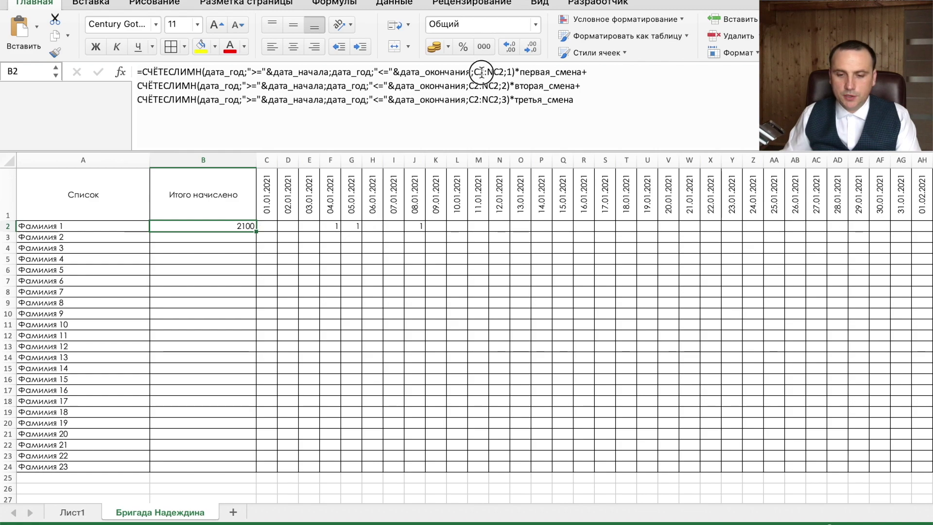
pyautogui.click(475, 89)
pyautogui.press('Return')
pyautogui.press('Up')
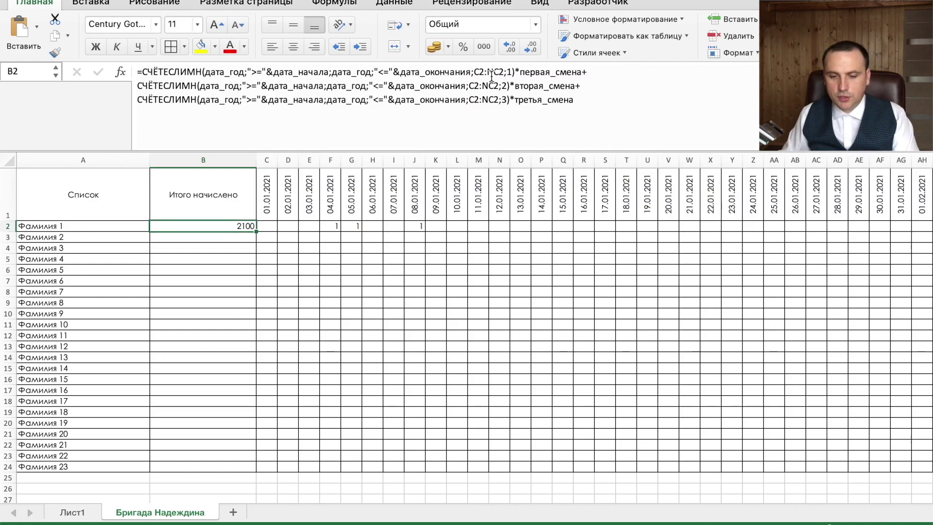
pyautogui.doubleClick(256, 231)
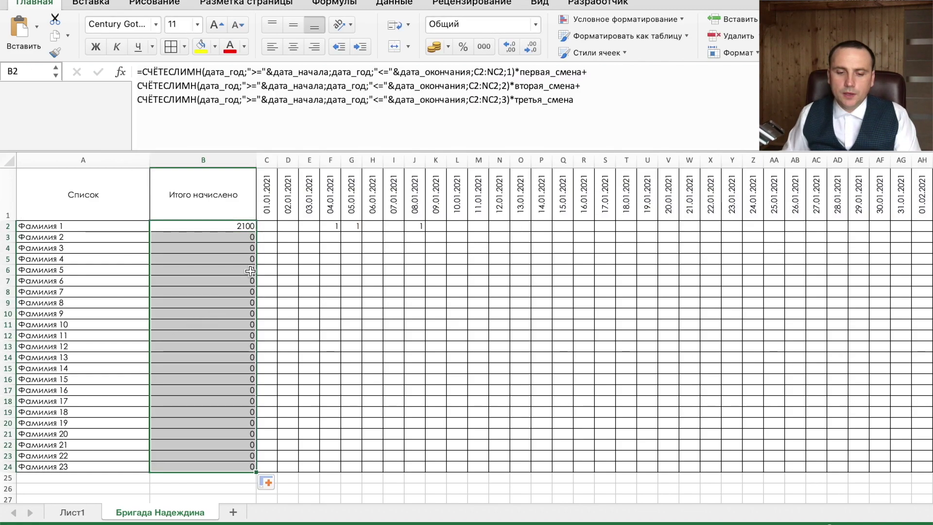
pyautogui.click(266, 227)
# Enter =СЛУЧМЕЖДУ(1;3) in C2 and fill it across the date block C2:NC24
pyautogui.write('=СЛУЧ')
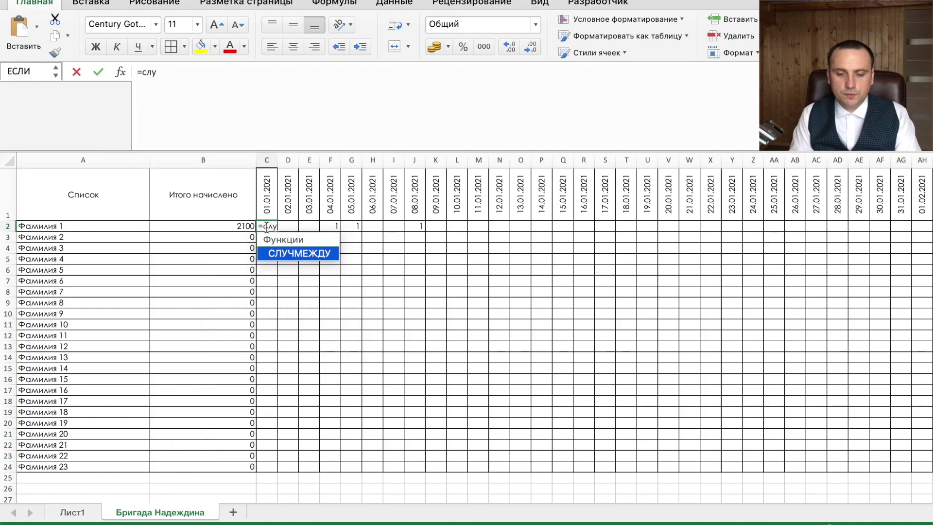
pyautogui.press('Tab')
pyautogui.write(';')
pyautogui.press('BackSpace')
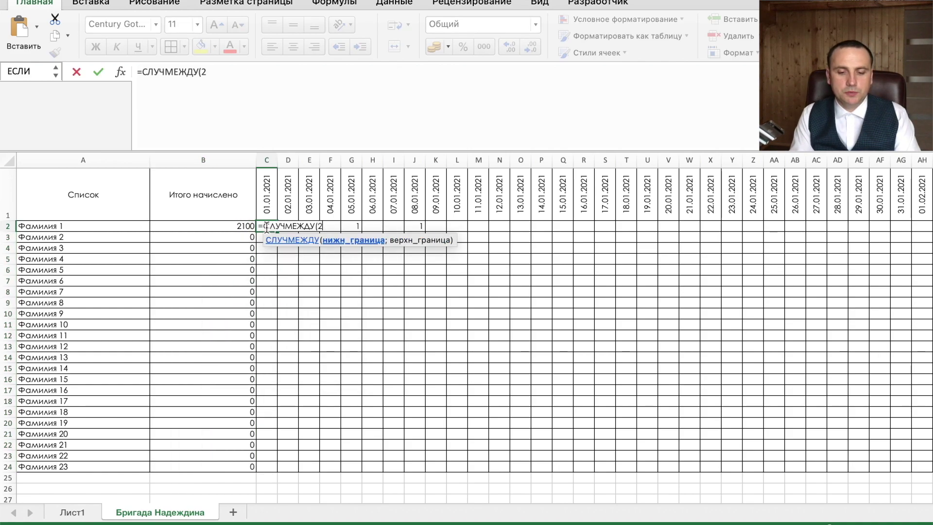
pyautogui.press('BackSpace')
pyautogui.write(';3')
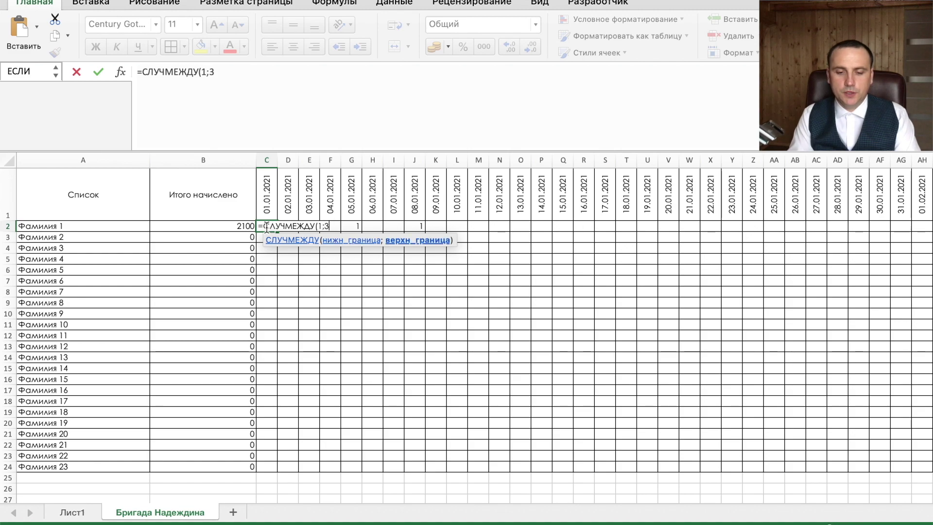
pyautogui.press('Escape')
pyautogui.hotkey('ctrl', 'shift', 'Right')
pyautogui.hotkey('shift', 'Down')
pyautogui.hotkey('shift', 'Down')
pyautogui.hotkey('shift', 'Down')
pyautogui.hotkey('shift', 'Down')
pyautogui.hotkey('shift', 'Down')
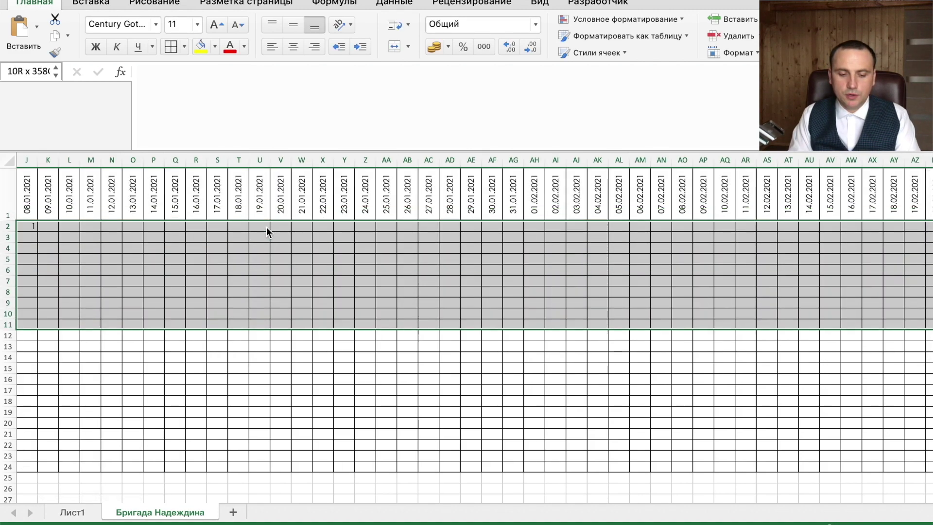
pyautogui.hotkey('shift', 'Down')
pyautogui.hotkey('shift', 'Down')
pyautogui.hotkey('shift', 'Down')
pyautogui.hotkey('shift', 'Down')
pyautogui.hotkey('shift', 'Down')
pyautogui.hotkey('shift', 'Down')
pyautogui.hotkey('shift', 'Down')
pyautogui.hotkey('shift', 'Down')
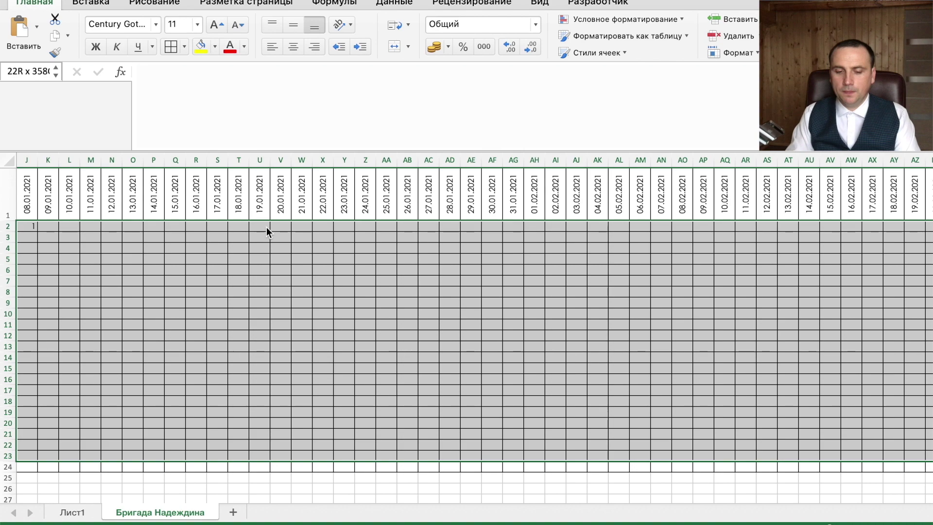
pyautogui.hotkey('shift', 'Down')
pyautogui.hotkey('ctrl', 'v')
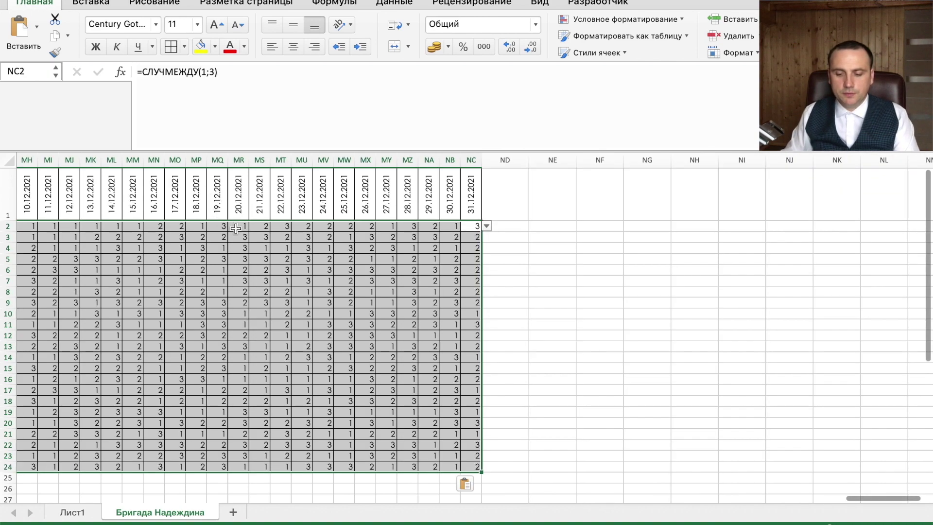
# Paste the random formula over the early January cells C2:J24 and check column B totals
pyautogui.hscroll(-20, 235, 229)
pyautogui.click(203, 281)
pyautogui.click(237, 229)
pyautogui.moveTo(416, 226); pyautogui.dragTo(415, 467)
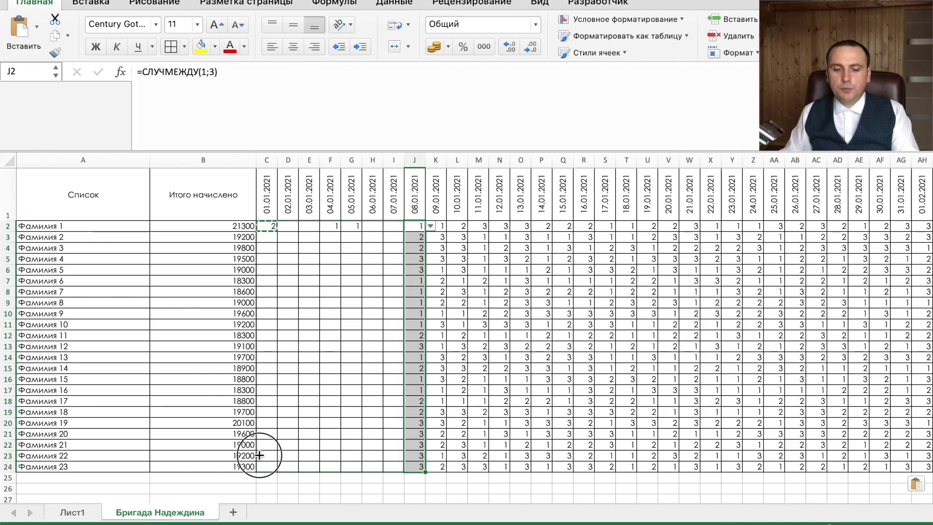
pyautogui.keyDown('shift'); pyautogui.click(260, 455); pyautogui.keyUp('shift')
pyautogui.press('cmd+v')
pyautogui.click(342, 324)
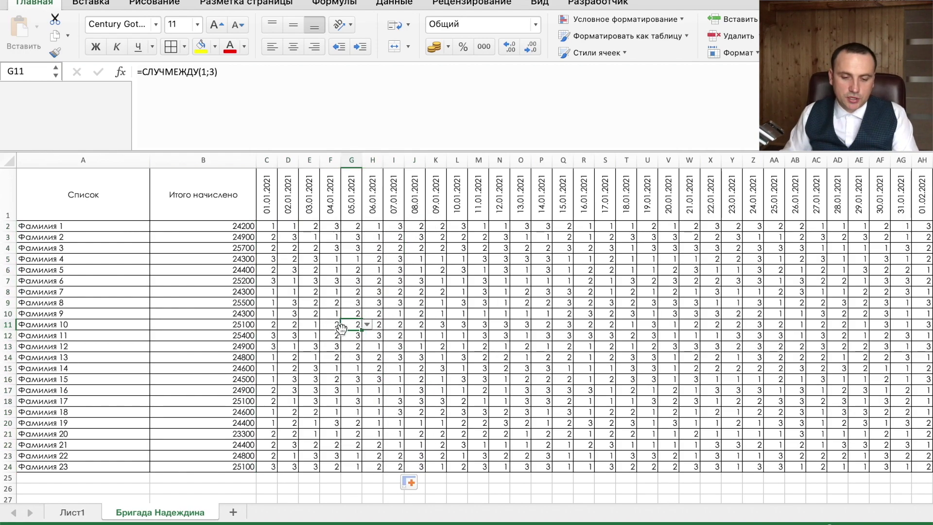
pyautogui.click(191, 291)
pyautogui.click(213, 175)
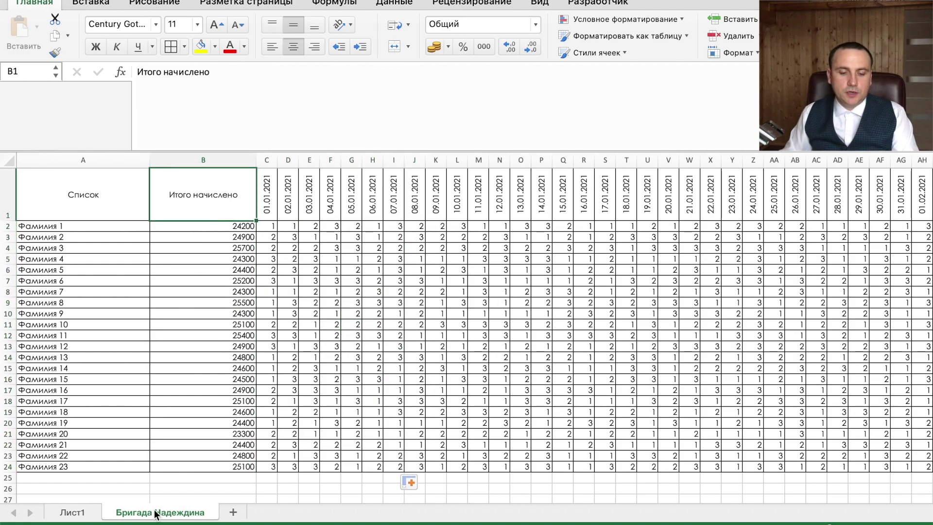
# Copy the Бригада Надеждина sheet and rename the copy Бригада Семенова
pyautogui.rightClick(171, 510)
pyautogui.moveTo(215, 386)
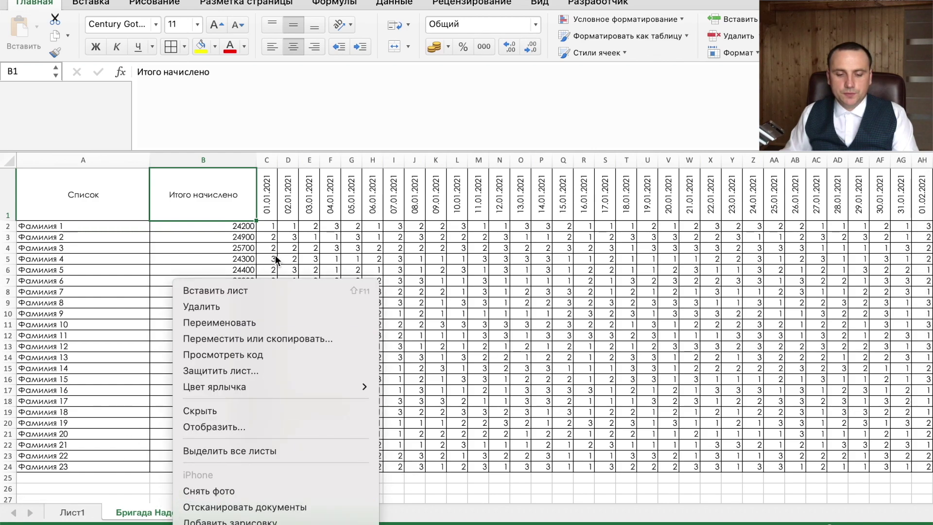
pyautogui.click(269, 339)
pyautogui.click(271, 417)
pyautogui.click(329, 436)
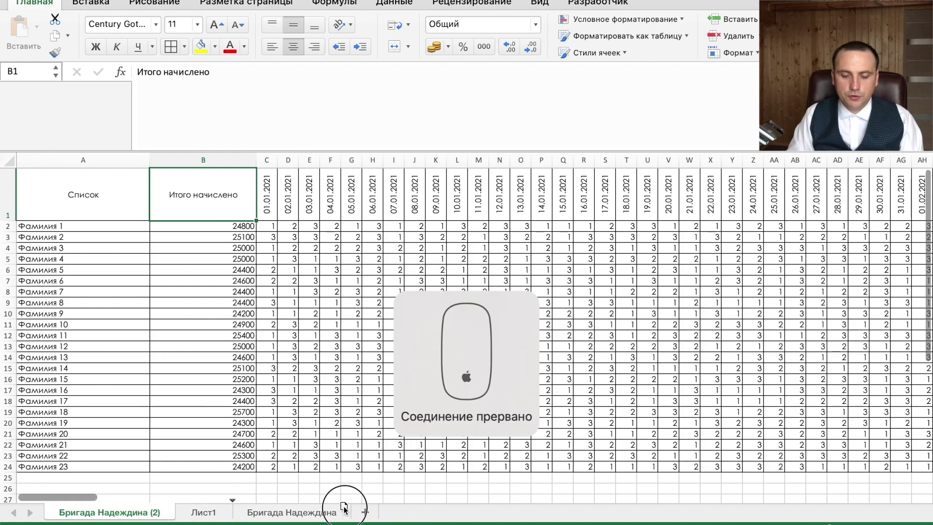
pyautogui.moveTo(344, 509); pyautogui.dragTo(311, 510)
pyautogui.rightClick(310, 511)
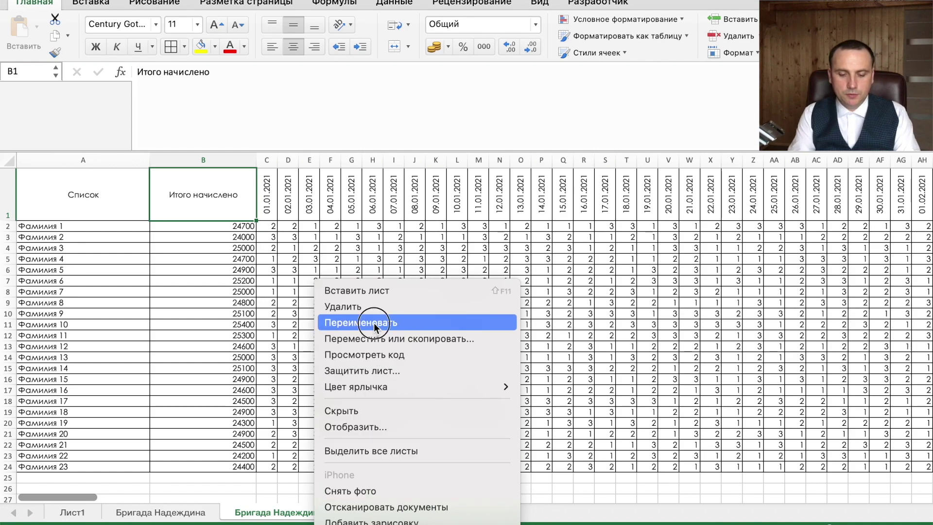
pyautogui.click(374, 323)
pyautogui.press('Return')
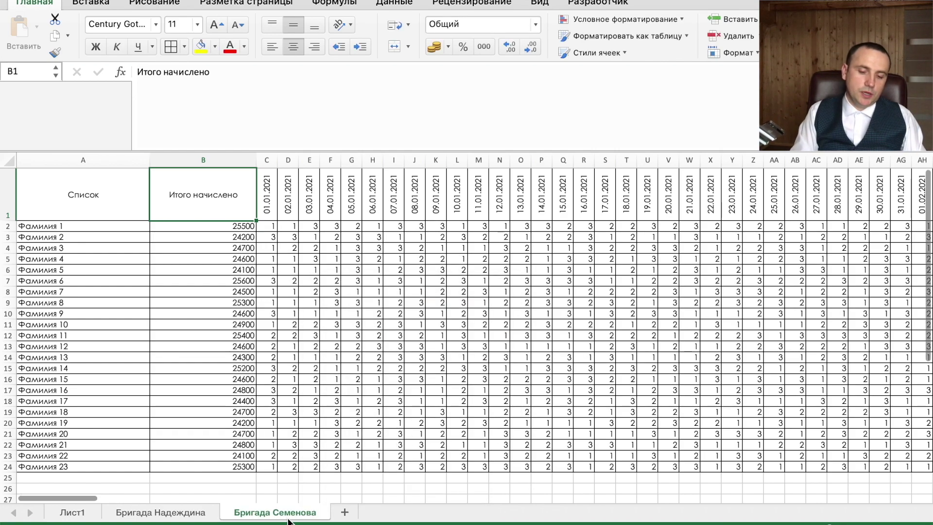
# Open the copied sheet's tab options, then switch back to Лист1 and pick the period start date
pyautogui.rightClick(288, 515)
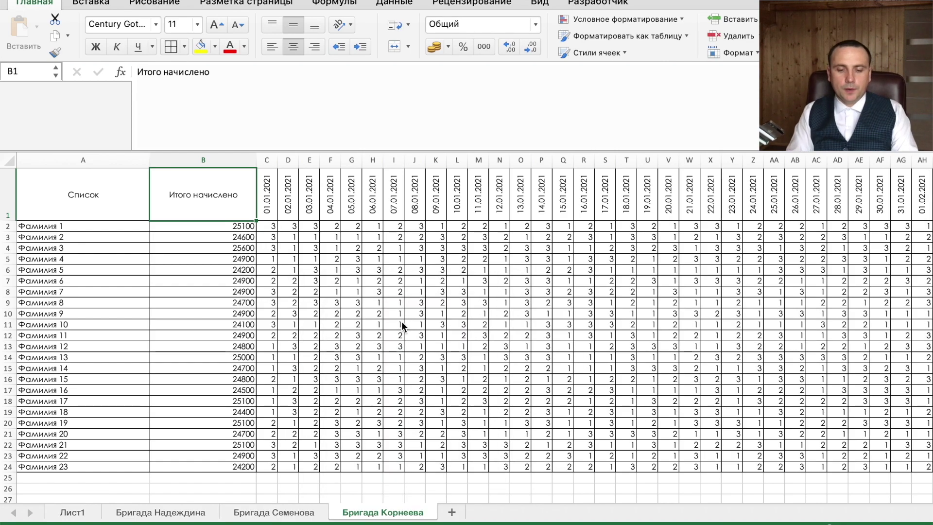
pyautogui.click(289, 515)
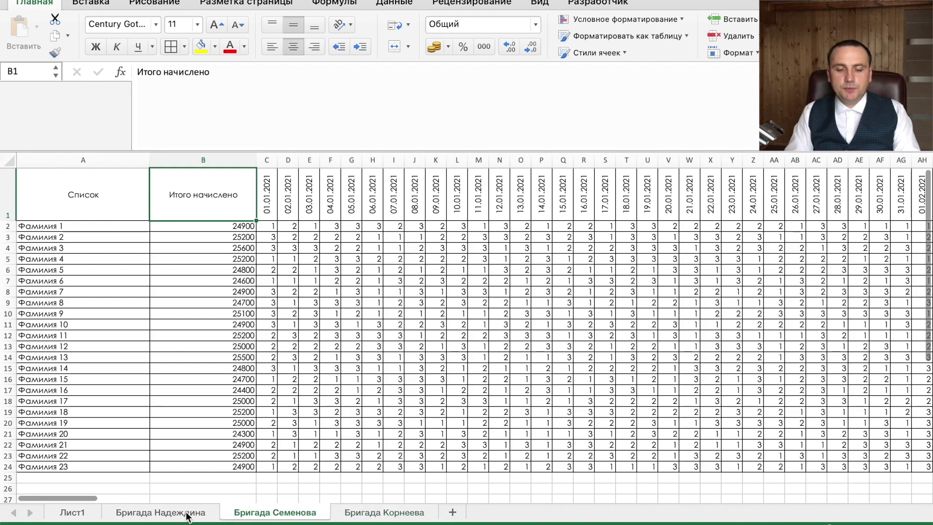
pyautogui.click(87, 515)
pyautogui.click(235, 189)
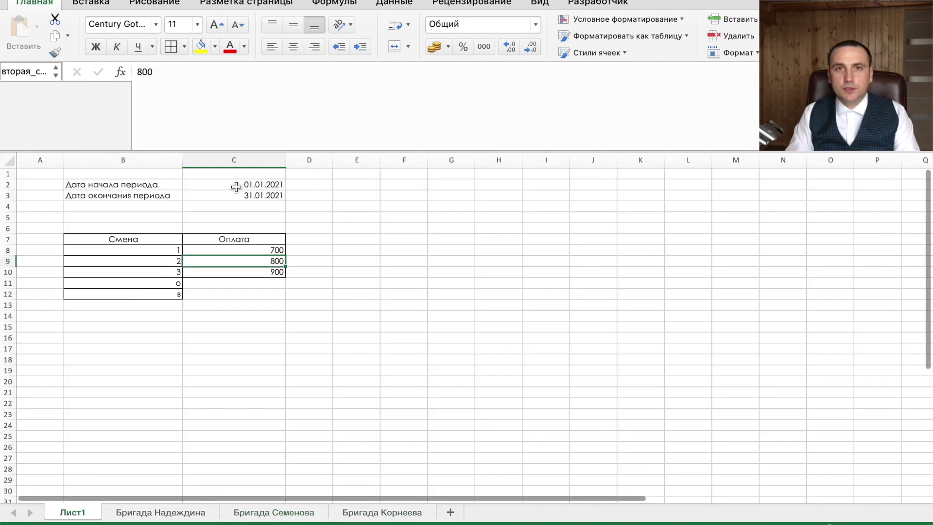
# Change the period end date to 31.05.2021 and check the B11 total on Бригада Надеждина
pyautogui.click(237, 197)
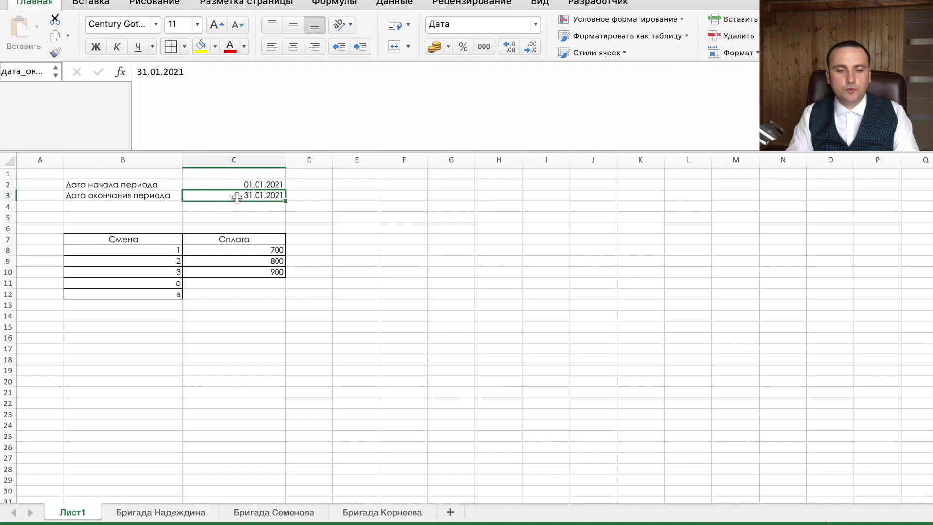
pyautogui.click(160, 73)
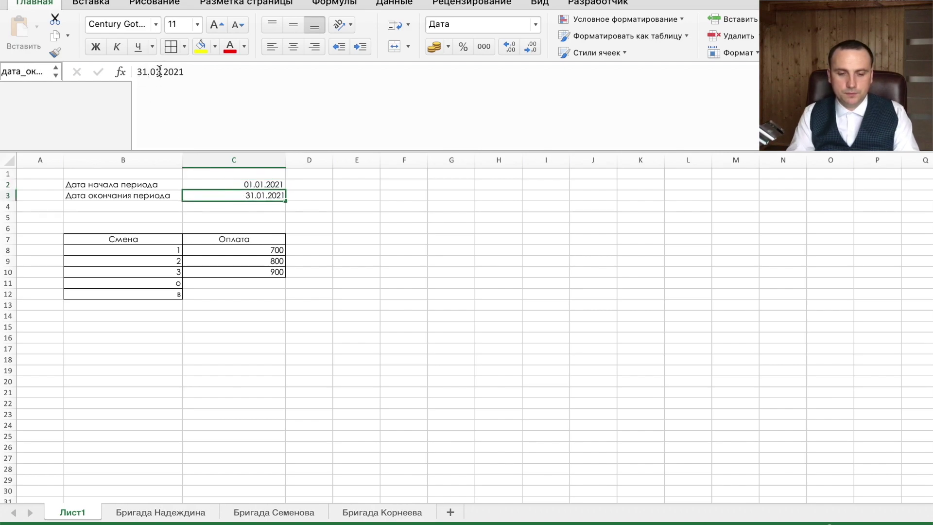
pyautogui.press('BackSpace')
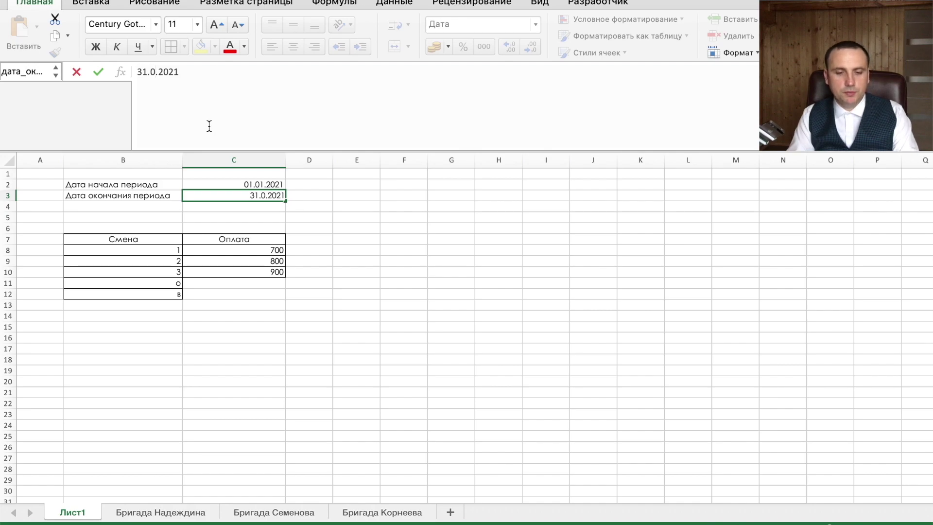
pyautogui.write('5.')
pyautogui.press('Return')
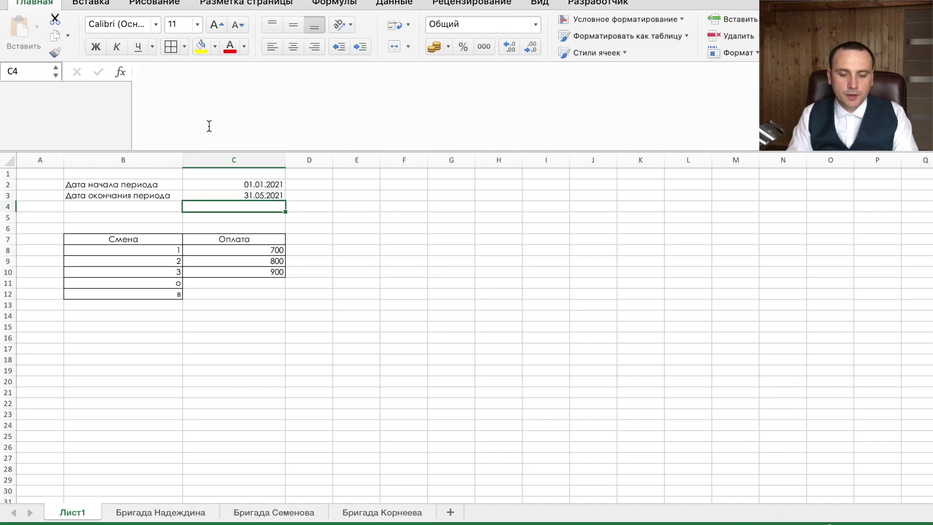
pyautogui.click(129, 512)
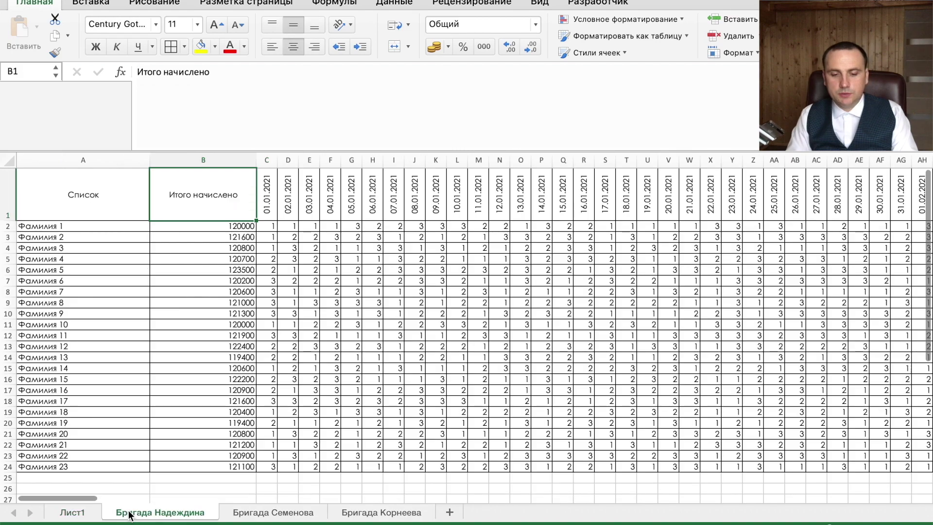
pyautogui.click(225, 322)
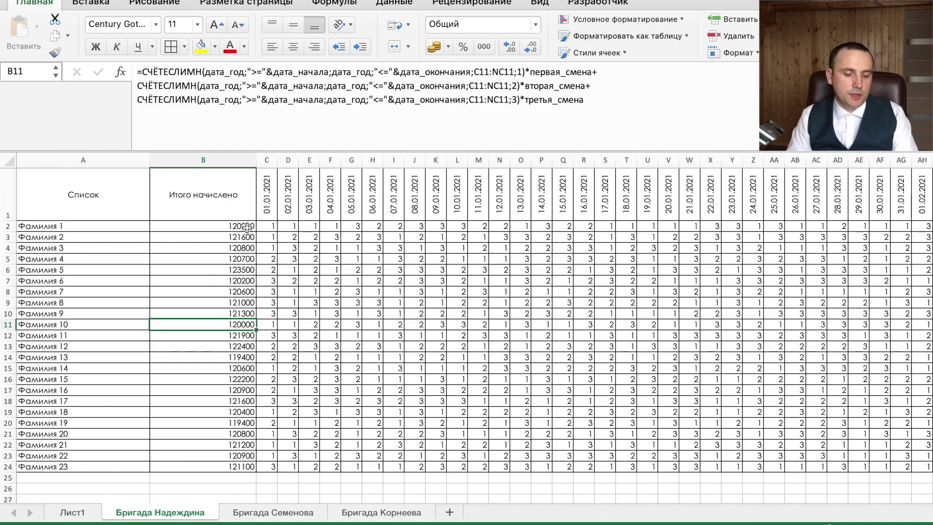
pyautogui.click(72, 512)
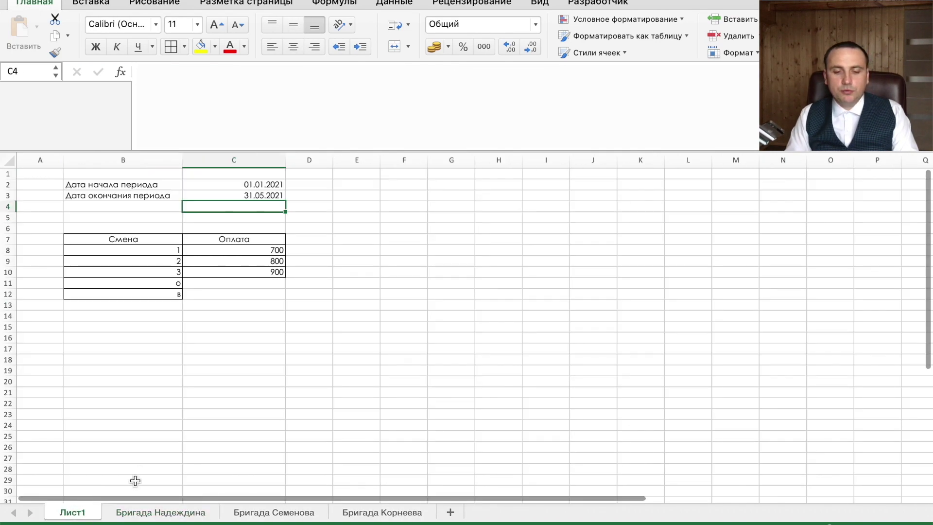
# Set the period to 01.02.2021–28.02.2021 and check the recalculated Бригада Надеждина totals
pyautogui.click(248, 186)
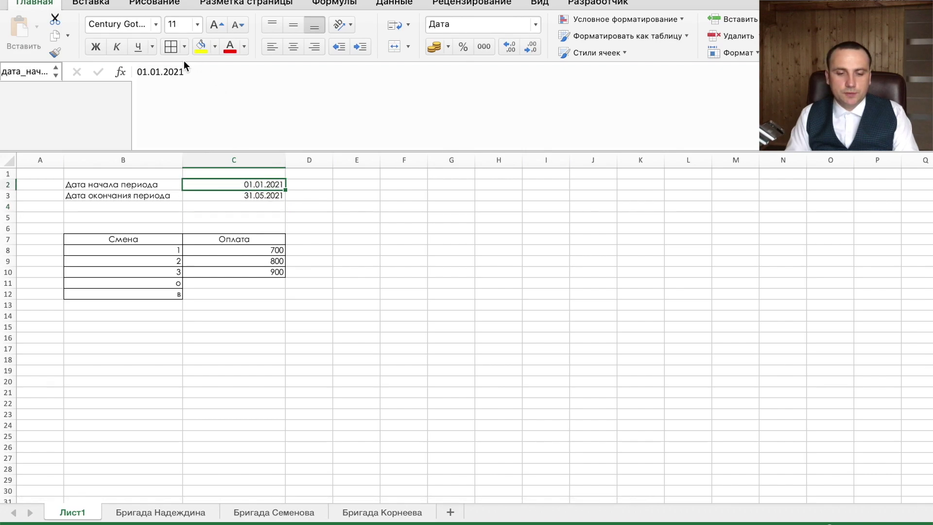
pyautogui.click(155, 71)
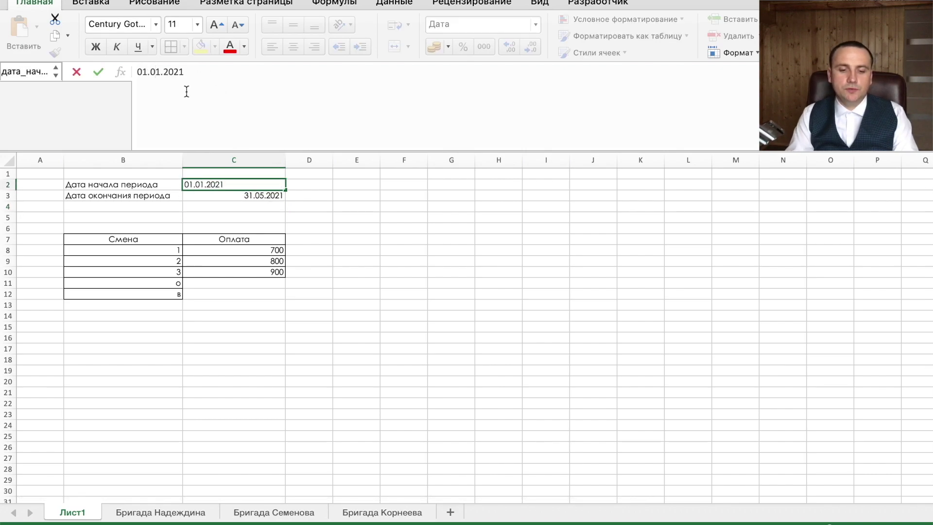
pyautogui.write('2')
pyautogui.press('Return')
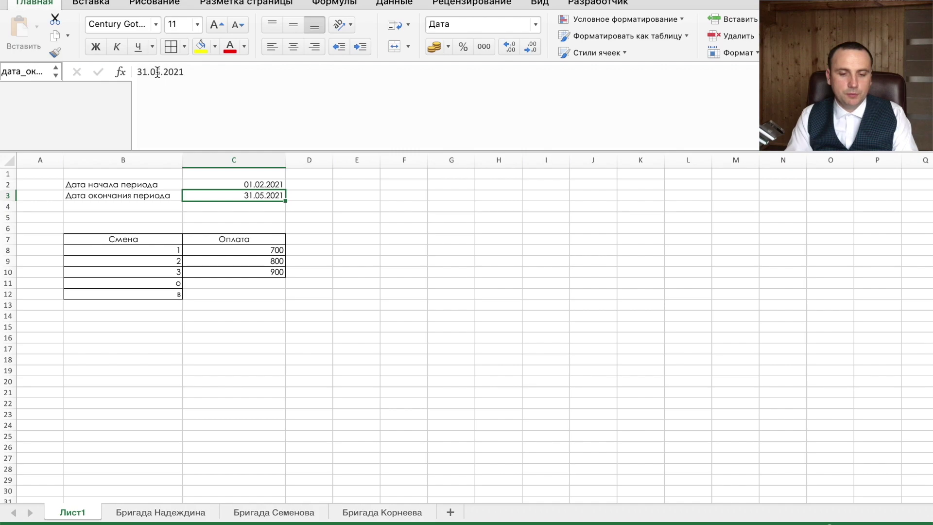
pyautogui.doubleClick(143, 72)
pyautogui.write('28')
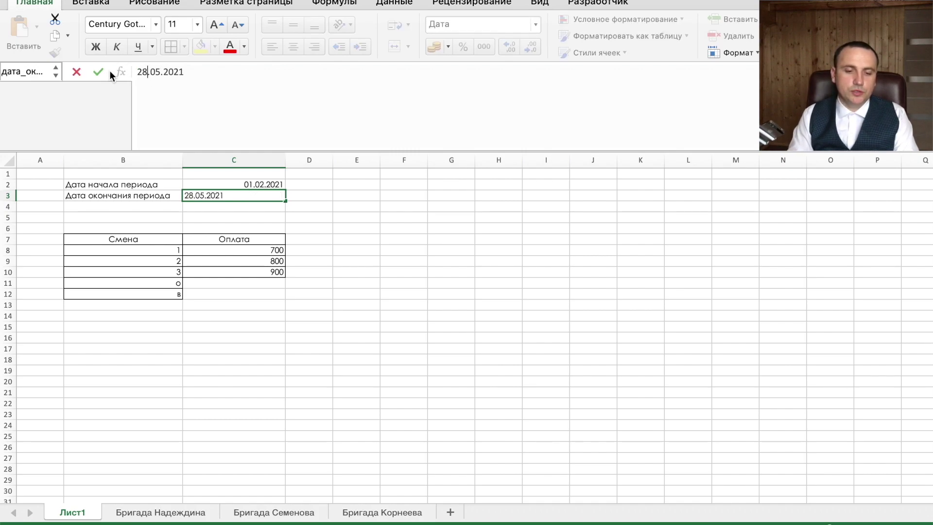
pyautogui.doubleClick(157, 72)
pyautogui.write('02')
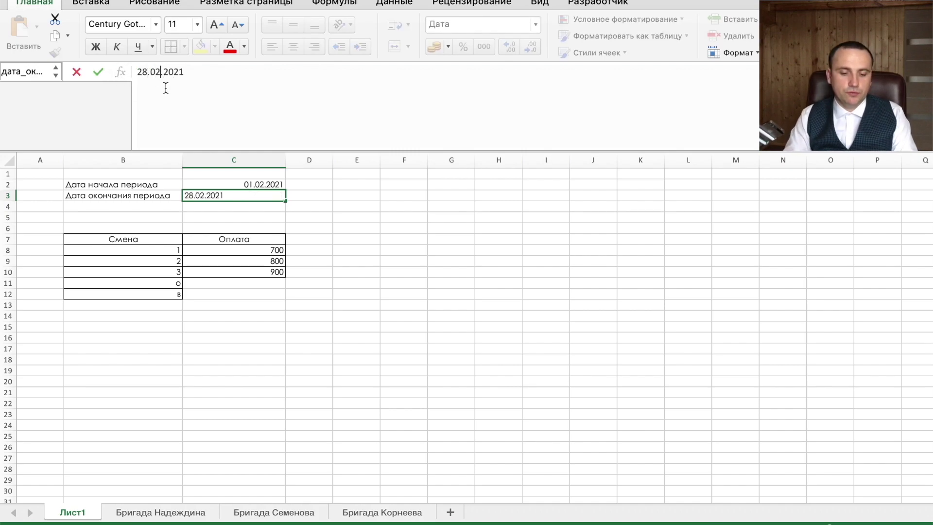
pyautogui.press('Return')
pyautogui.click(146, 512)
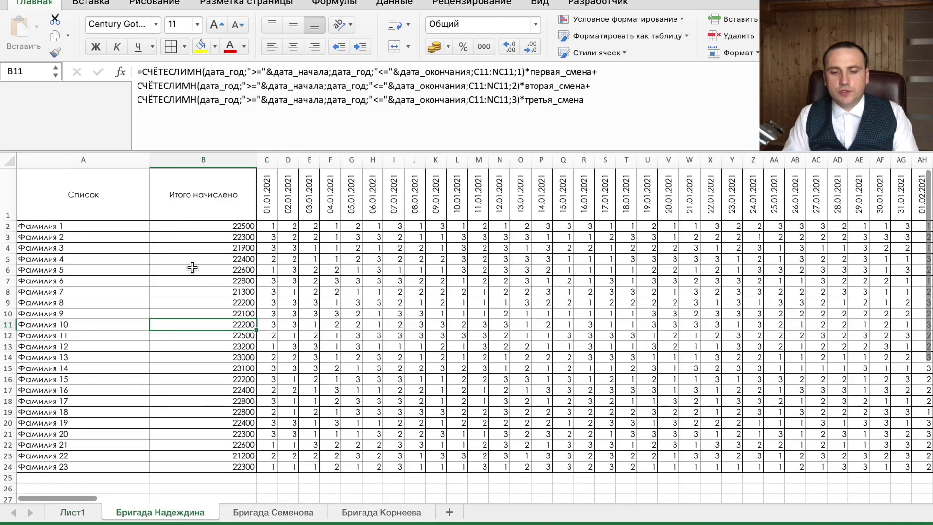
pyautogui.click(266, 175)
pyautogui.moveTo(277, 155); pyautogui.dragTo(273, 156)
# Hide the January date columns C through AG
pyautogui.click(266, 160)
pyautogui.hscroll(4, 636, 228)
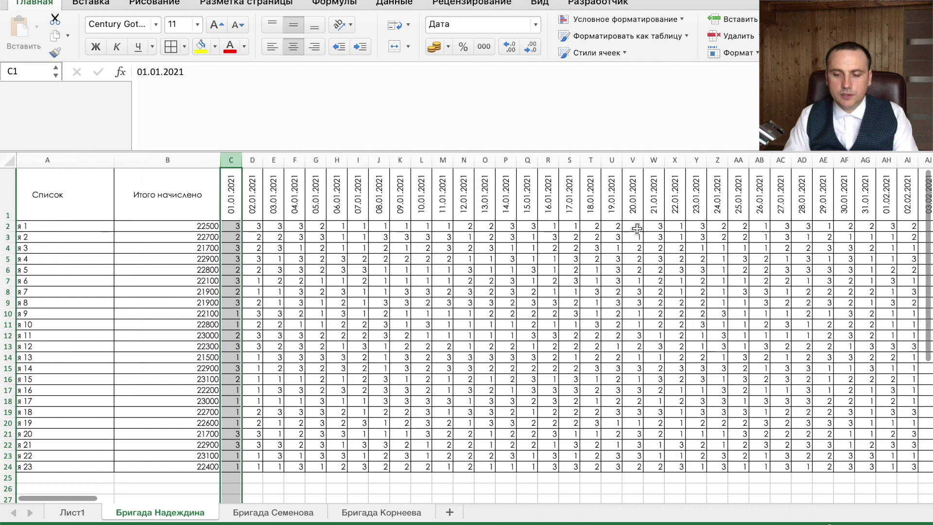
pyautogui.keyDown('shift'); pyautogui.click(812, 160); pyautogui.keyUp('shift')
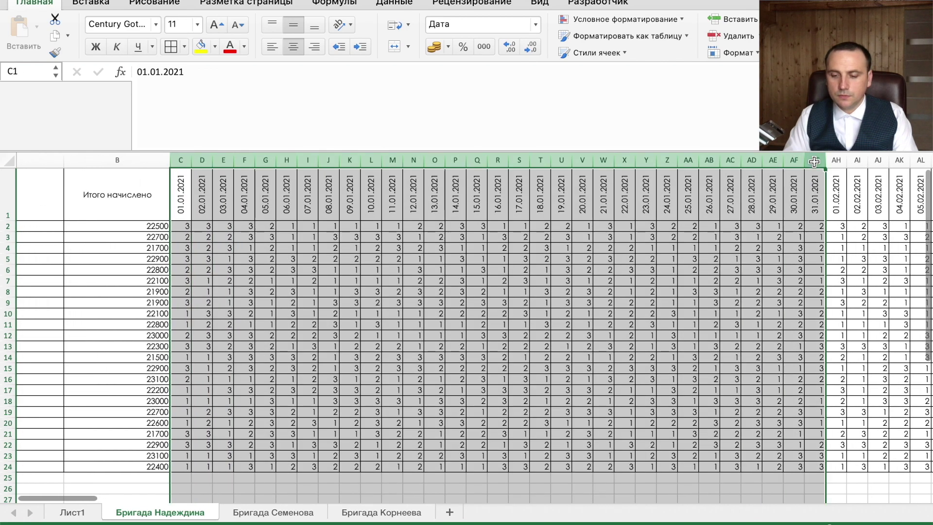
pyautogui.rightClick(712, 217)
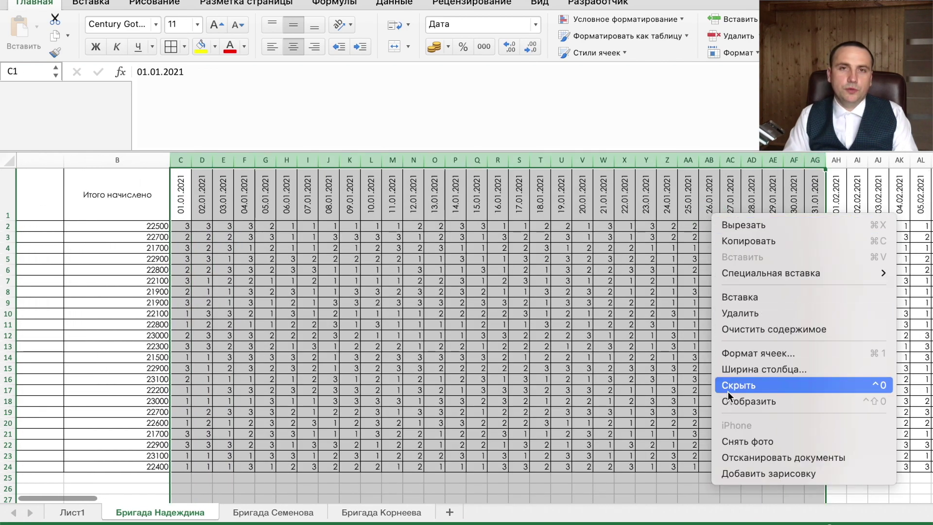
pyautogui.click(728, 385)
# Select the February shift grid from AH2 to the last date column and last employee
pyautogui.click(260, 328)
pyautogui.hscroll(-3, 259, 327)
pyautogui.click(268, 223)
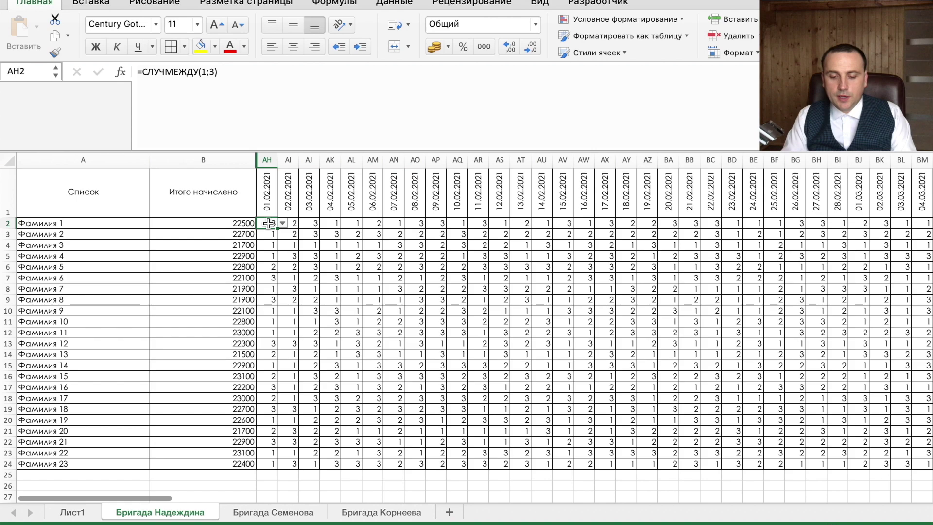
pyautogui.hotkey('ctrl', 'shift', 'Right')
pyautogui.hotkey('ctrl', 'shift', 'Down')
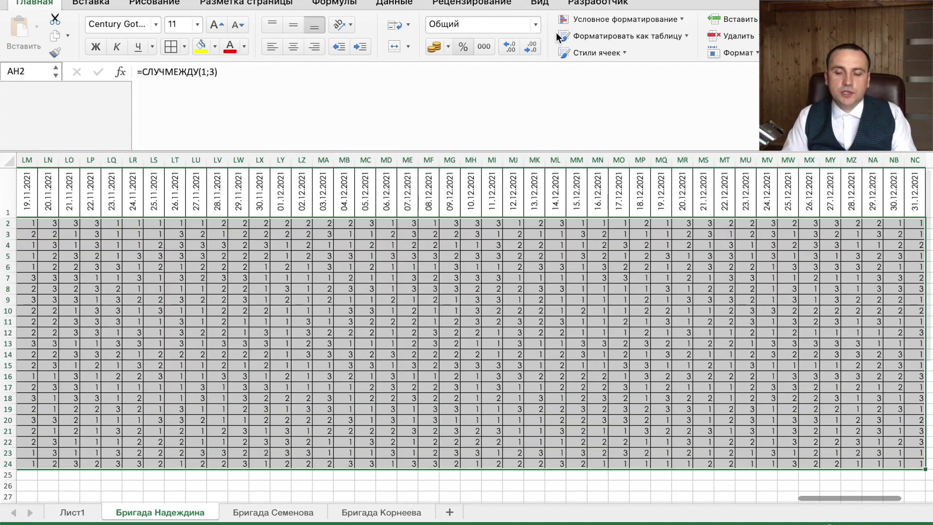
# Apply the green-yellow-red colour scale to the selected shift codes
pyautogui.click(599, 17)
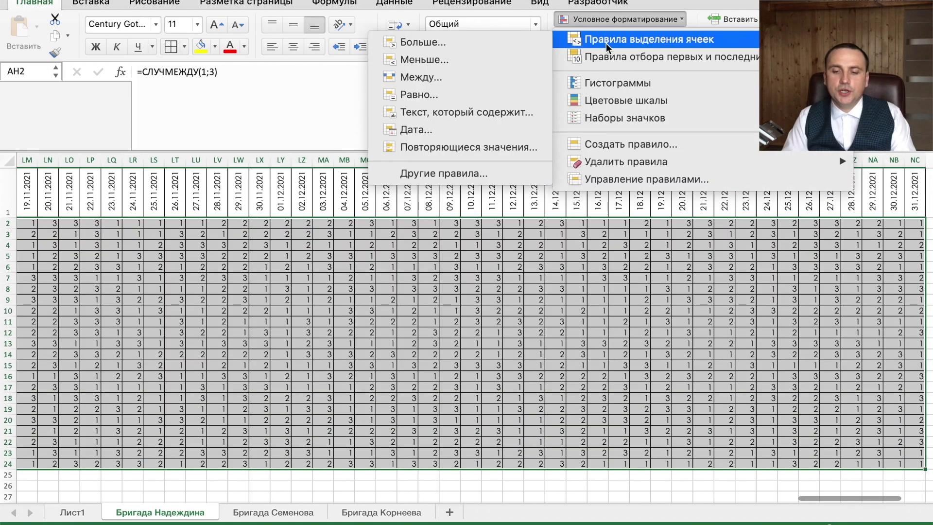
pyautogui.moveTo(625, 100)
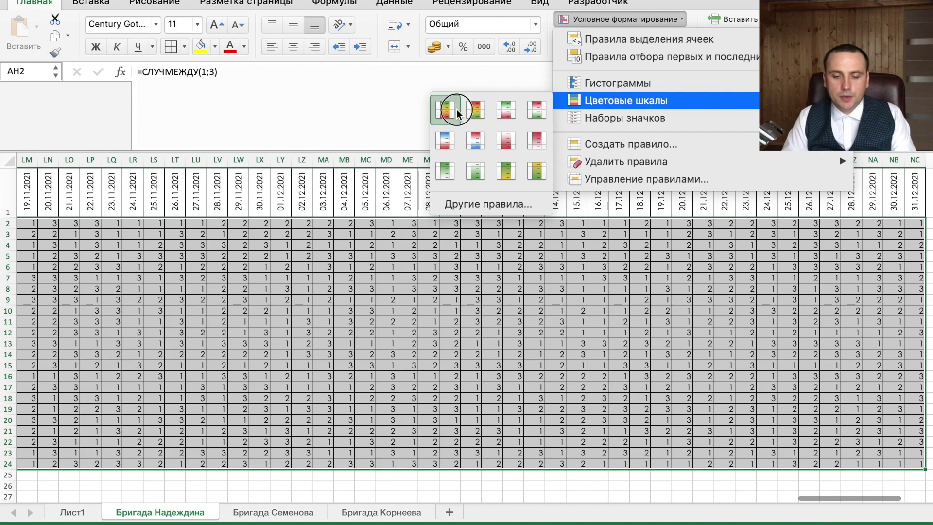
pyautogui.click(446, 108)
pyautogui.hscroll(-10, 452, 323)
pyautogui.hscroll(-10, 452, 323)
pyautogui.hscroll(-10, 452, 323)
pyautogui.press('super+z')
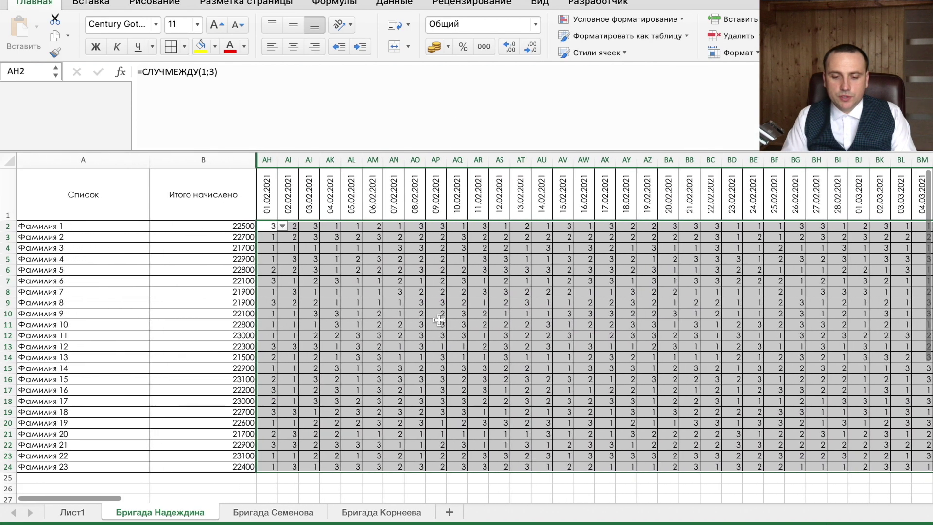
pyautogui.press('super+y')
pyautogui.click(437, 324)
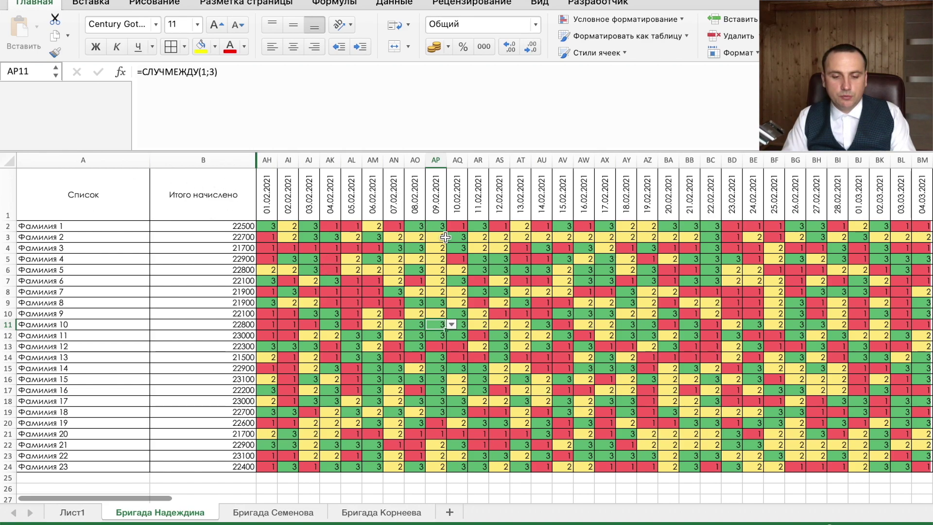
# Try the day-off code в in AO2, undo it, then move to Бригада Семенова
pyautogui.click(416, 237)
pyautogui.click(415, 226)
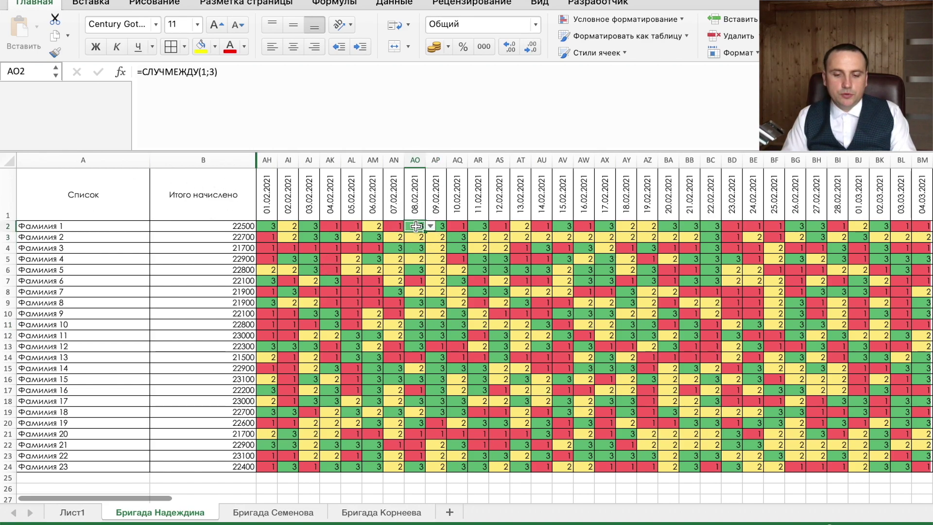
pyautogui.click(430, 226)
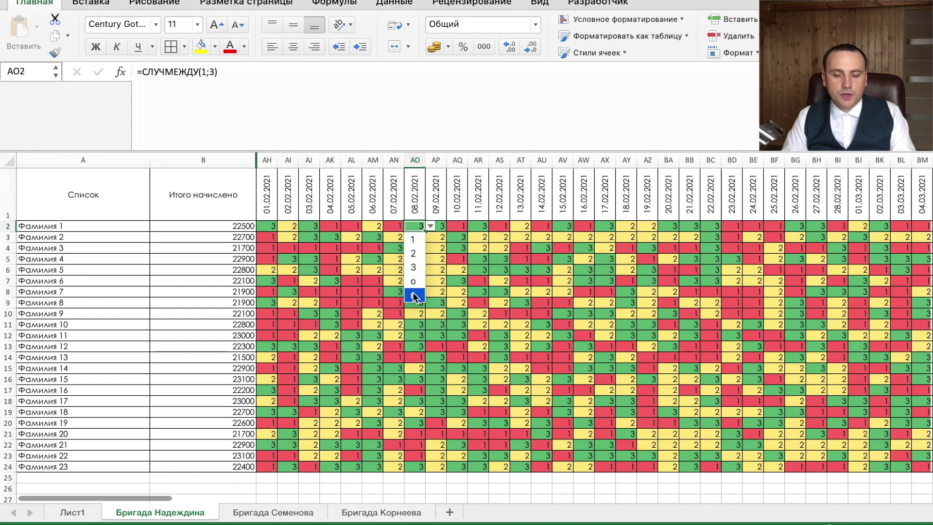
pyautogui.click(415, 294)
pyautogui.click(416, 257)
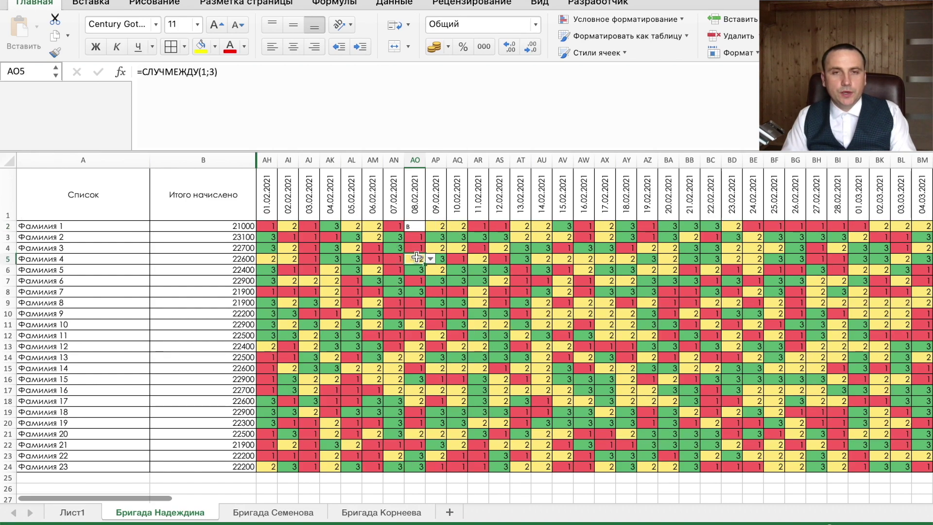
pyautogui.hotkey('ctrl', 'z')
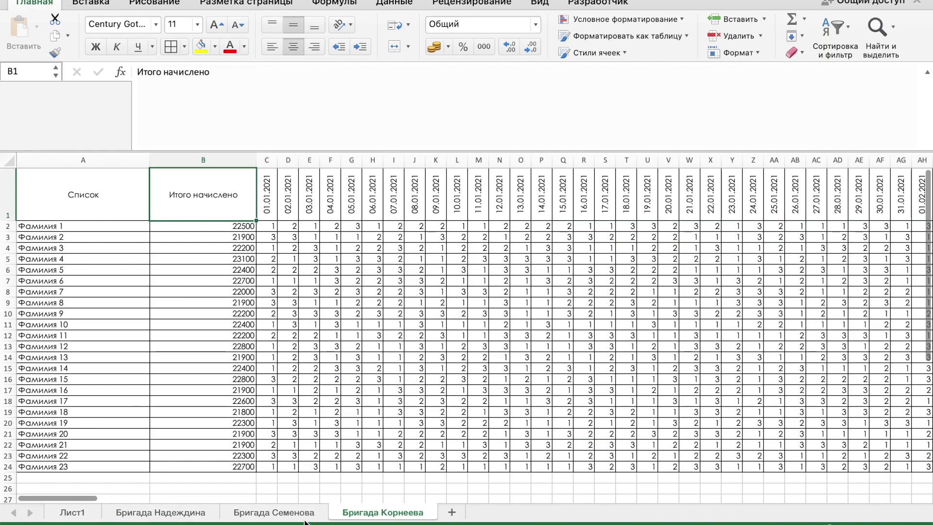
pyautogui.click(305, 516)
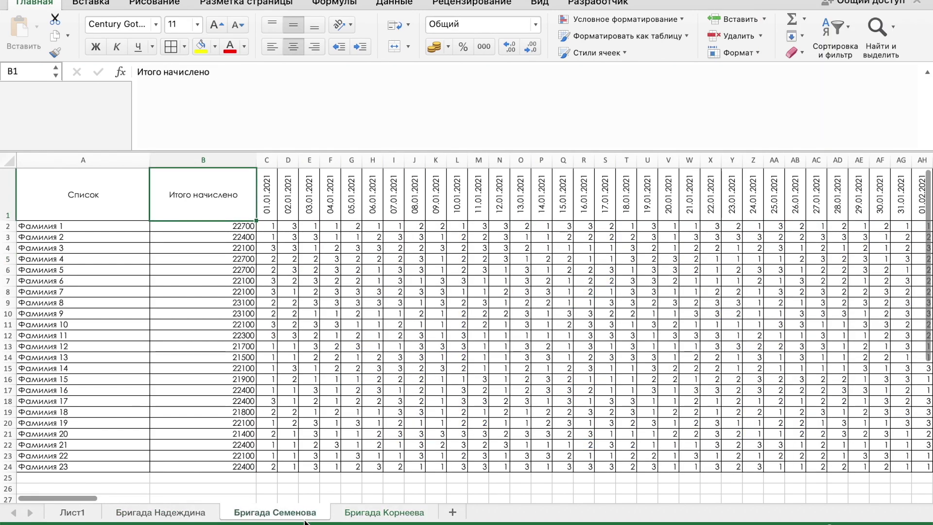